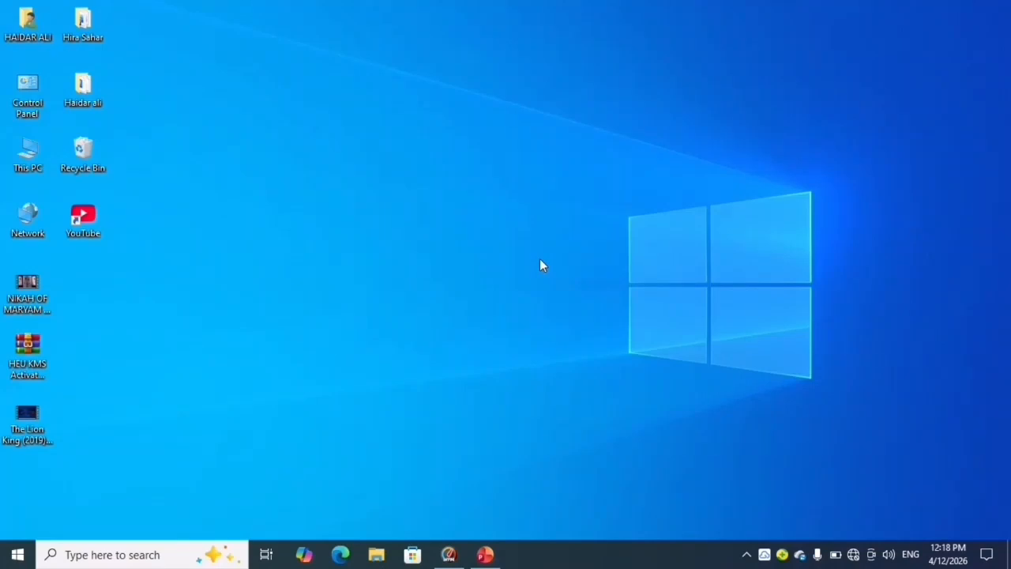
- Launch Word with the winword command, open a blank document and enter a person's full name on the page
key("super+r")
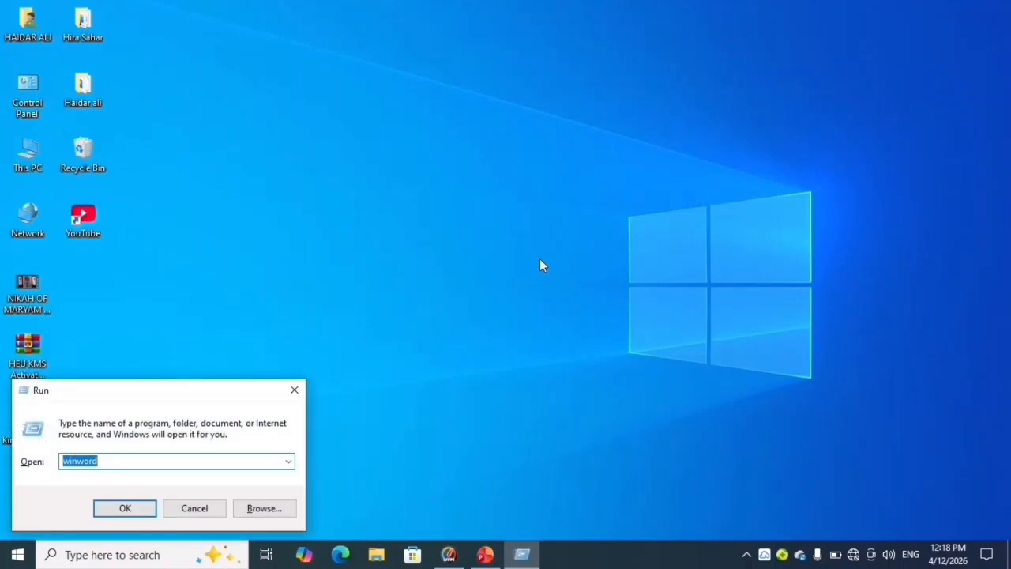
key("Return")
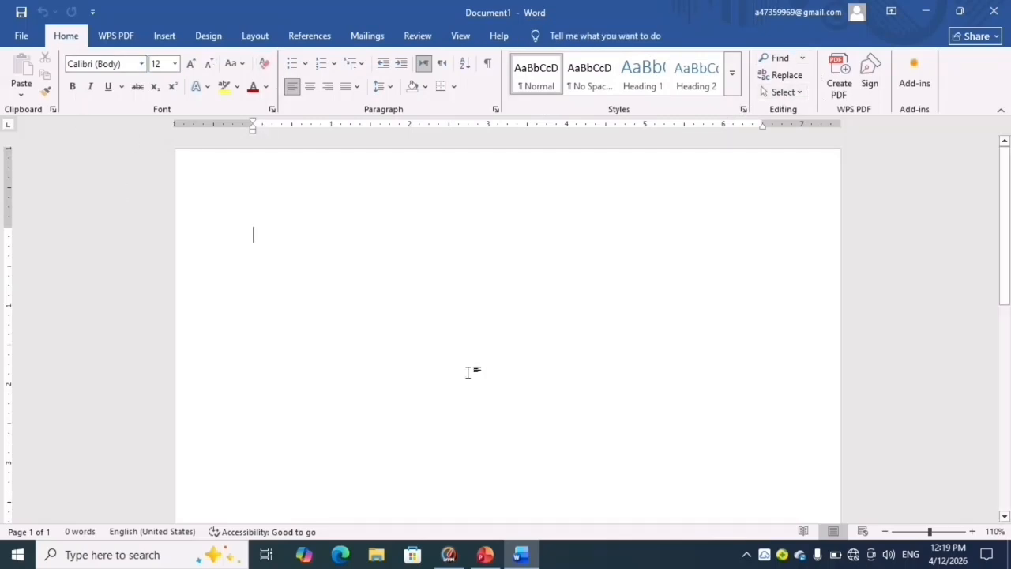
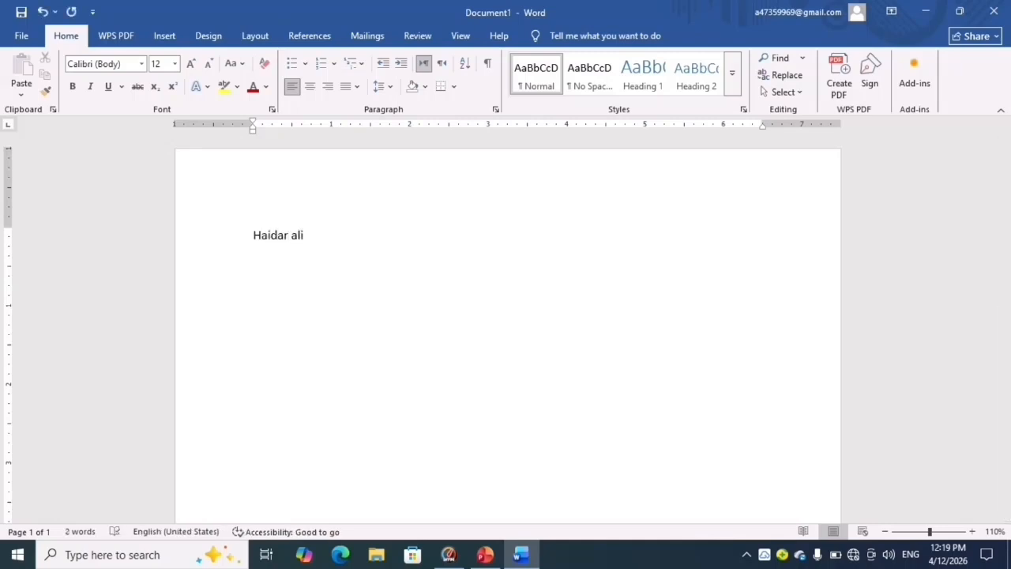
- Apply Times New Roman to the entered name, and change its font to Calibri Light
key("ctrl+a")
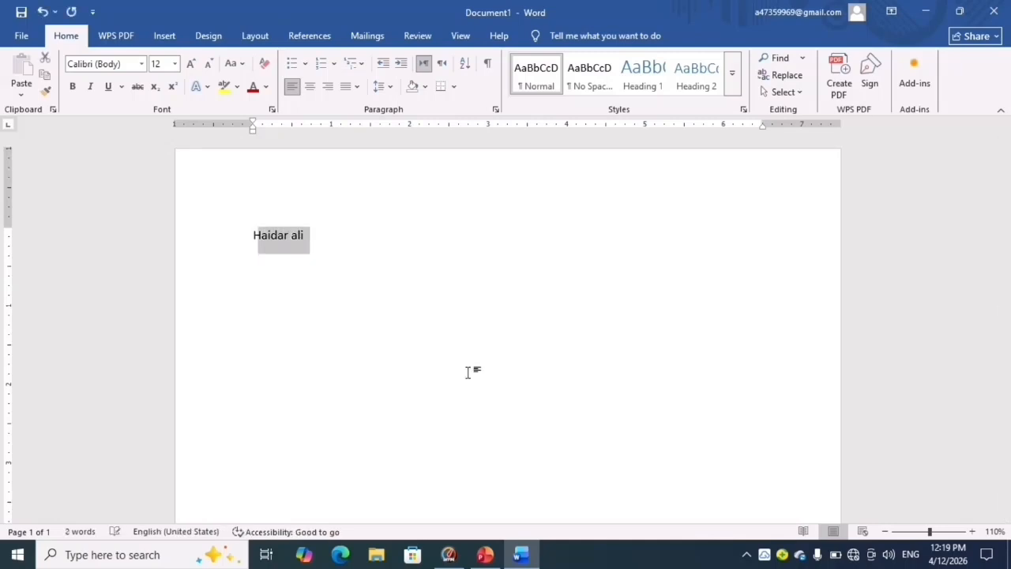
left_click(142, 70)
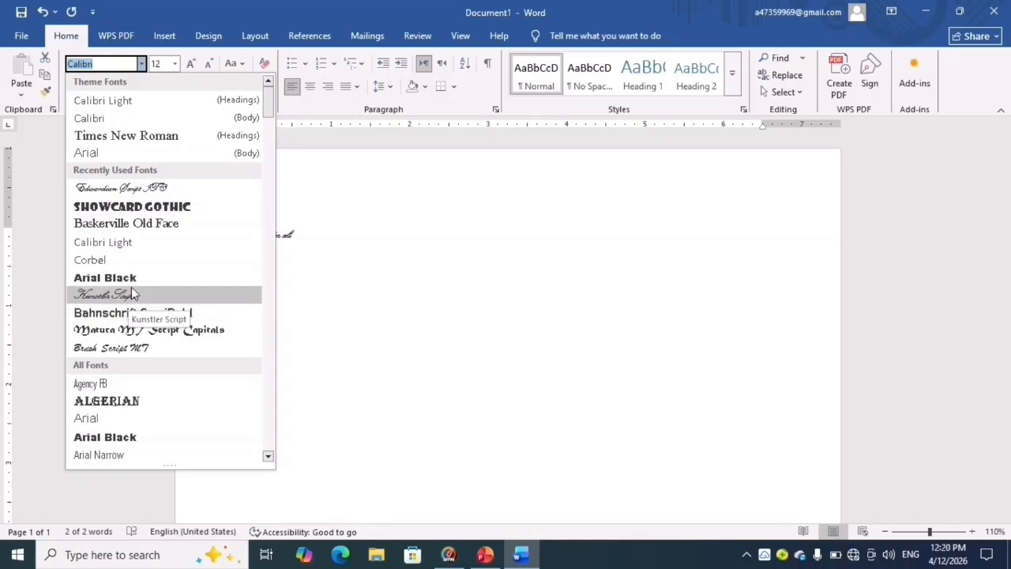
left_click(145, 136)
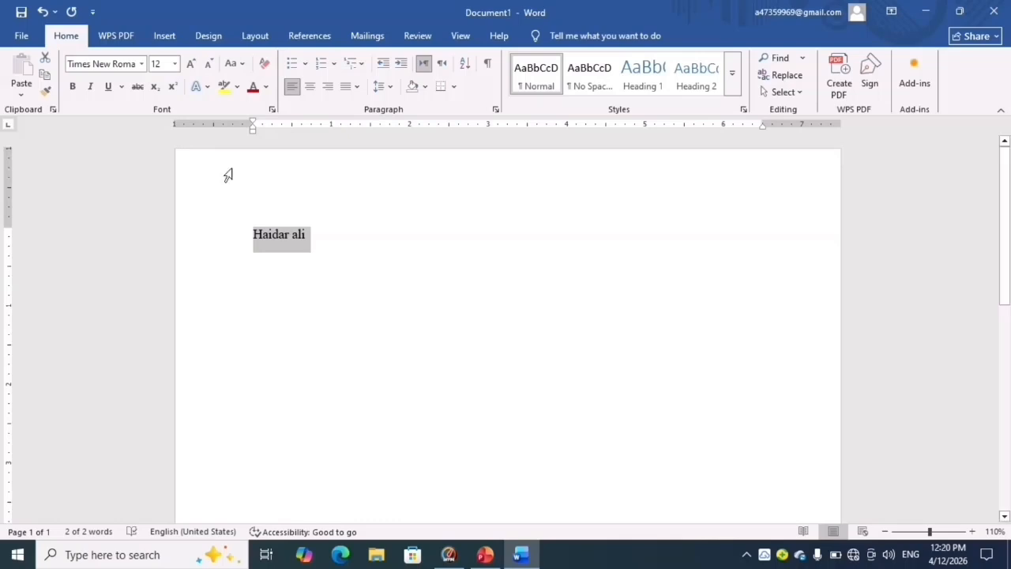
left_click(142, 64)
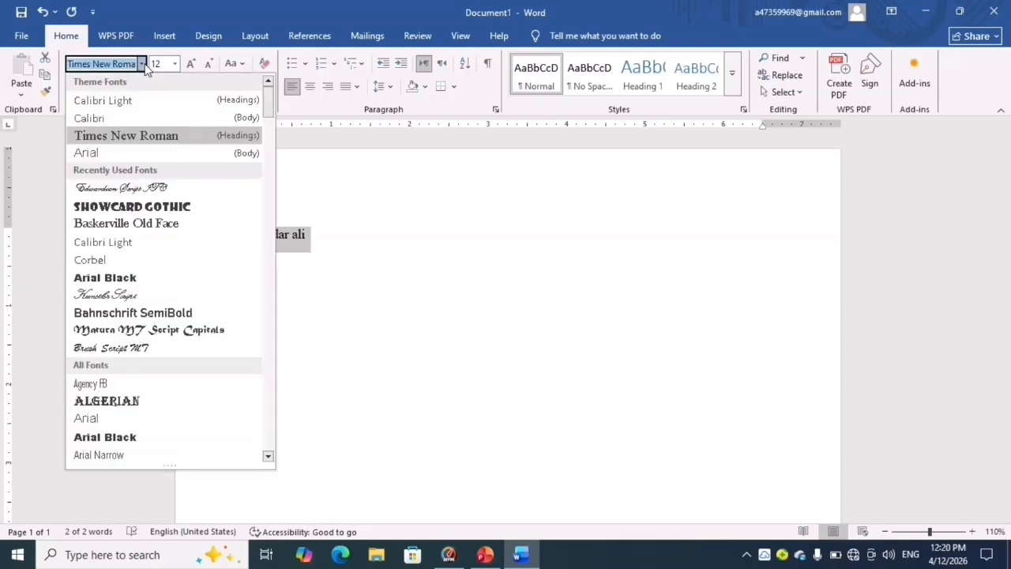
left_click(129, 100)
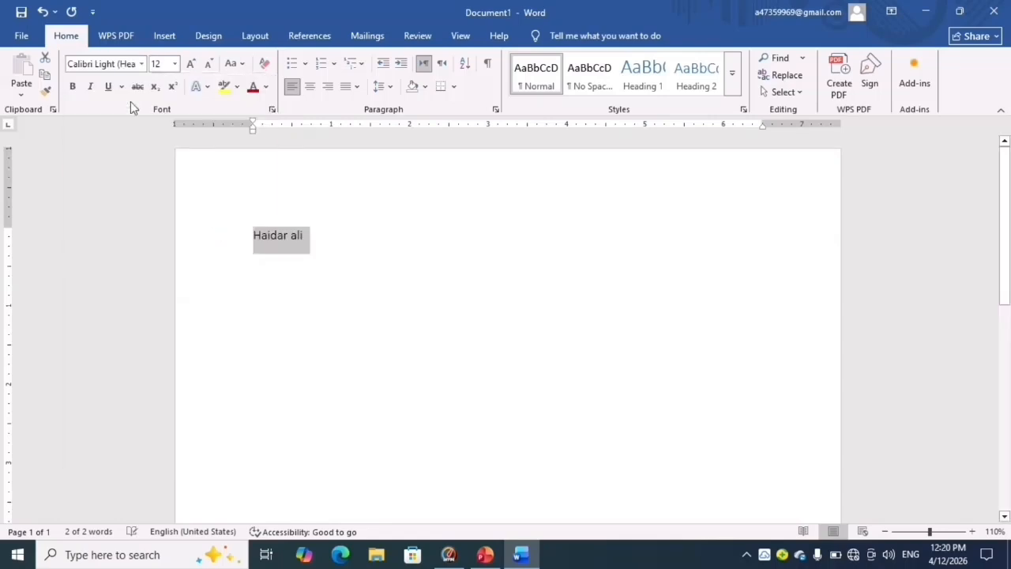
left_click(474, 327)
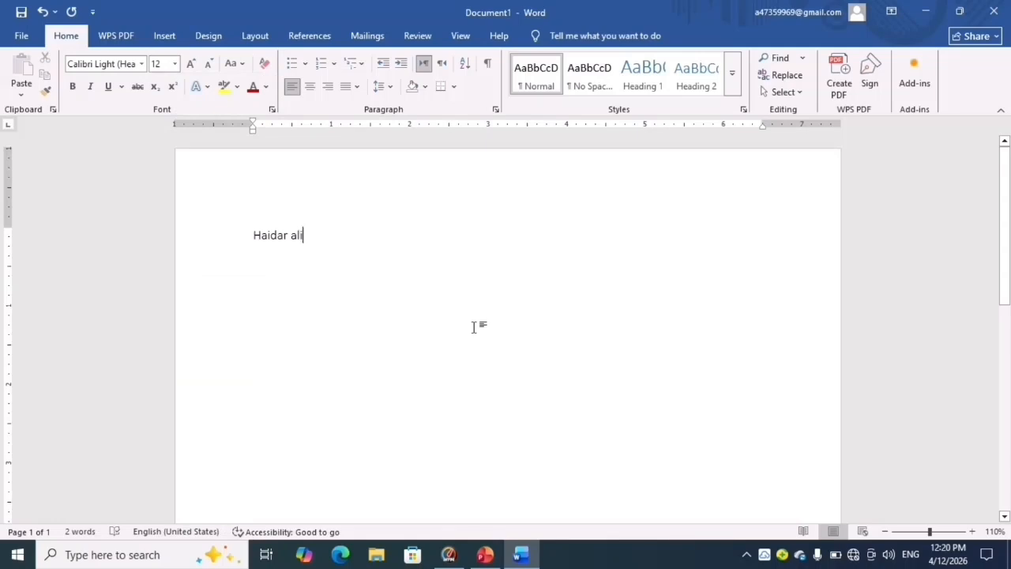
- Set the font size of the whole entered name to 11
key("ctrl+a")
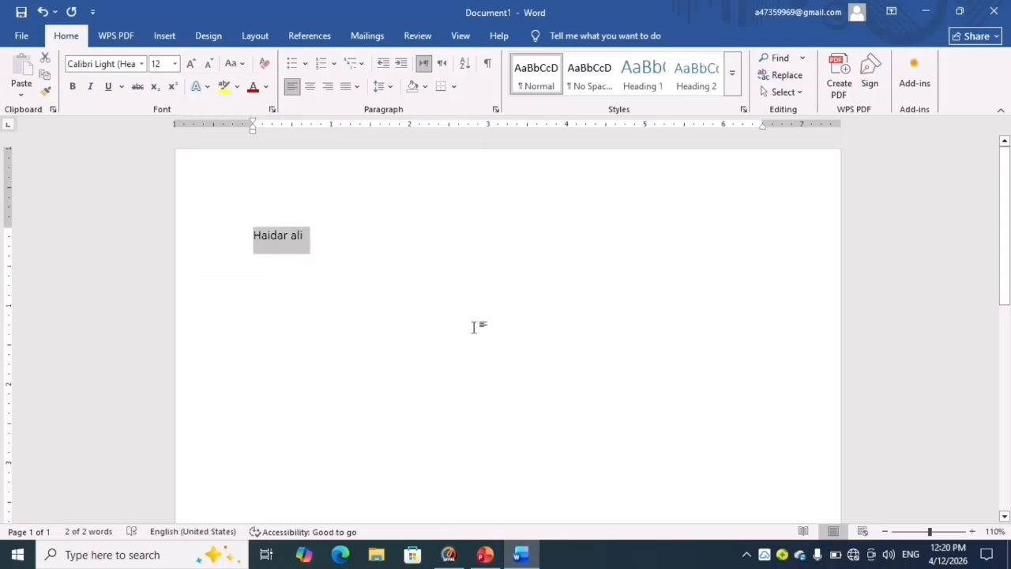
left_click(174, 64)
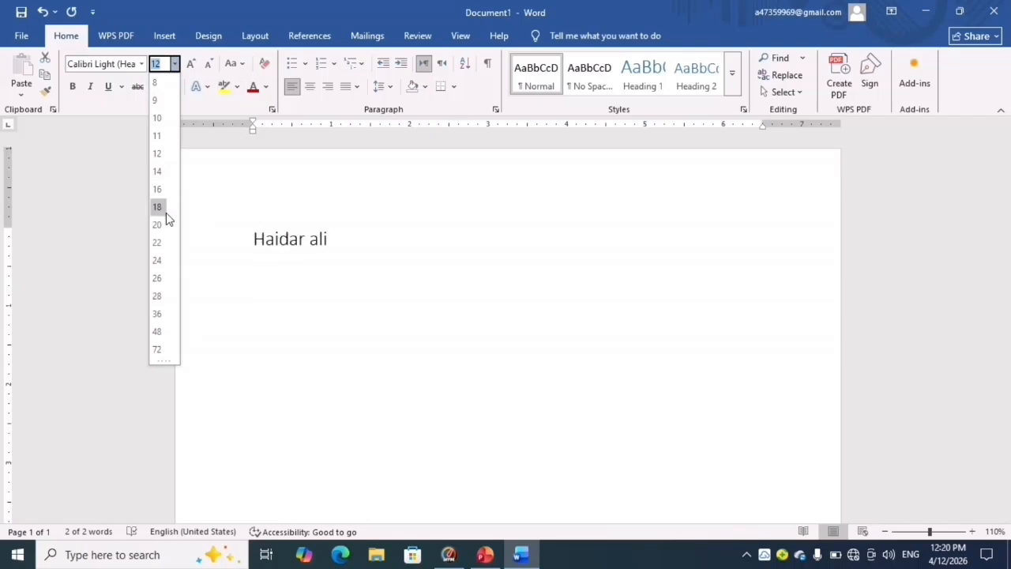
left_click(158, 136)
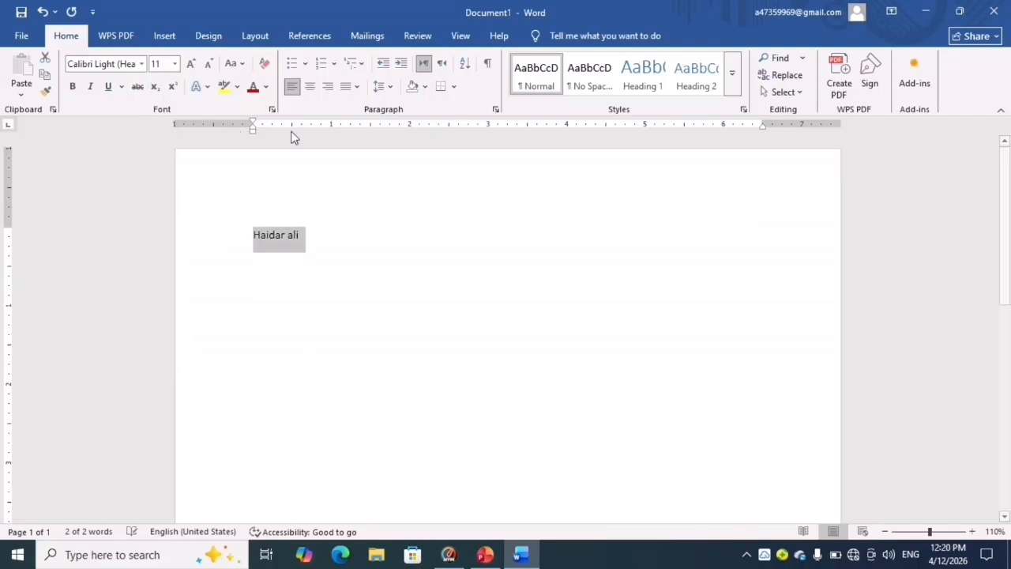
- Grow the name's font size stepwise to 18 and shrink it back to 11
left_click(190, 64)
left_click(191, 64)
left_click(190, 64)
left_click(190, 64)
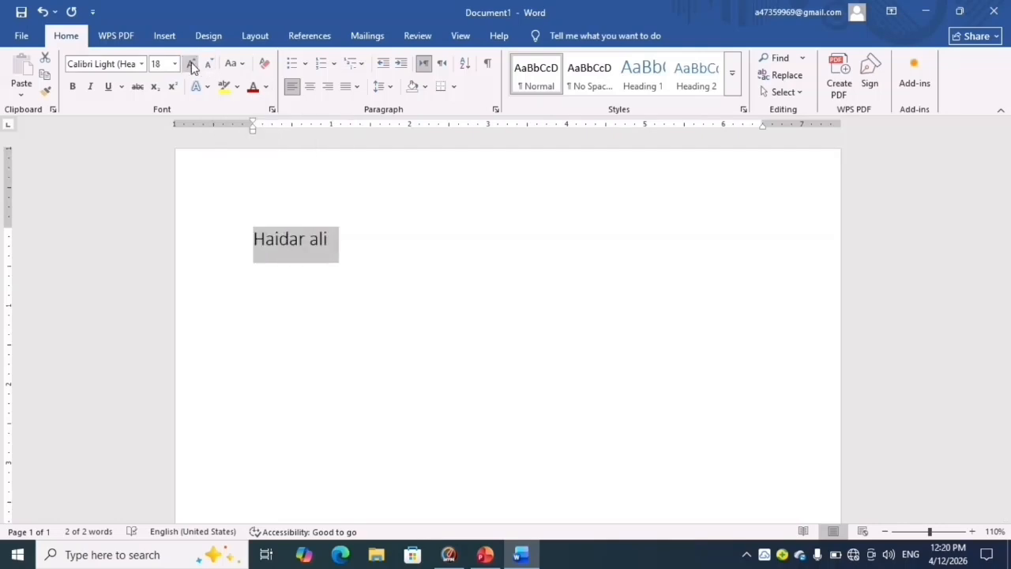
left_click(209, 64)
left_click(209, 64)
left_click(209, 64)
left_click(209, 64)
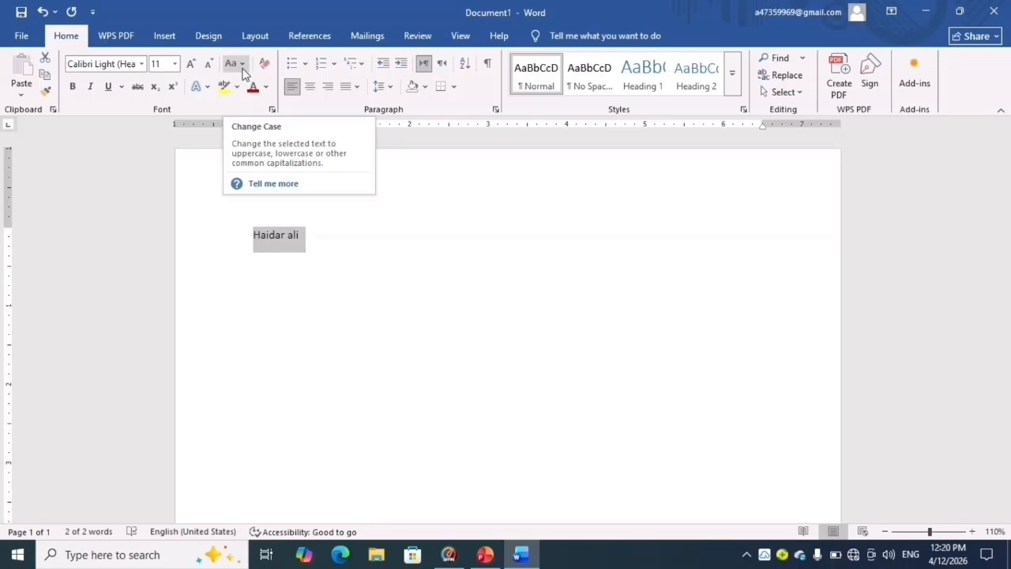
- Cycle the name's letter case through lowercase, UPPERCASE, Capitalize Each Word, tOGGLE cASE and Sentence case
left_click(243, 63)
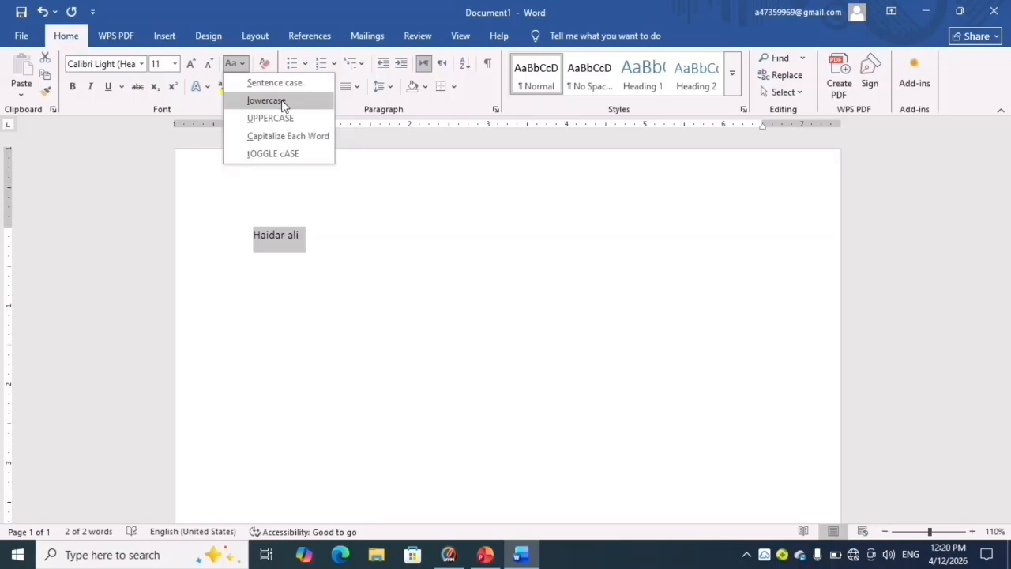
left_click(281, 99)
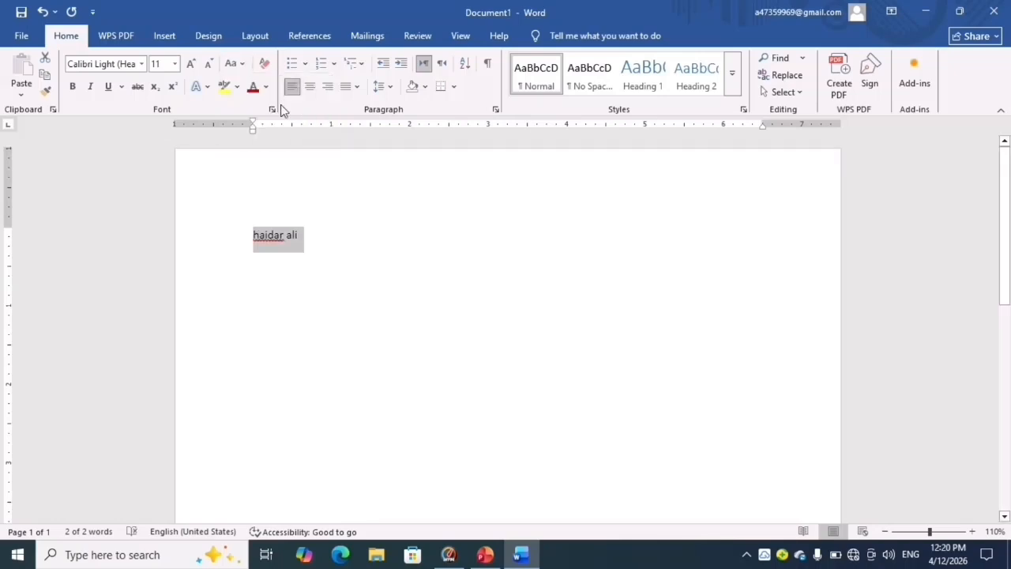
left_click(232, 66)
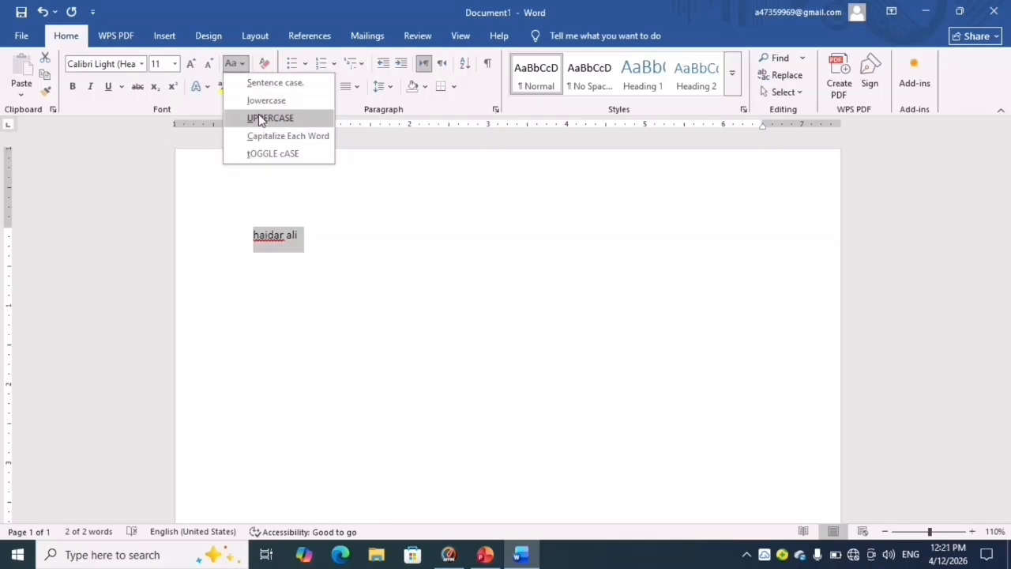
left_click(259, 117)
left_click(241, 64)
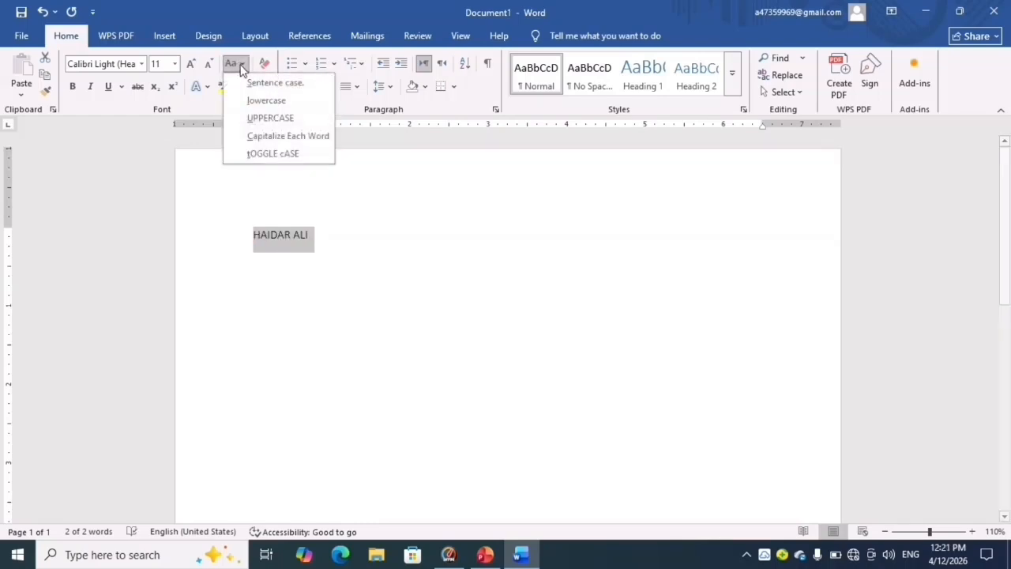
left_click(259, 135)
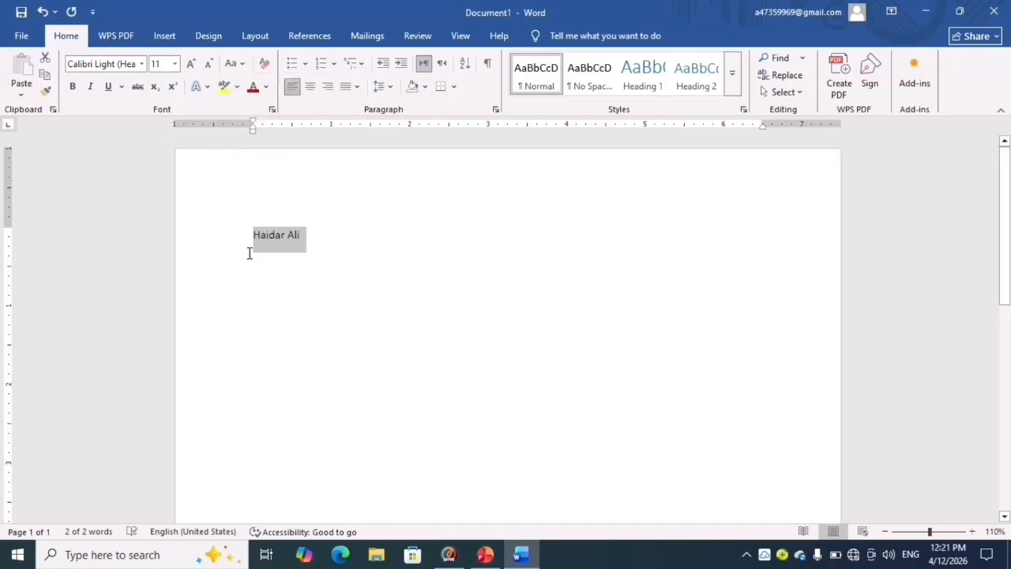
left_click(234, 72)
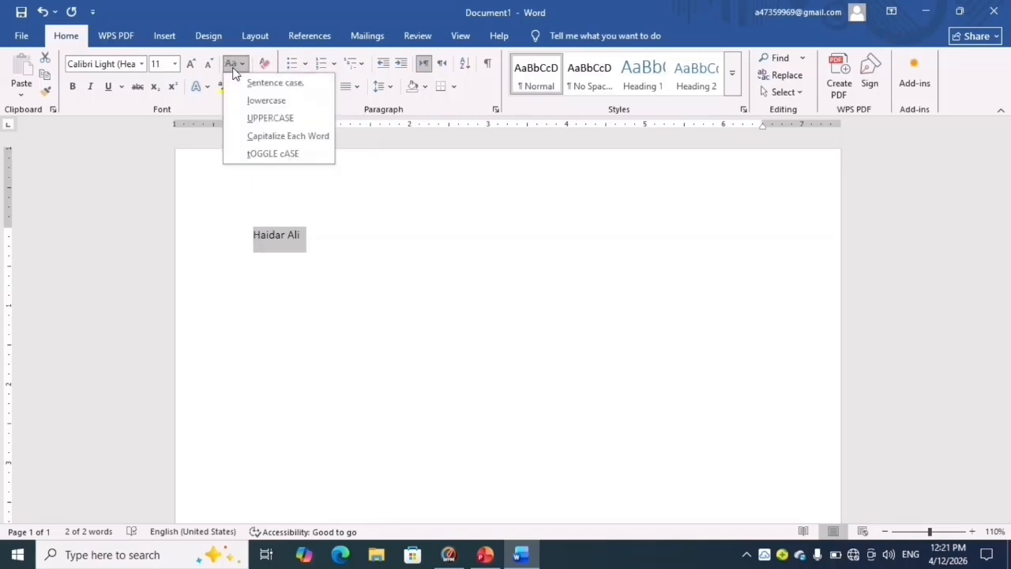
left_click(274, 153)
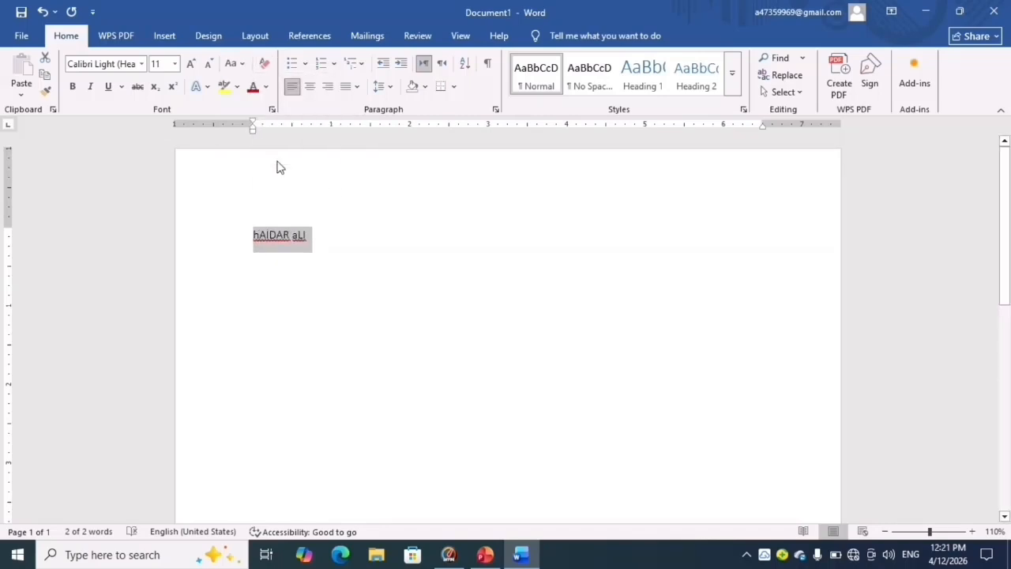
left_click(232, 64)
left_click(256, 86)
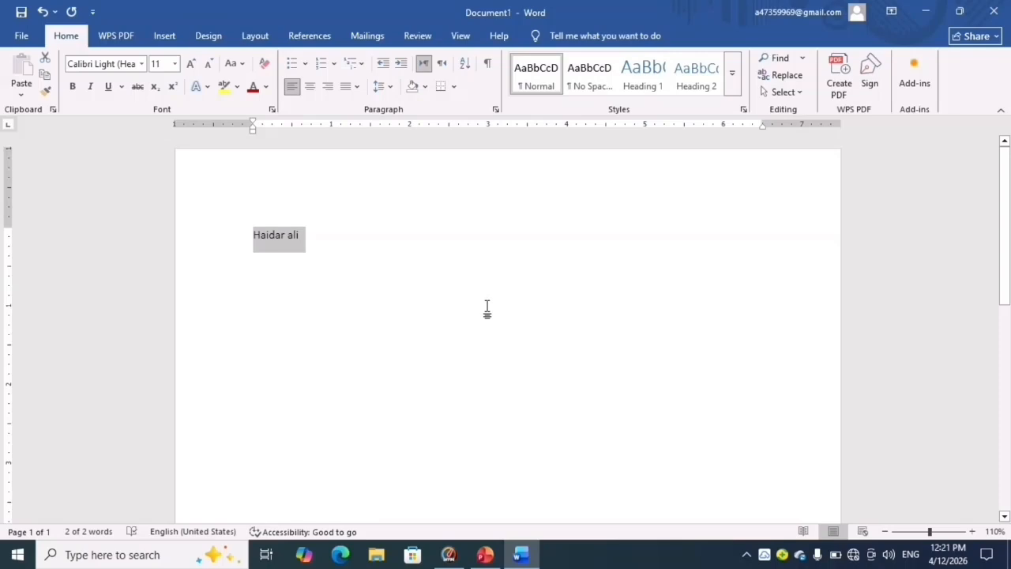
- Delete the name and generate five paragraphs of sample text with =rand(5)
key("BackSpace")
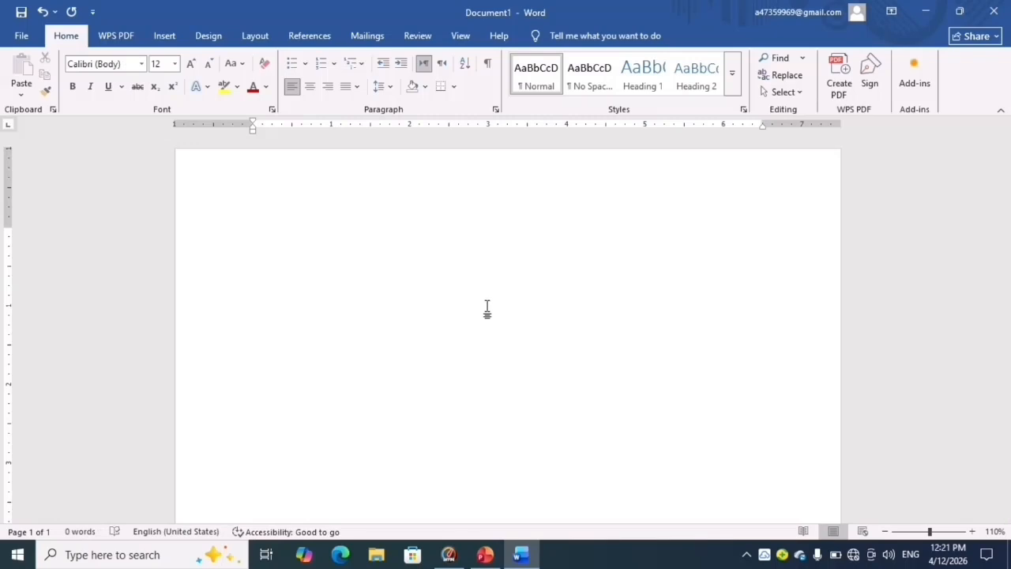
type("=rand")
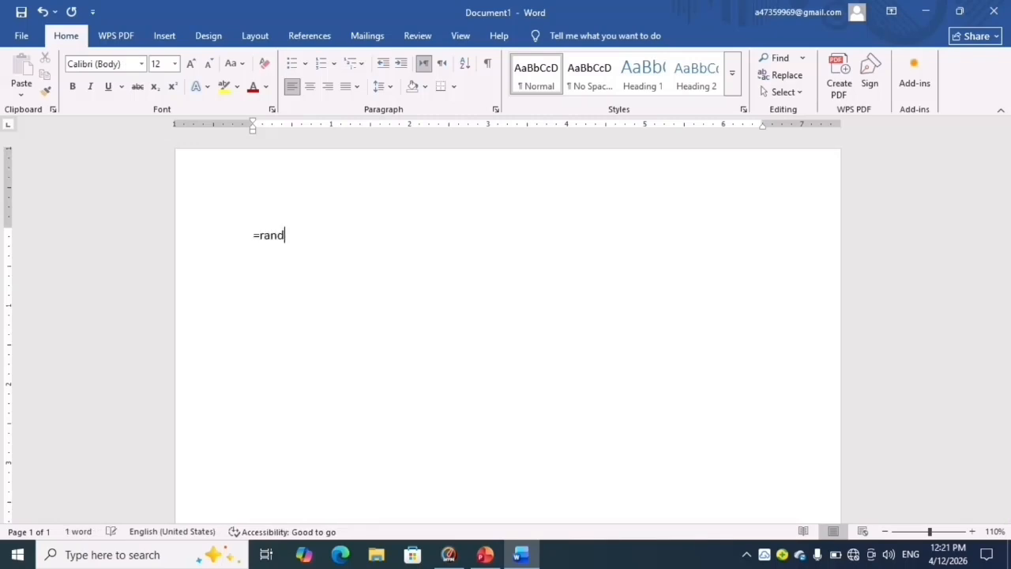
type("(")
type("5)")
key("Return")
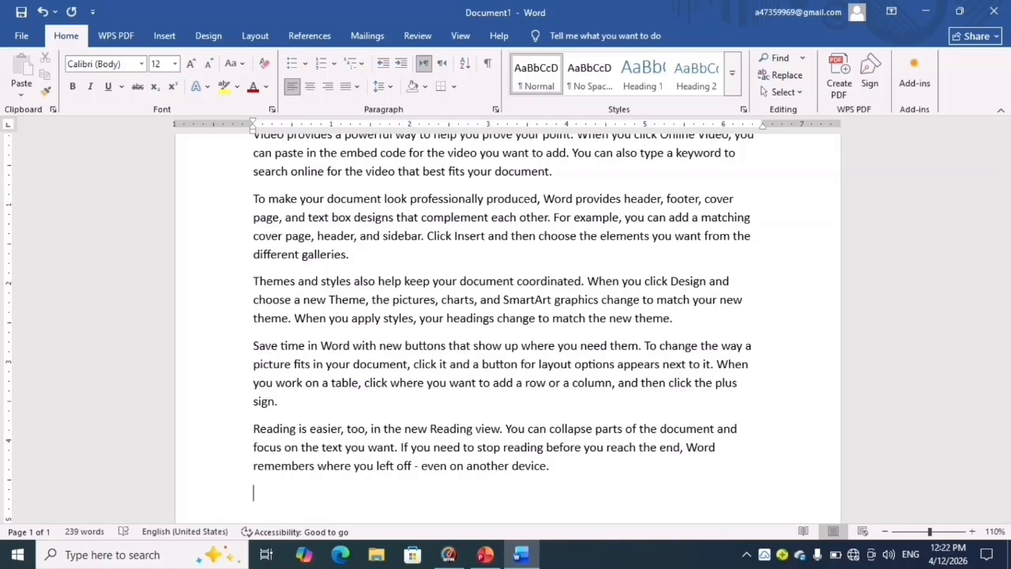
- Make the opening words "Video provides" of the first paragraph bold
key("ctrl+Home")
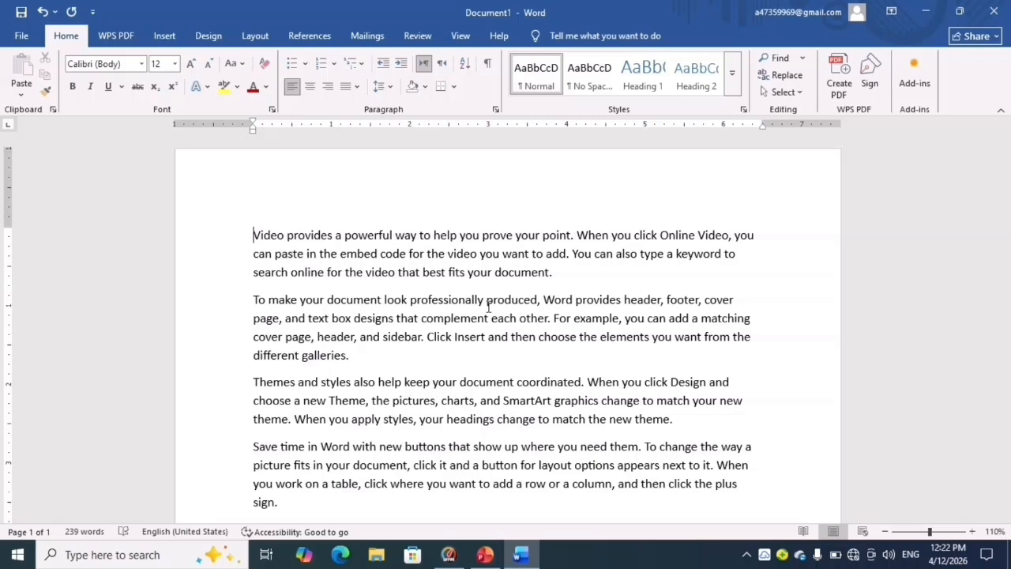
key("ctrl+shift+Right")
key("ctrl+shift+Right")
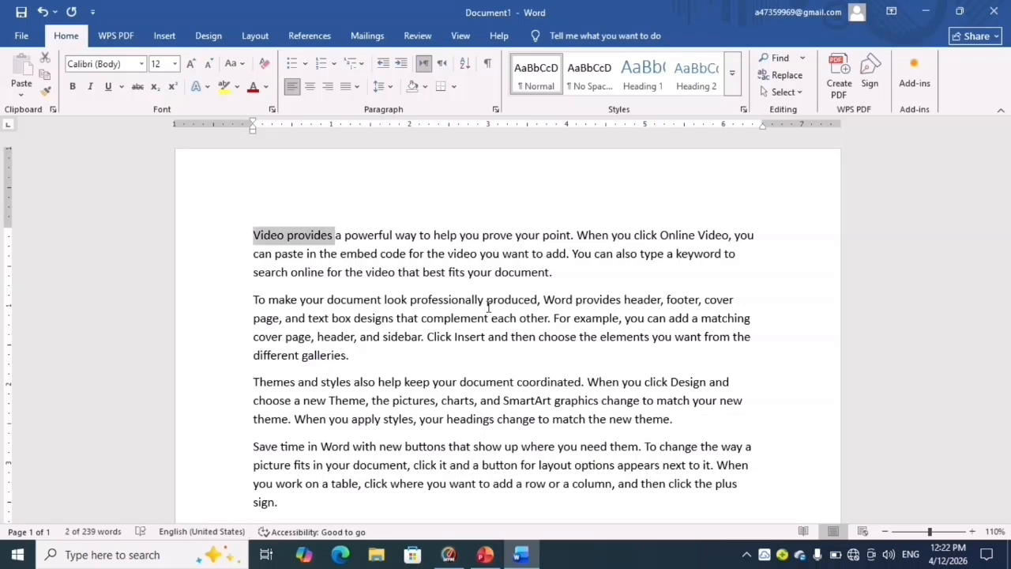
left_click(72, 87)
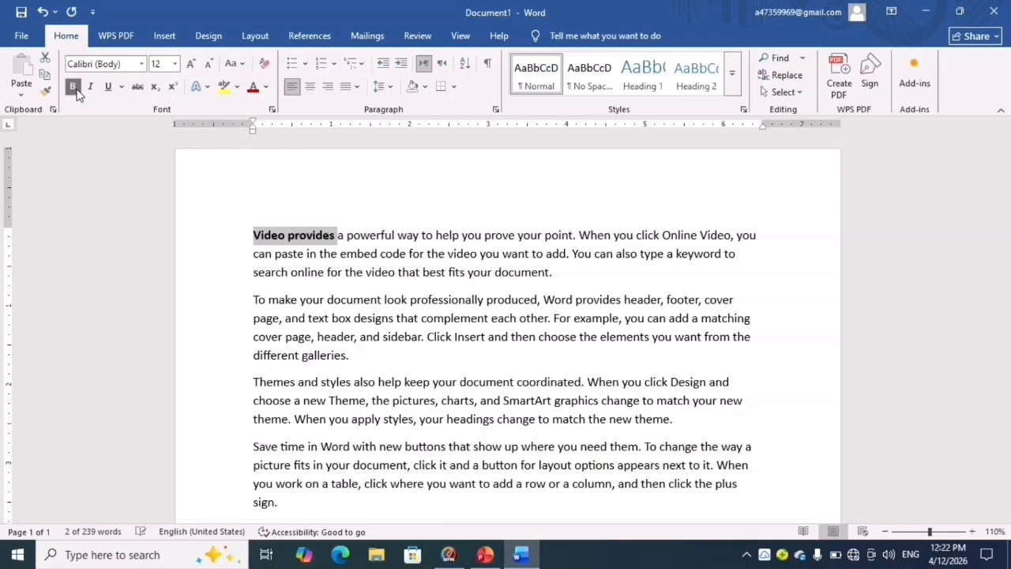
- Make the words "best fits your document." at the end of the first paragraph bold
left_click(426, 272)
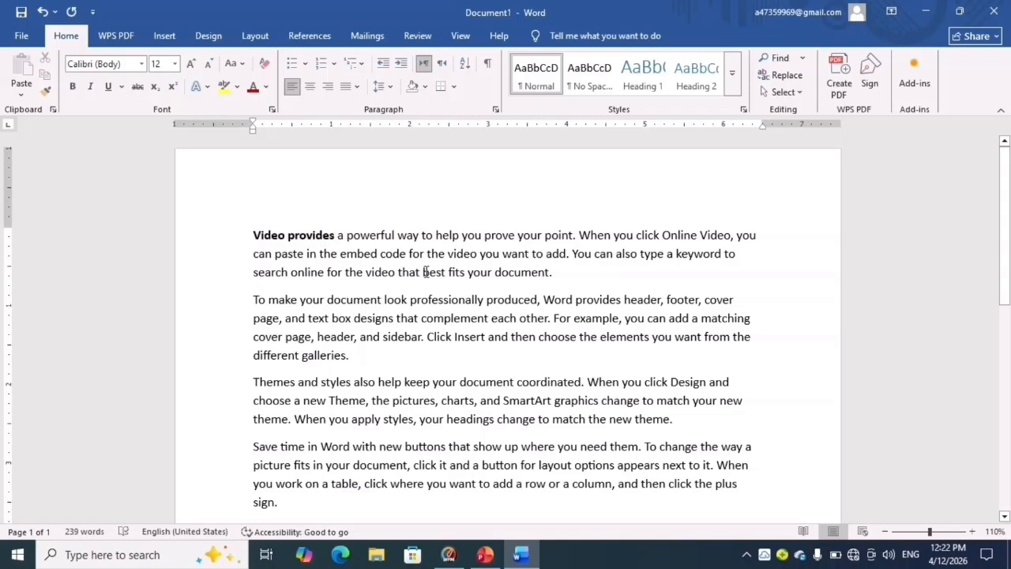
key("ctrl+shift+Right")
key("ctrl+shift+Right")
key("ctrl+shift+Right")
key("ctrl+shift+Right")
key("ctrl+shift+Right")
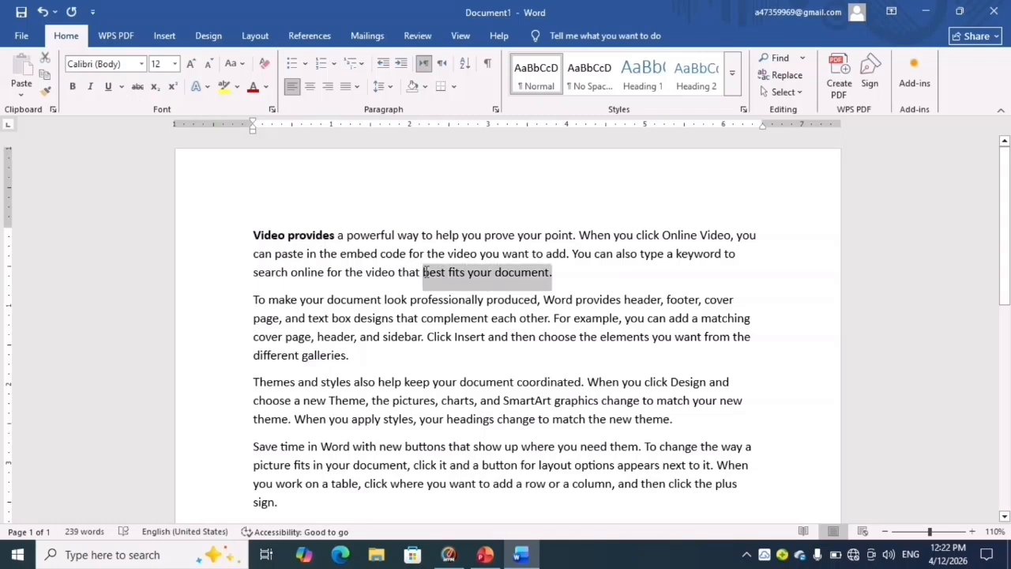
left_click(71, 87)
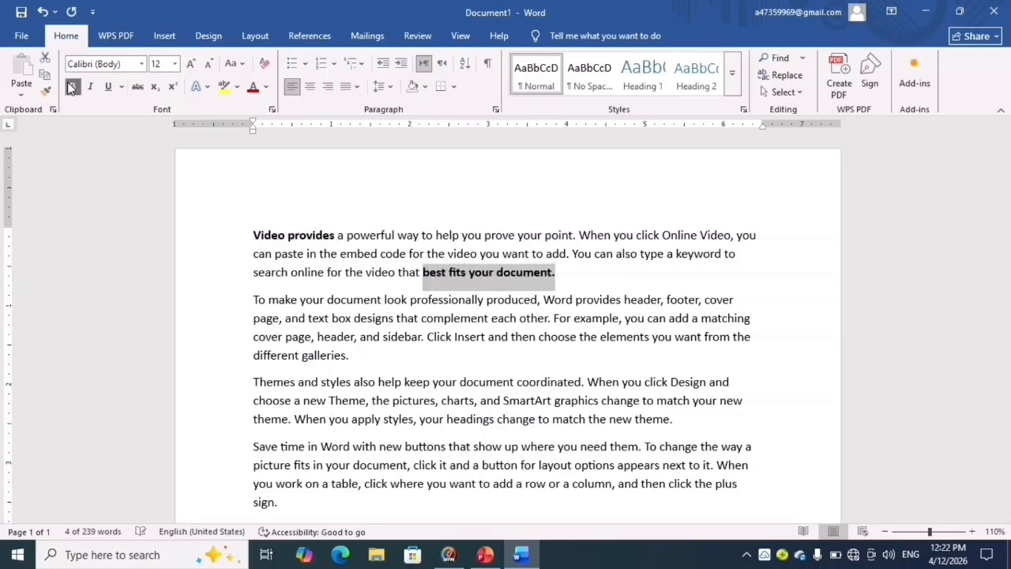
- Italicize "You can also type a keyword" in the first paragraph and "that complement each other" in the second
left_click(571, 250)
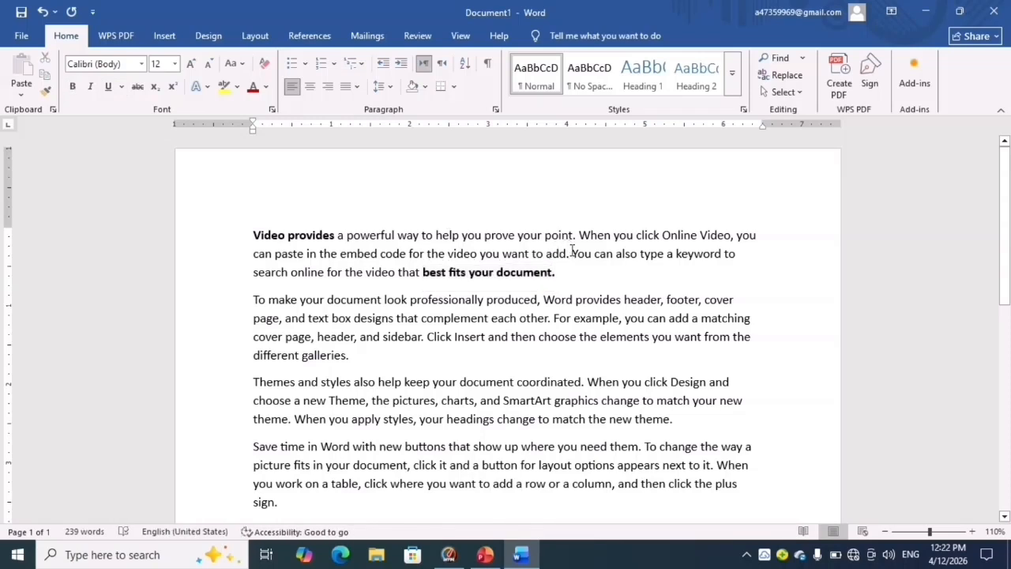
left_click_drag(571, 249, 594, 253)
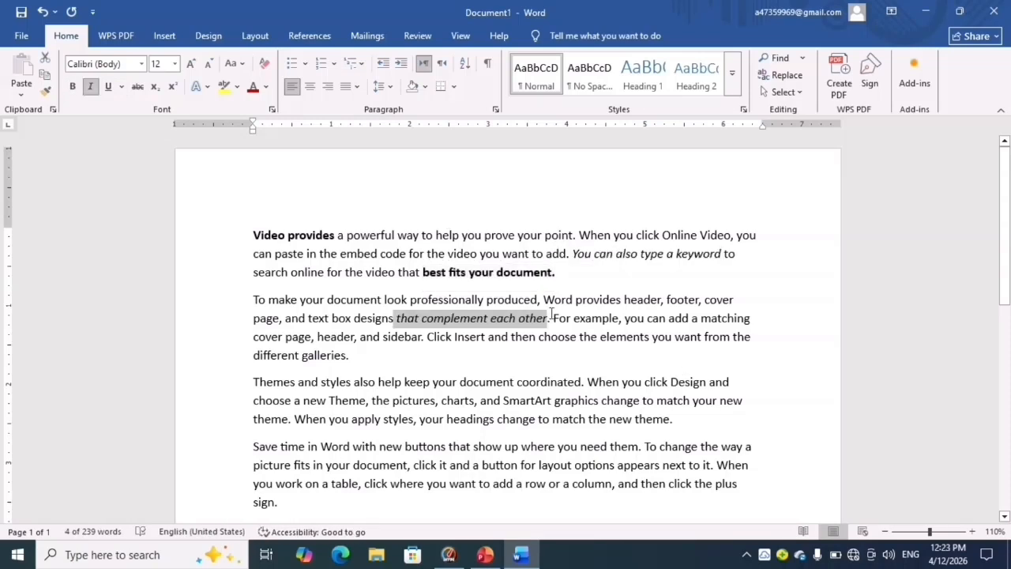
- Strike through "styles also help keep your document coordinated. When you click Design and" in the third paragraph
left_click(319, 381)
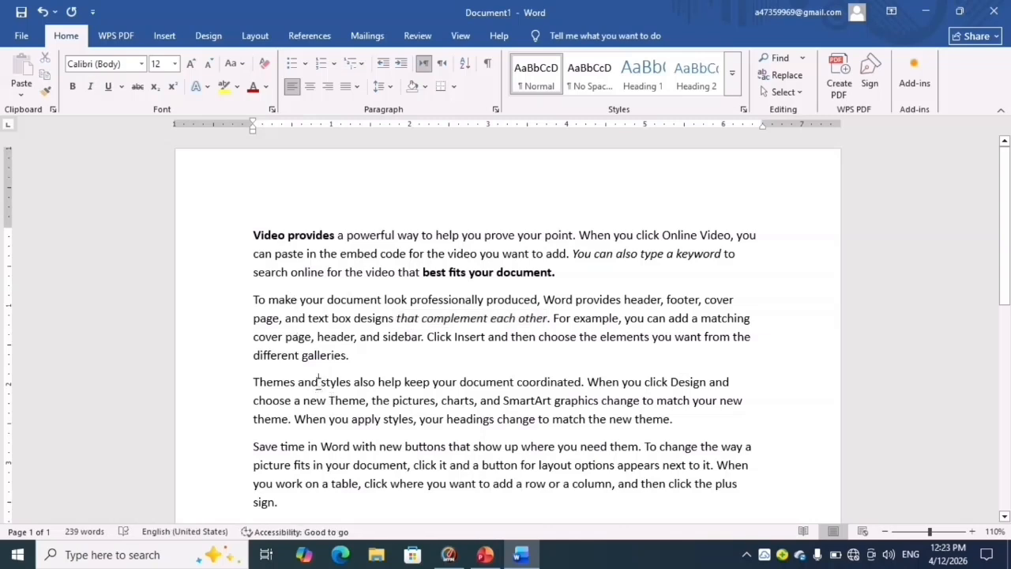
key("shift+End")
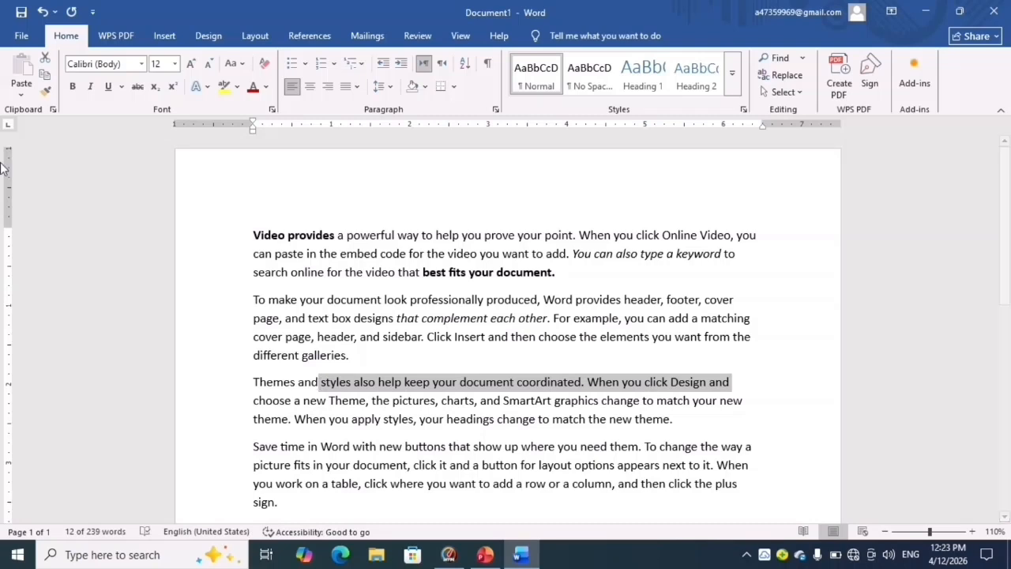
left_click(138, 87)
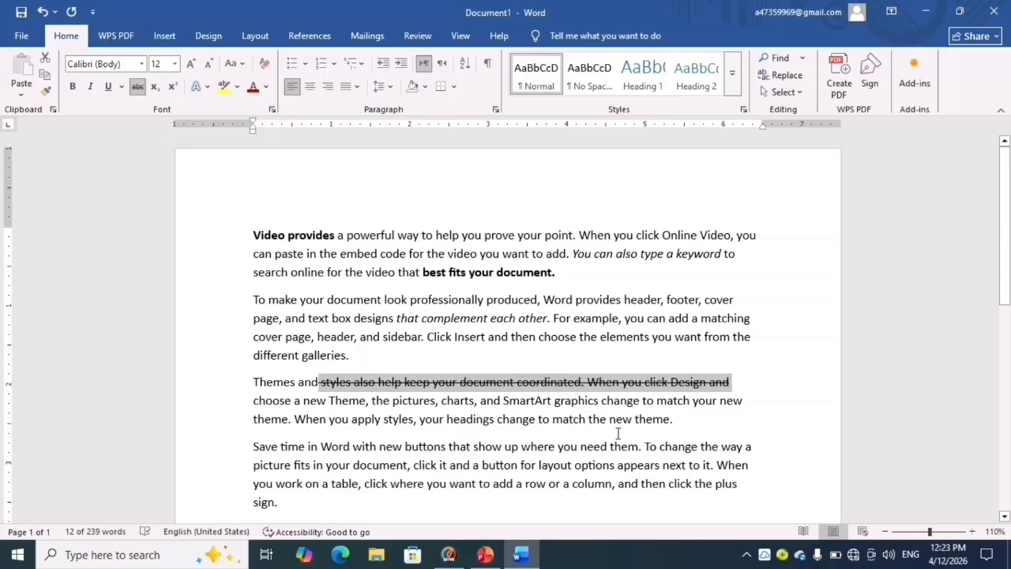
left_click(421, 316)
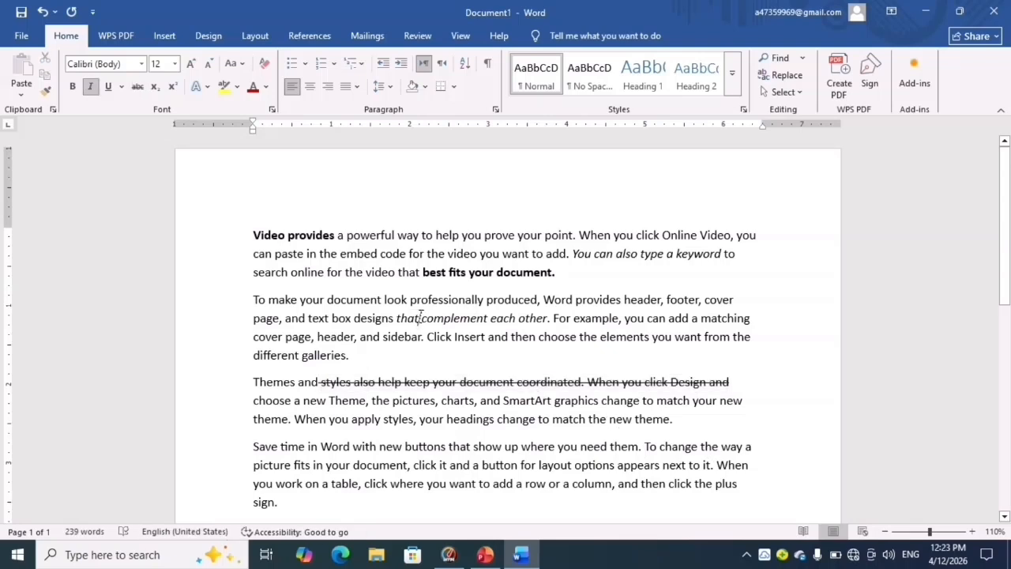
- Apply a thick underline to "with new buttons that show up where" in the fourth paragraph
left_click(354, 446)
key("ctrl+shift+Right")
key("ctrl+shift+Right")
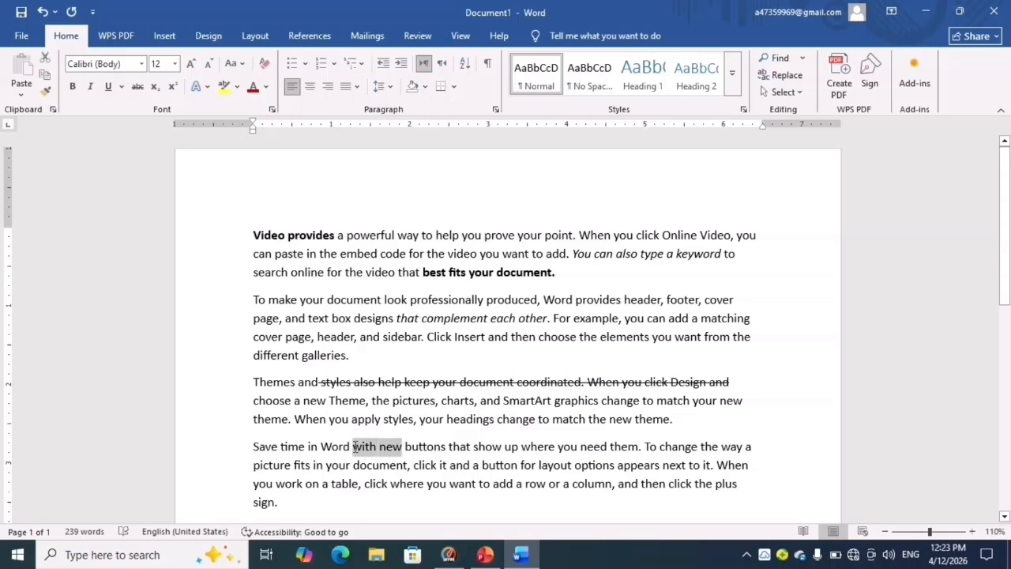
key("ctrl+shift+Right")
key("ctrl+shift+Right")
key("ctrl+shift+Right")
key("ctrl+shift+Right")
key("ctrl+shift+Right")
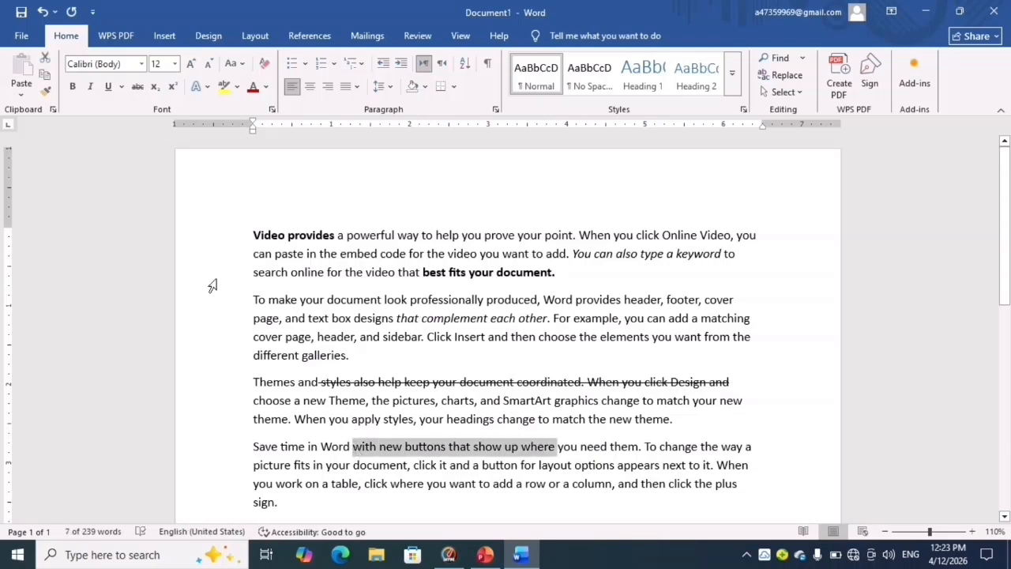
left_click(109, 87)
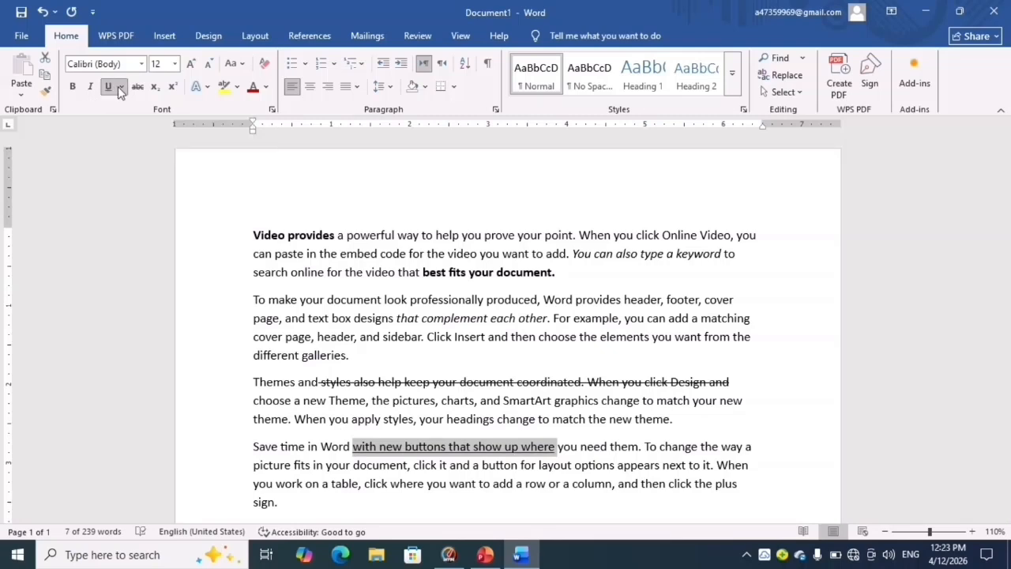
left_click(120, 87)
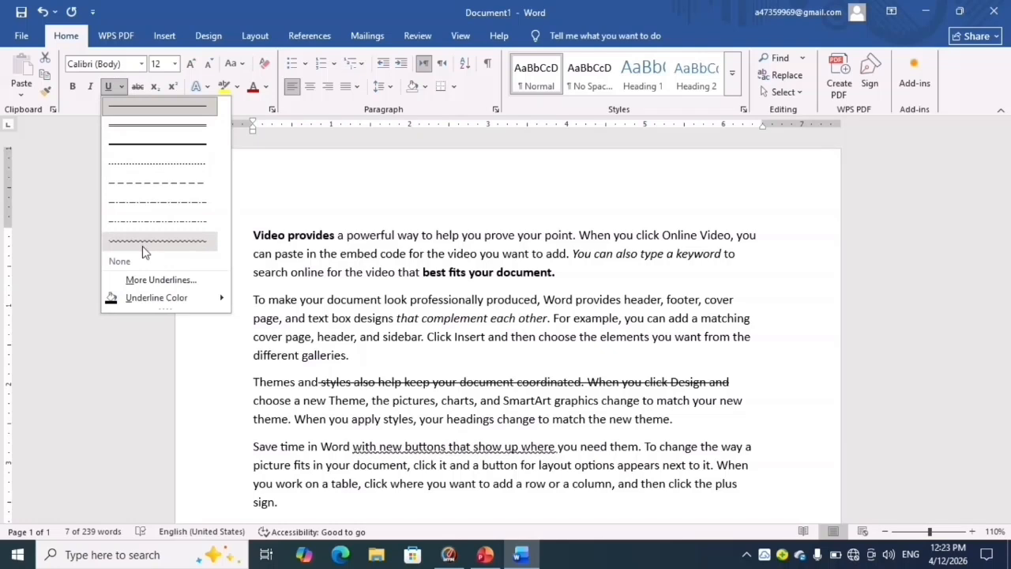
left_click(158, 150)
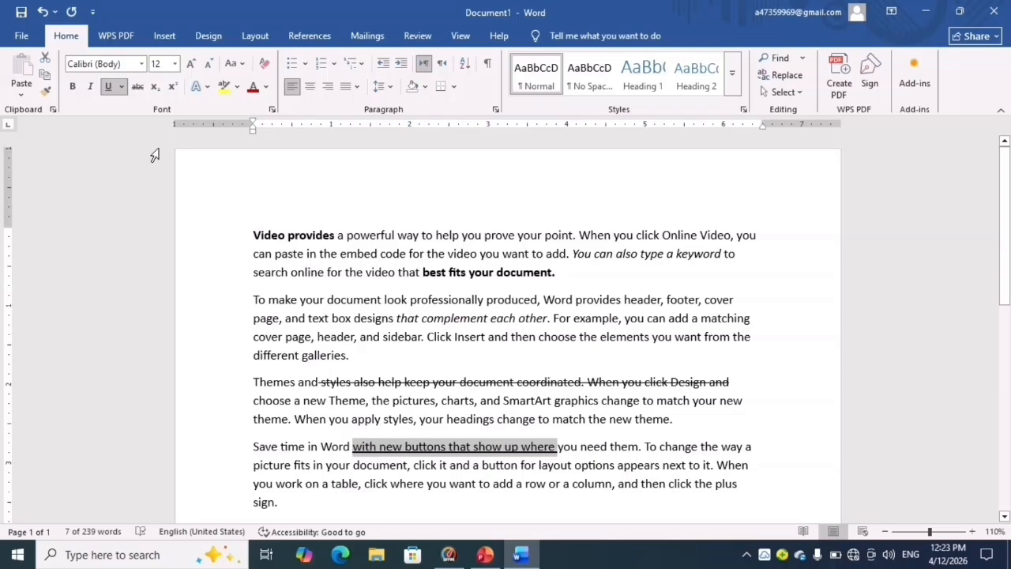
- Set the underline color of "with new buttons that show up where" to standard red
left_click(120, 87)
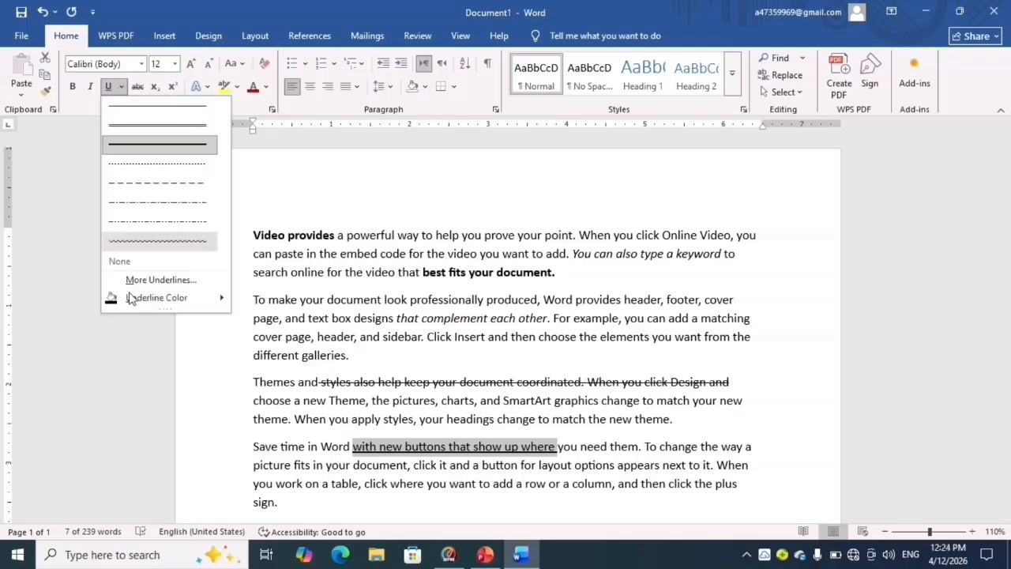
mouse_move(145, 297)
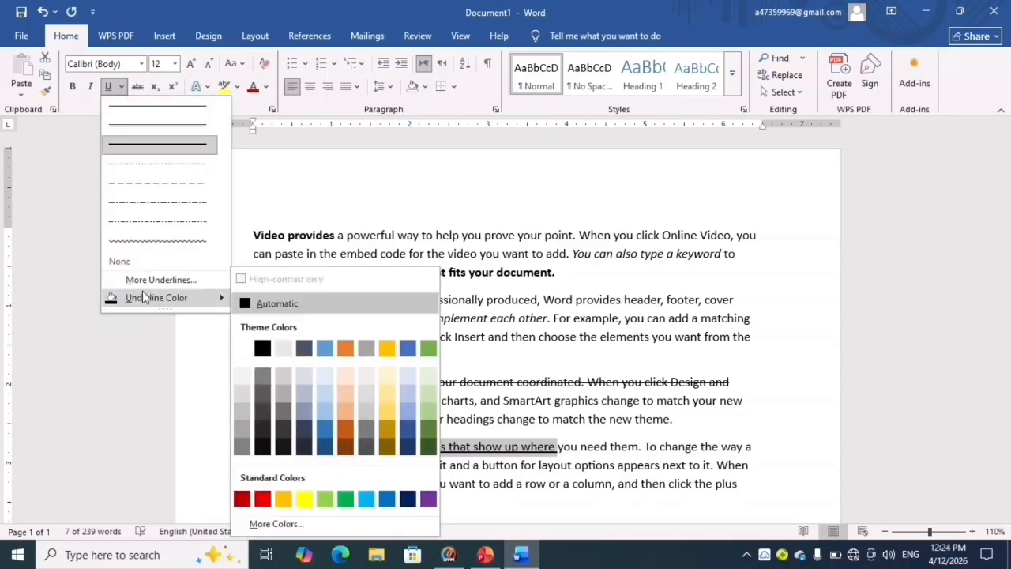
left_click(267, 499)
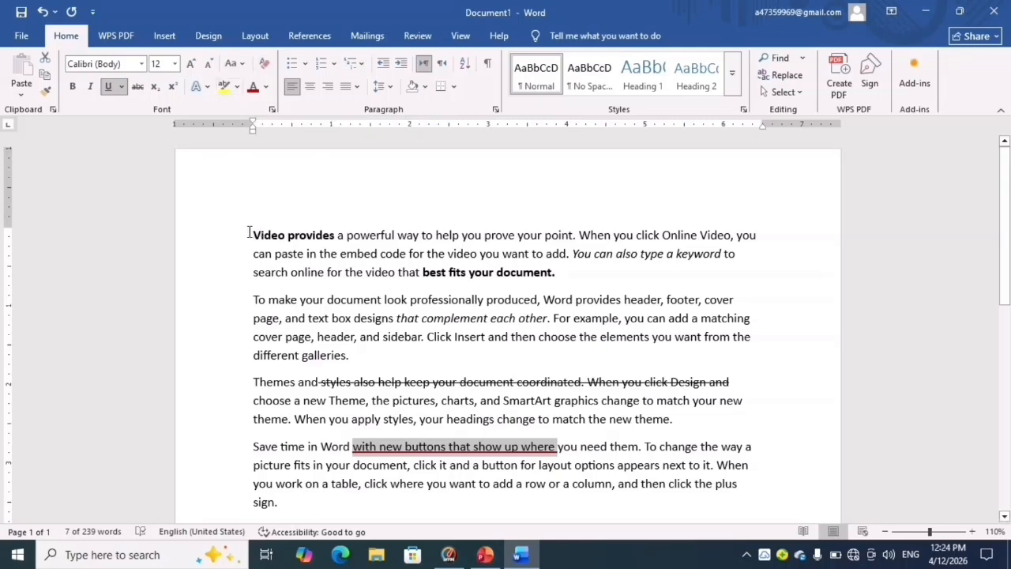
- Clear all formatting from the whole document and delete all its text
key("ctrl+a")
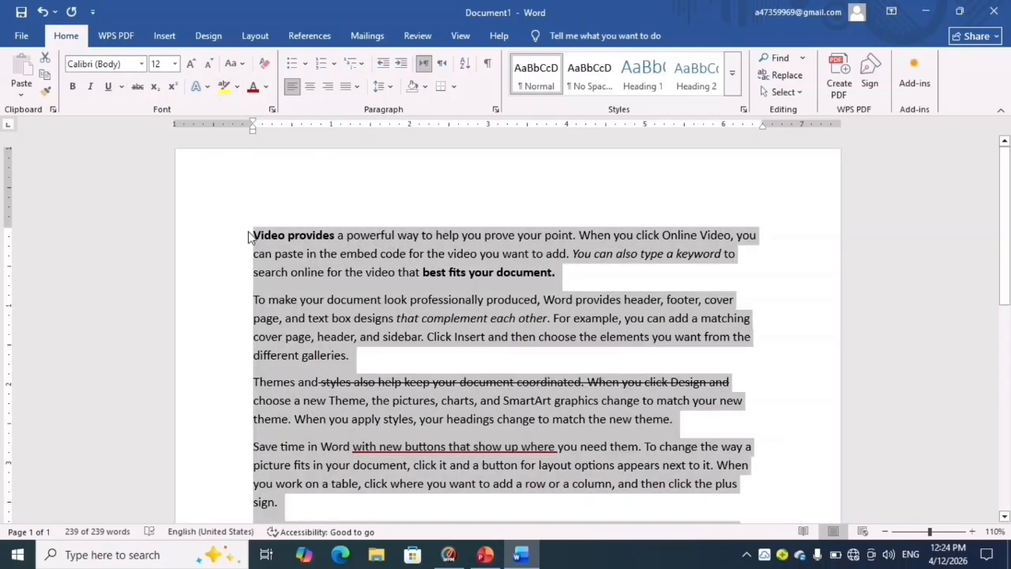
left_click(263, 65)
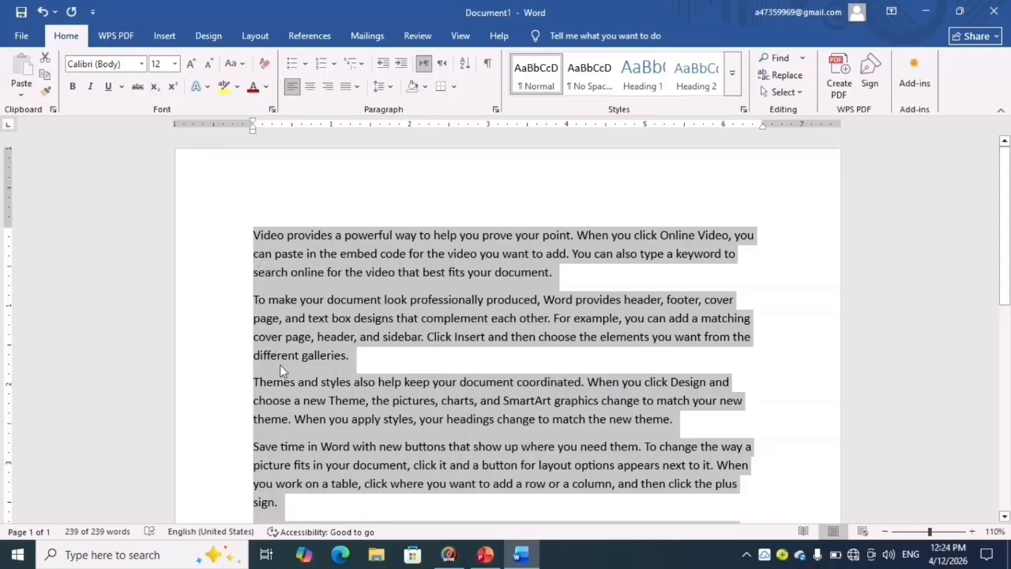
key("Delete")
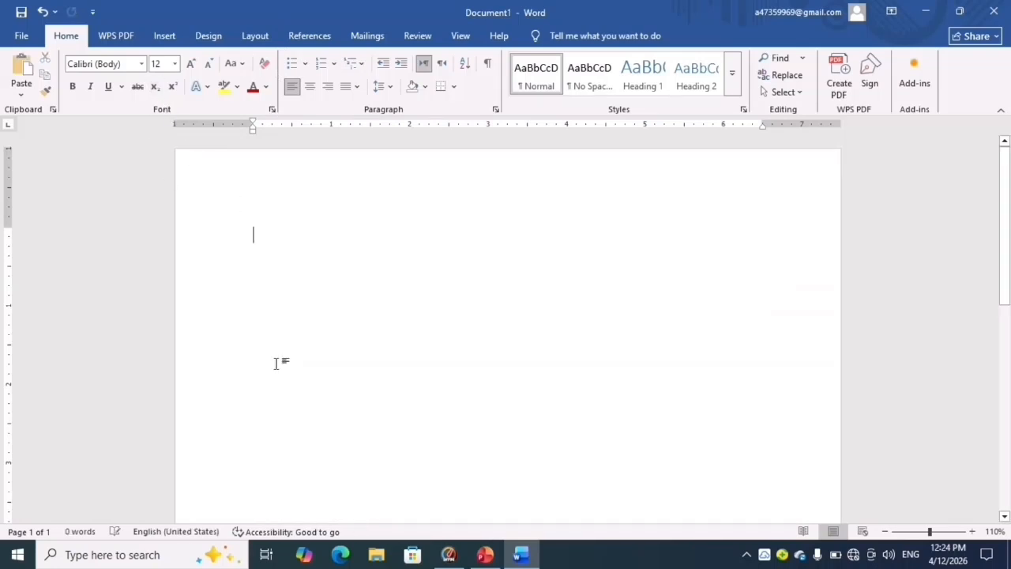
- Enter the formula H2O in capital letters on the empty page
left_click(157, 91)
type("h")
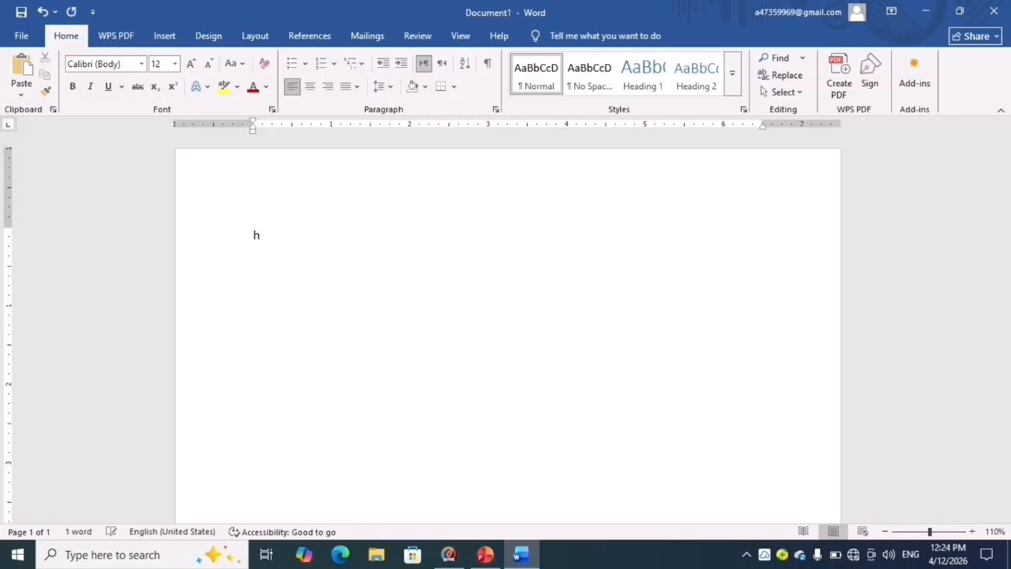
key("BackSpace")
type("H2O")
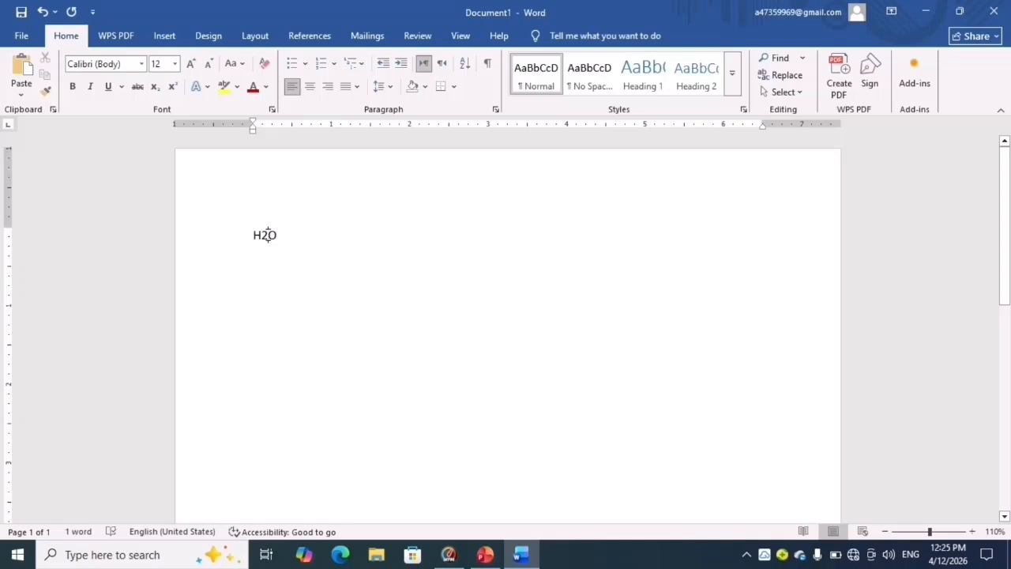
- Format the 2 in H2O as subscript
key("shift+Home")
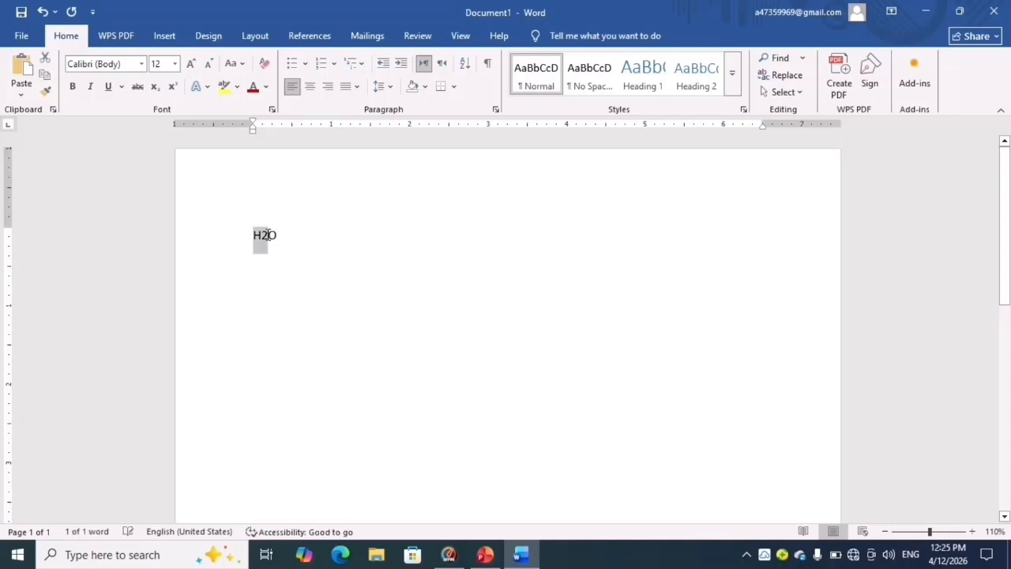
key("shift+End")
key("shift+Left")
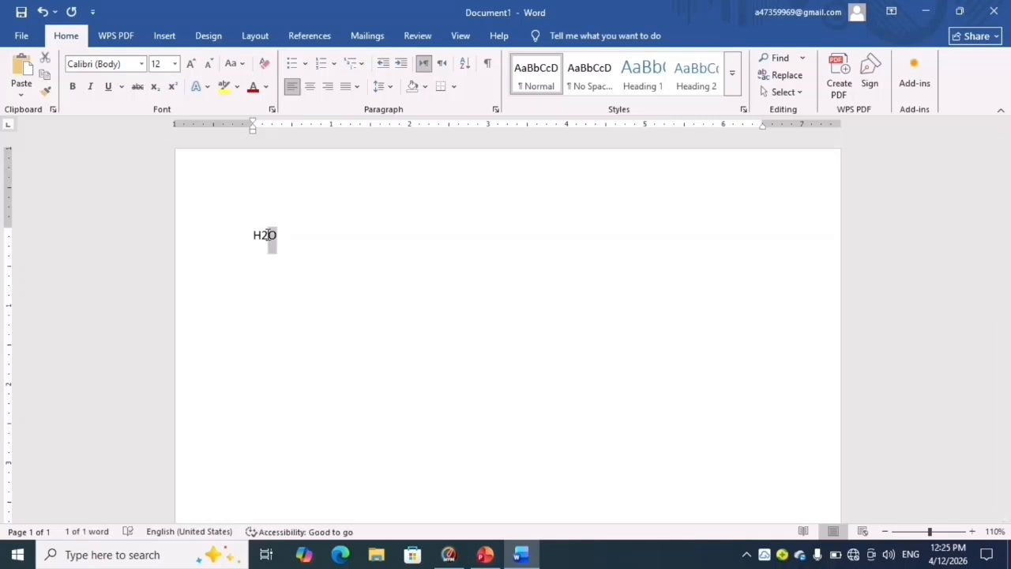
key("Left")
key("shift+Left")
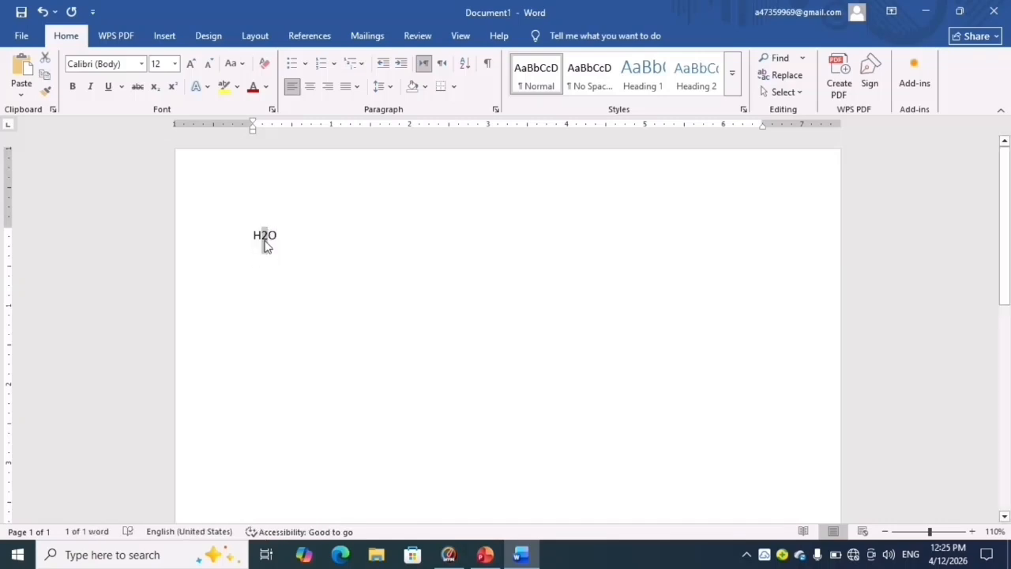
left_click(158, 86)
left_click(278, 232)
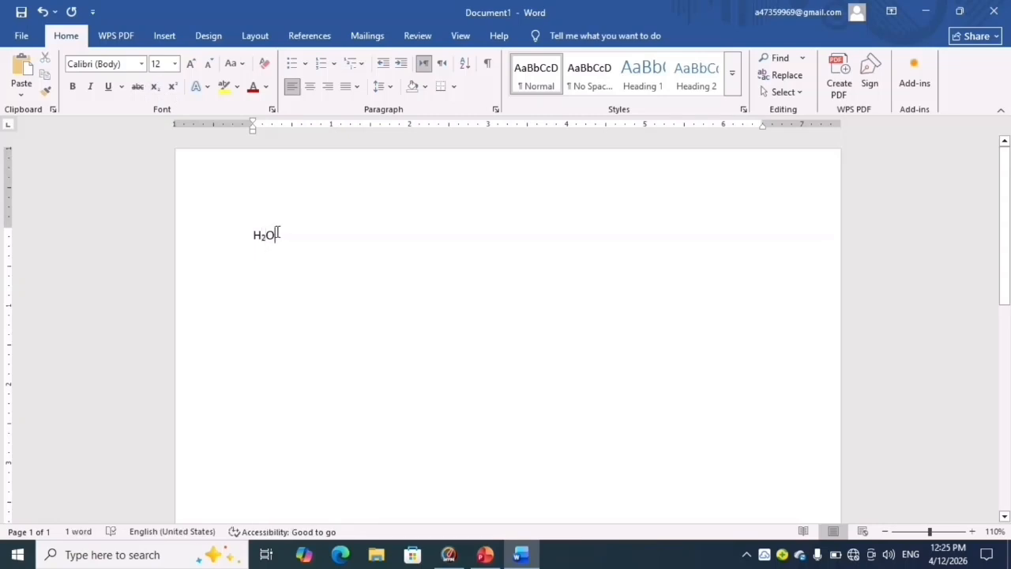
- Add a 3 at the end of the H2O formula and format it as superscript
type("3")
key("shift+Left")
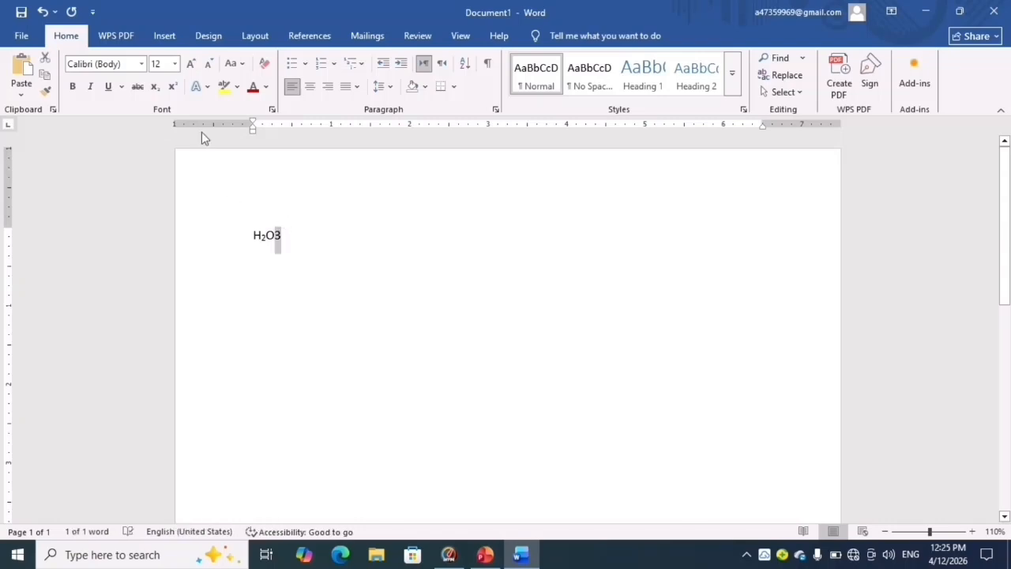
left_click(172, 86)
left_click(390, 277)
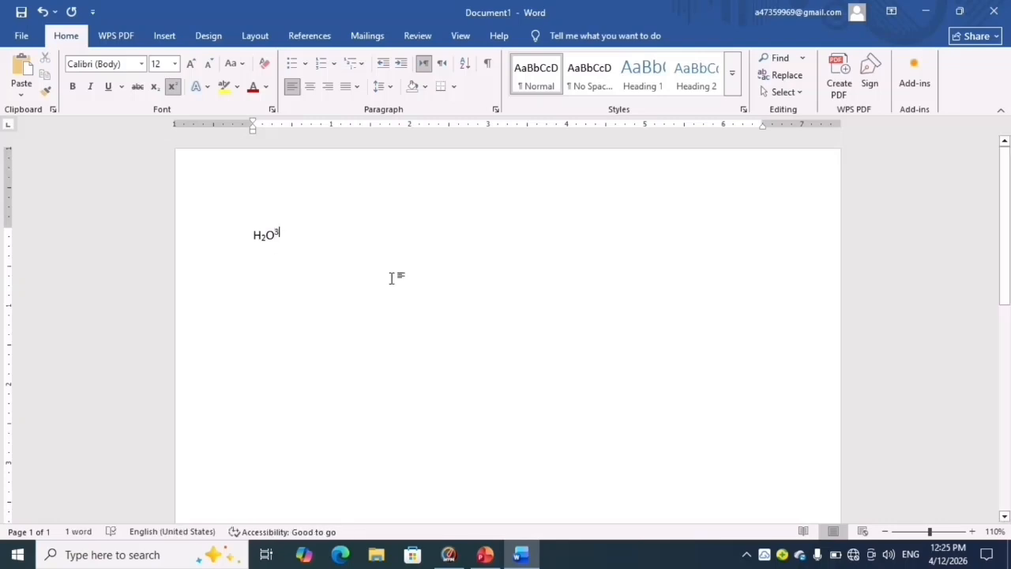
- Write "1st" in the blank area below the formula and format its "st" as superscript
double_click(392, 277)
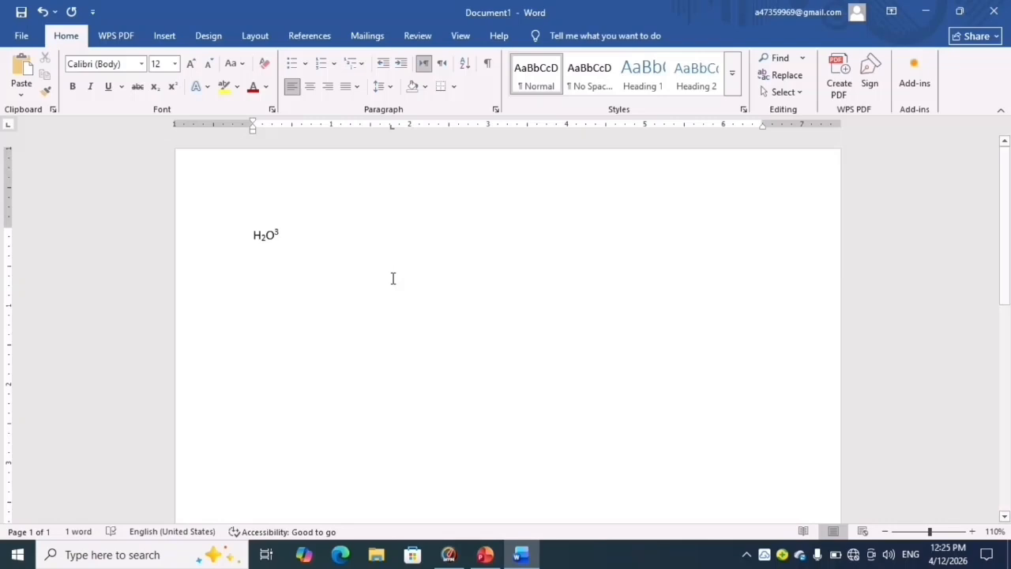
type("1")
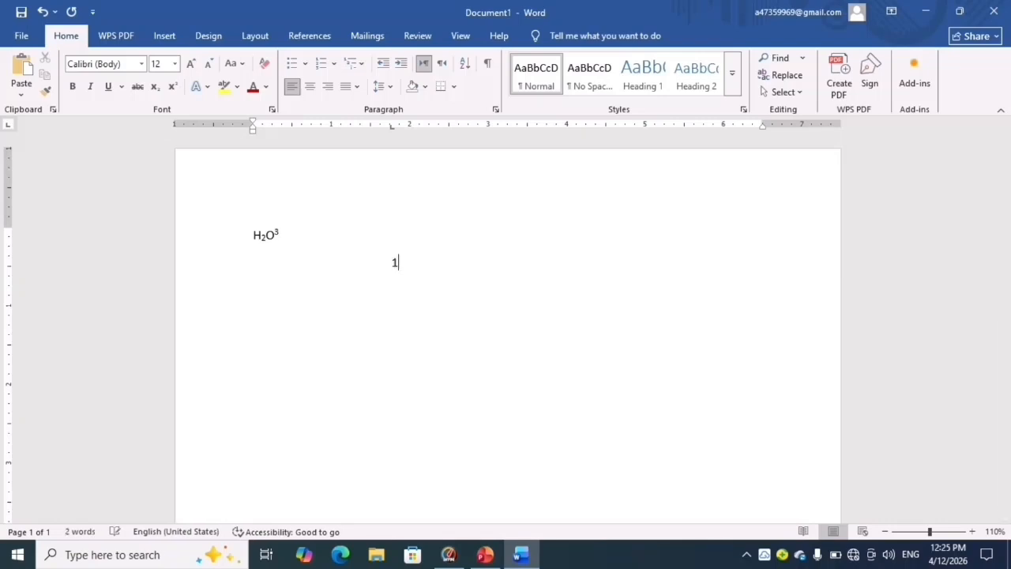
type("st")
double_click(392, 277)
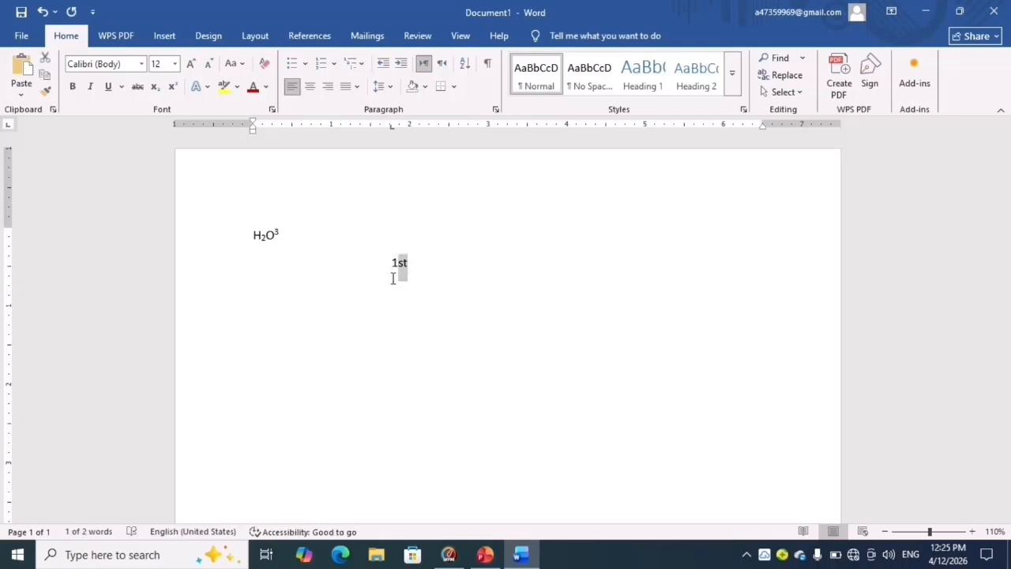
left_click(172, 87)
- Delete everything on the page and enter a person's full name
key("ctrl+a")
key("Delete")
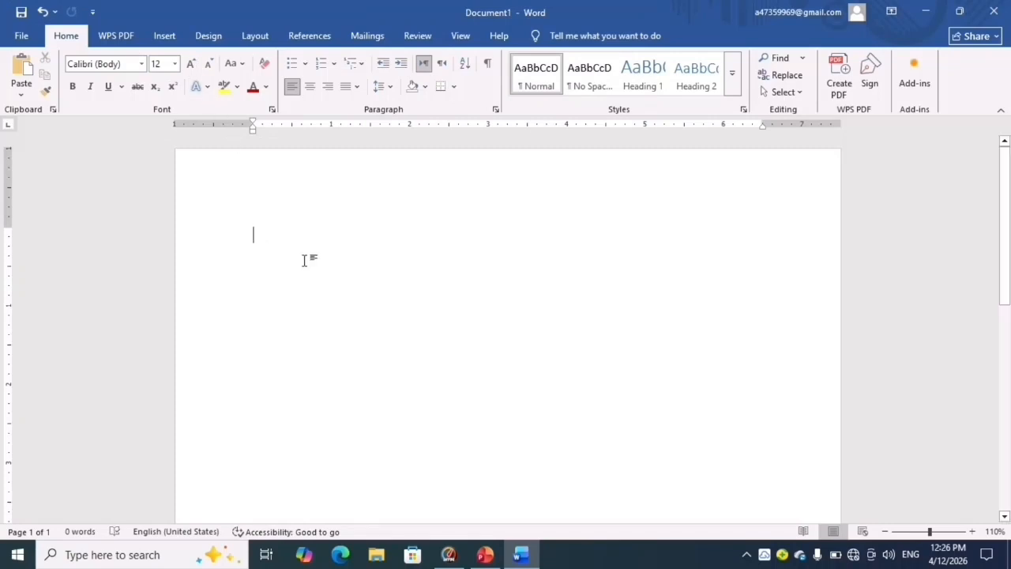
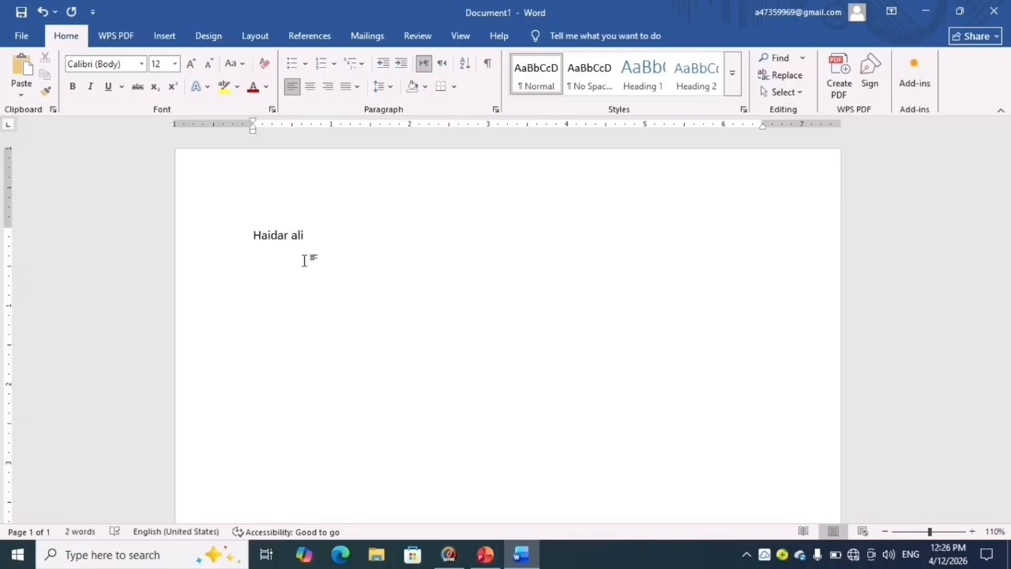
- Apply the black outlined text effect, first in the third row of presets, to the whole name, and delete the name
key("ctrl+a")
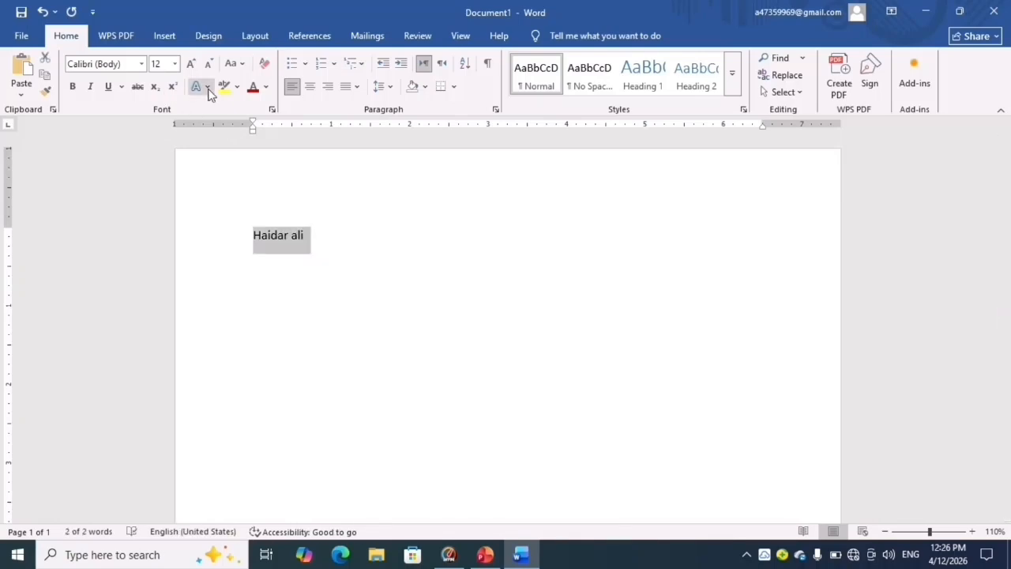
left_click(208, 88)
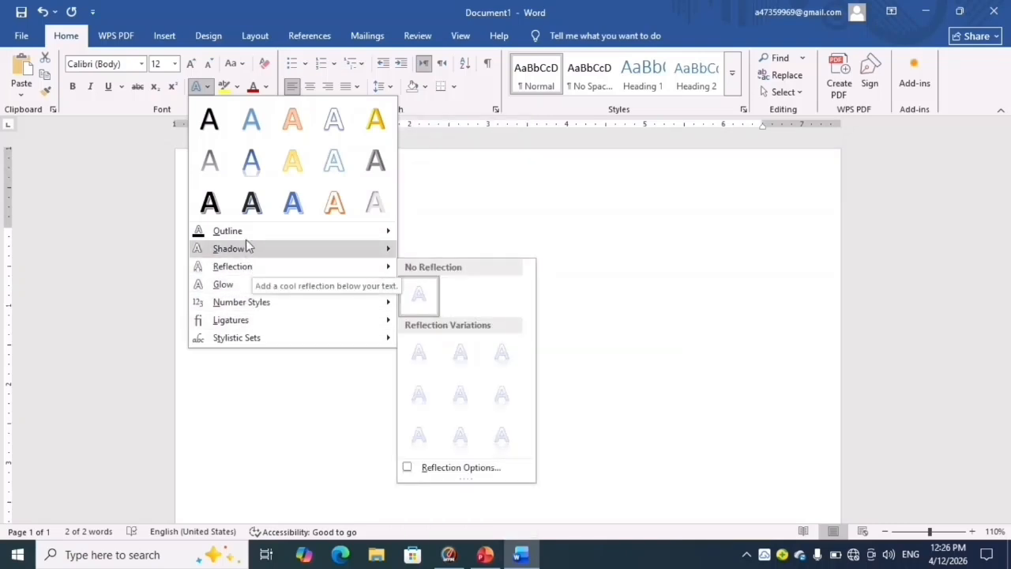
mouse_move(246, 233)
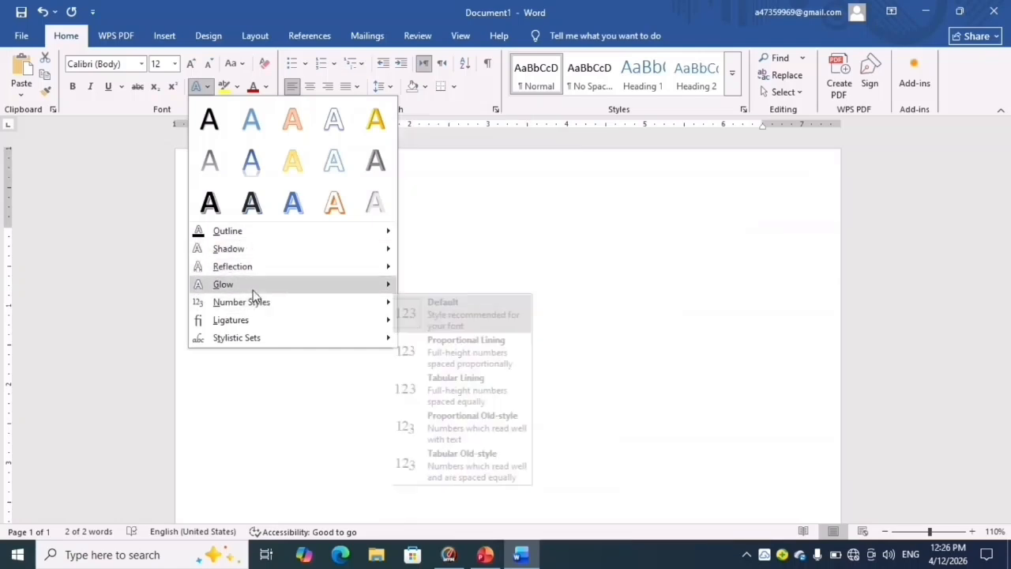
mouse_move(252, 290)
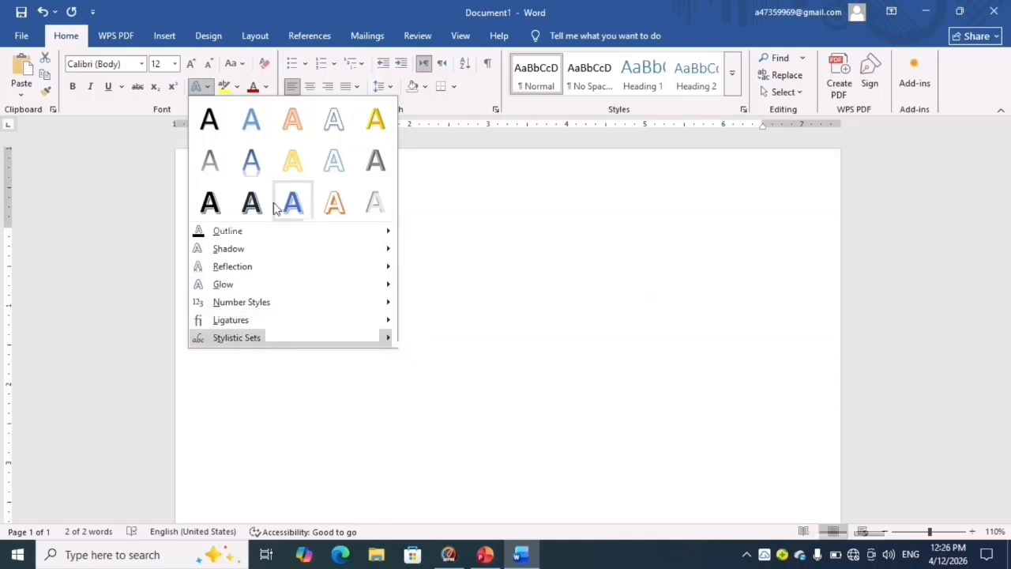
left_click(209, 203)
left_click(380, 282)
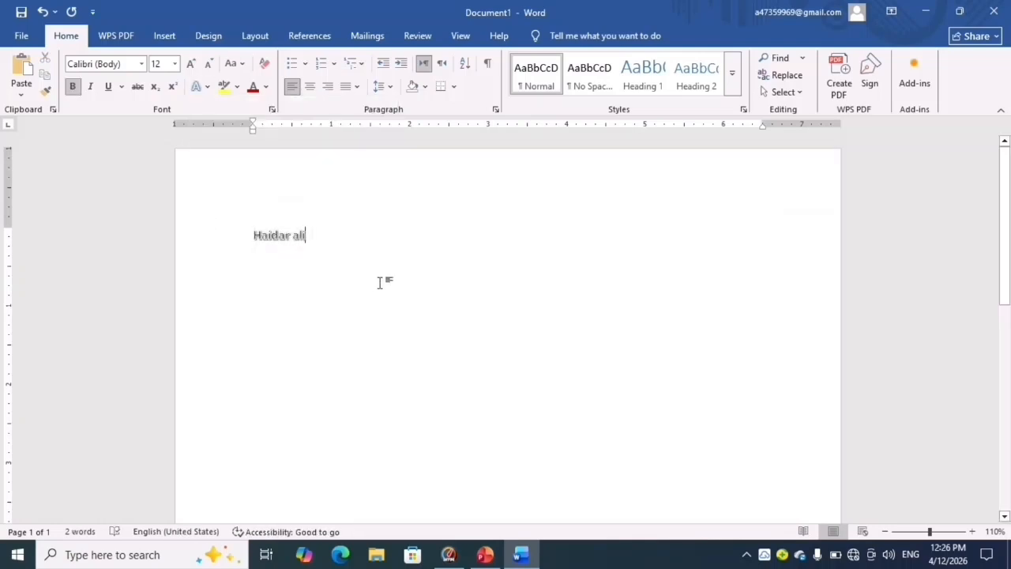
key("ctrl+a")
key("BackSpace")
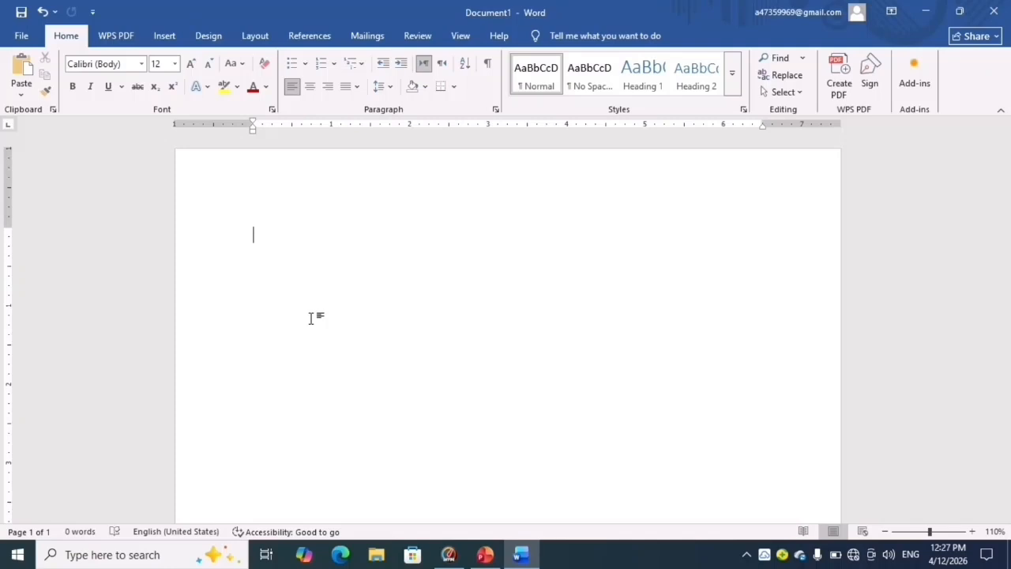
- Generate five paragraphs of sample text on the blank page with =rand(5) and return to the document's beginning
type("=rand")
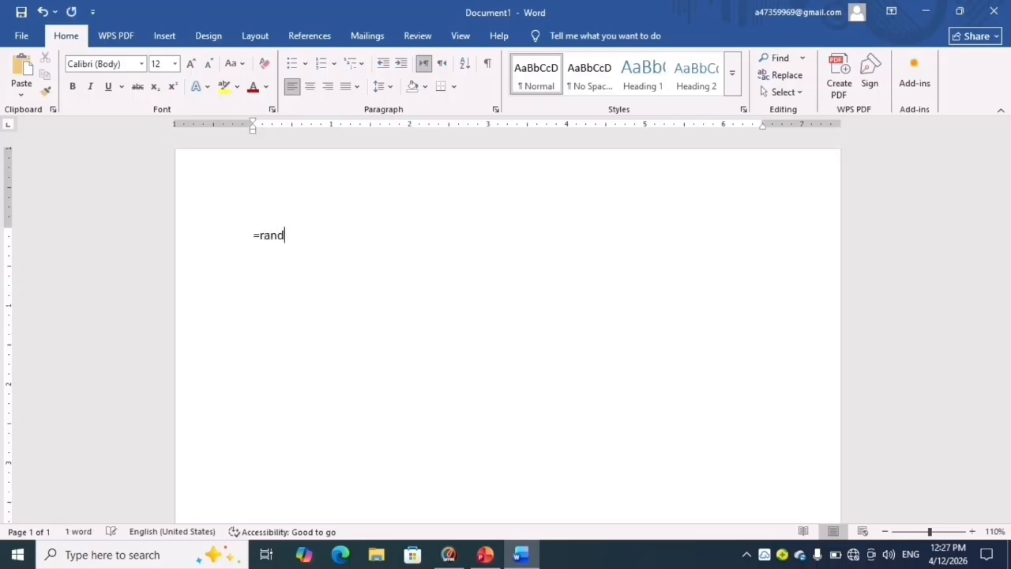
type("(5)")
key("Return")
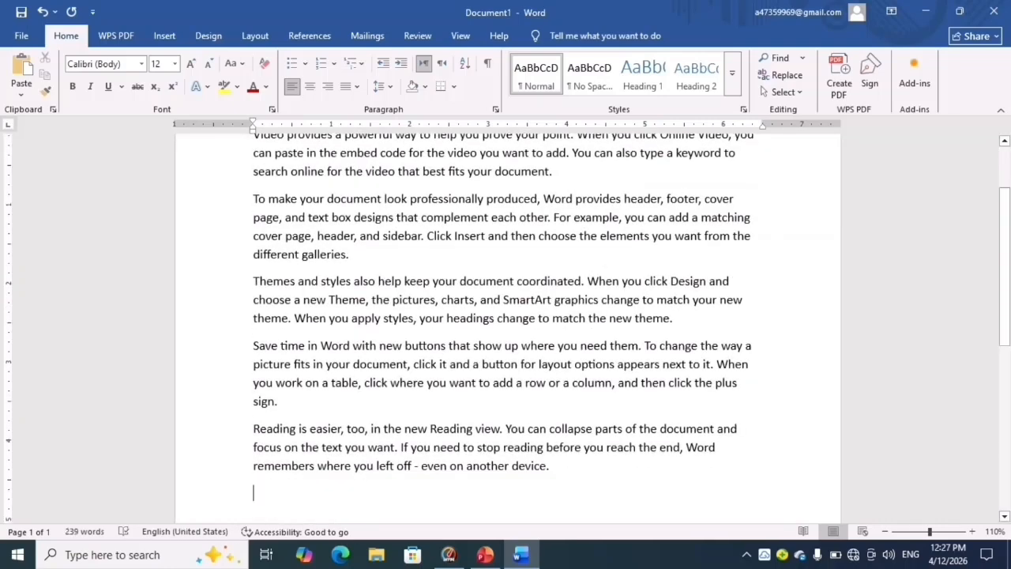
key("ctrl+Home")
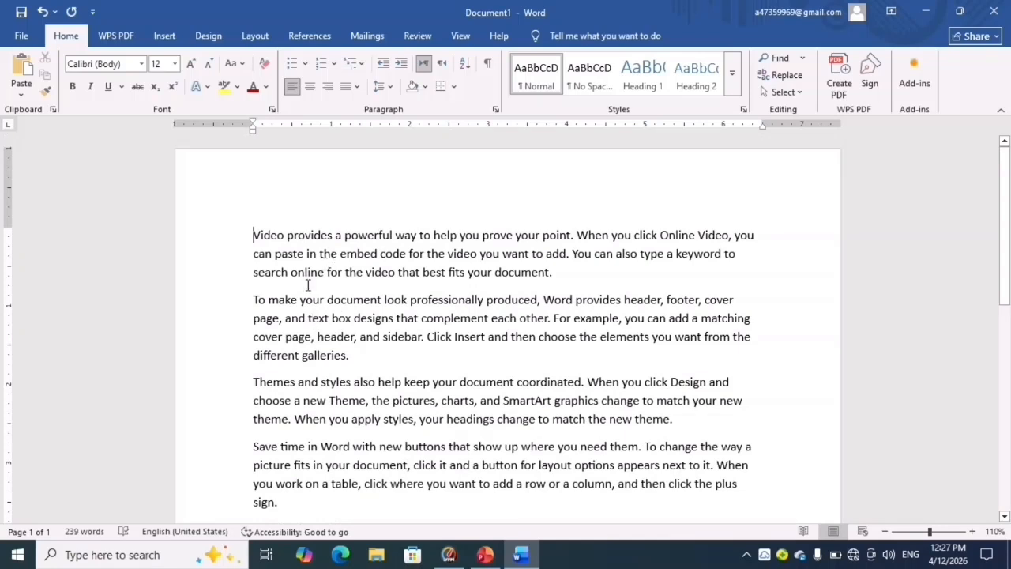
- Highlight "To make your document" at the start of the second paragraph in yellow
left_click(253, 299)
key("ctrl+shift+Right")
key("ctrl+shift+Right")
key("ctrl+shift+Right")
key("ctrl+shift+Right")
key("ctrl+shift+Right")
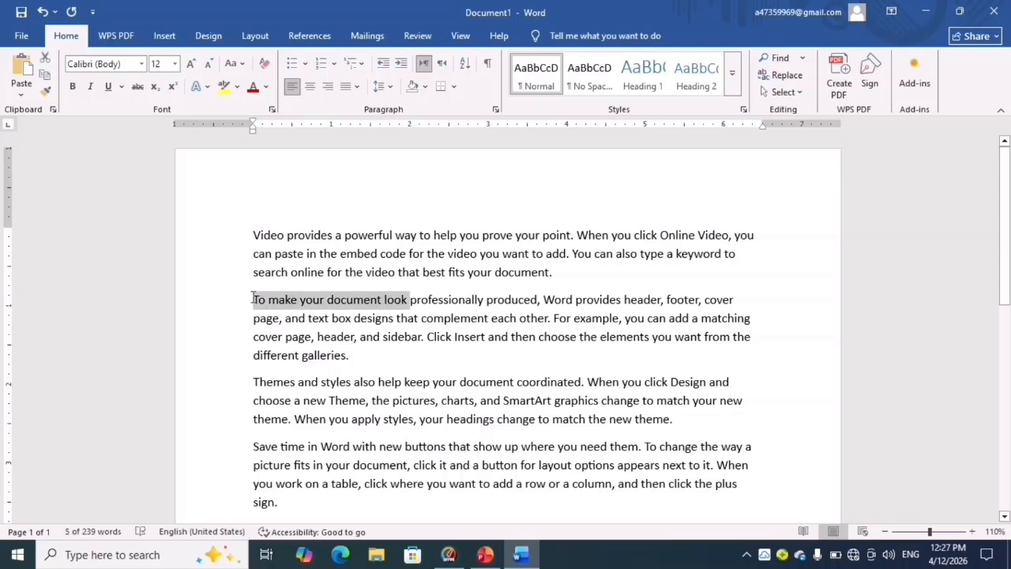
key("ctrl+shift+Left")
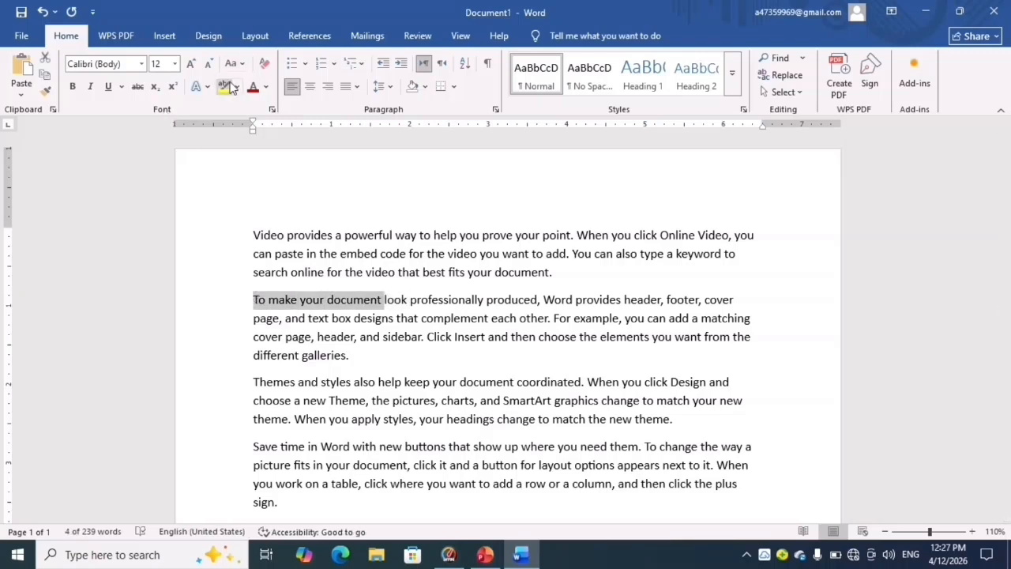
left_click(225, 86)
left_click(450, 318)
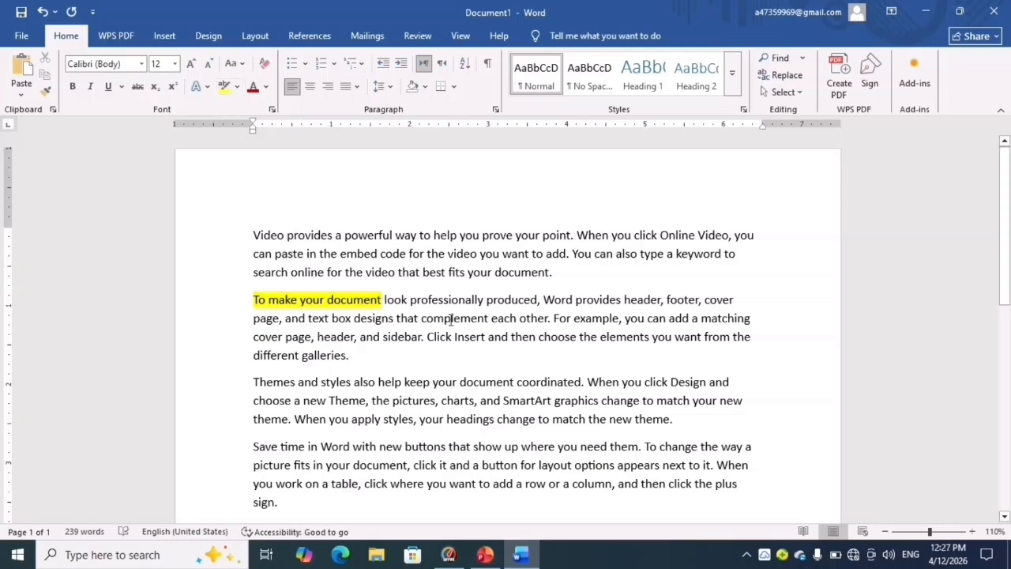
- Highlight "When you click Design" in the third paragraph in yellow
left_click(585, 381)
key("ctrl+shift+Right")
key("ctrl+shift+Right")
key("ctrl+shift+Right")
key("ctrl+shift+Right")
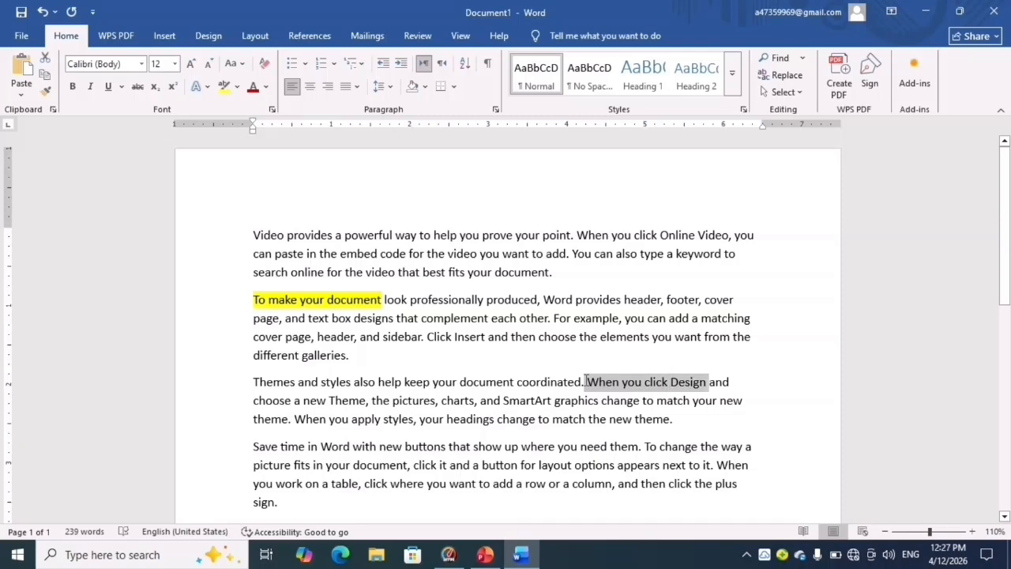
left_click(226, 87)
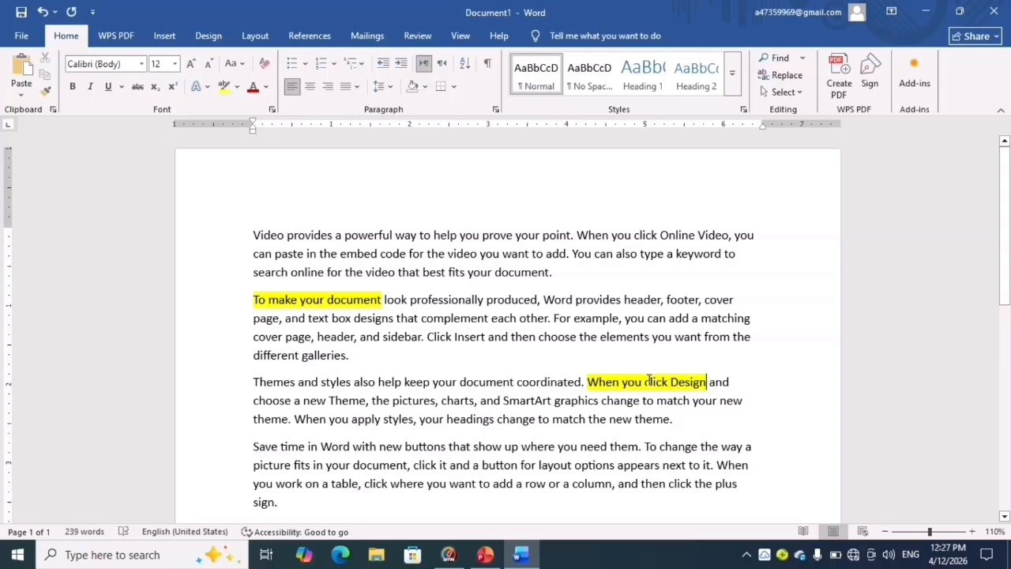
- Look over the available highlight colours without choosing one, and delete all the text in the document
left_click(237, 88)
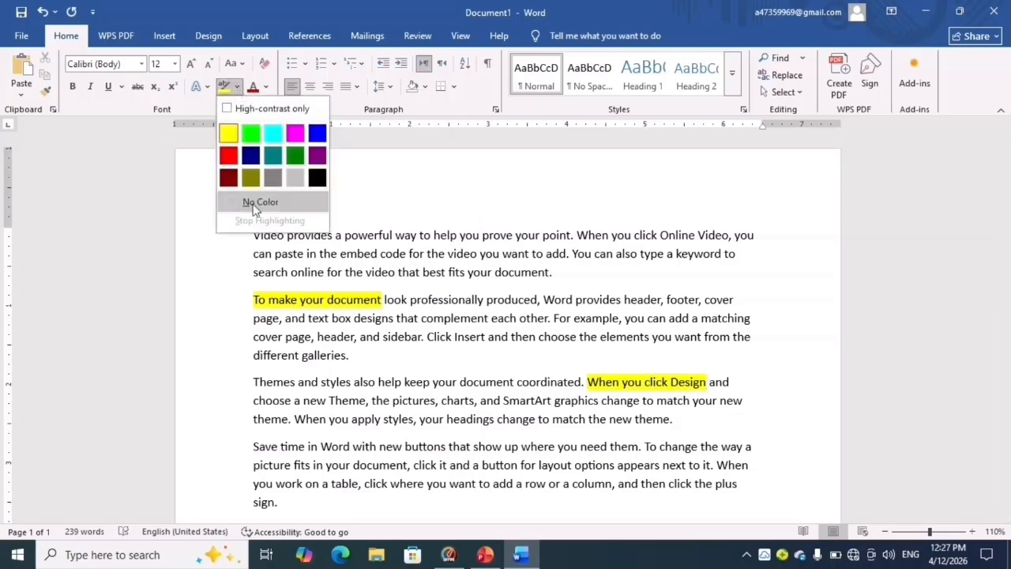
left_click(111, 199)
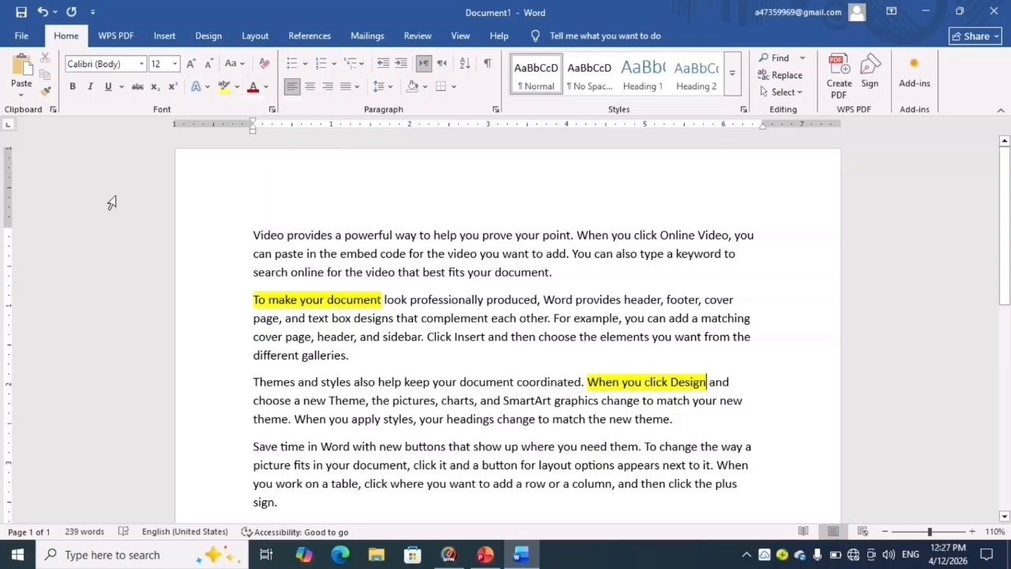
key("ctrl+a")
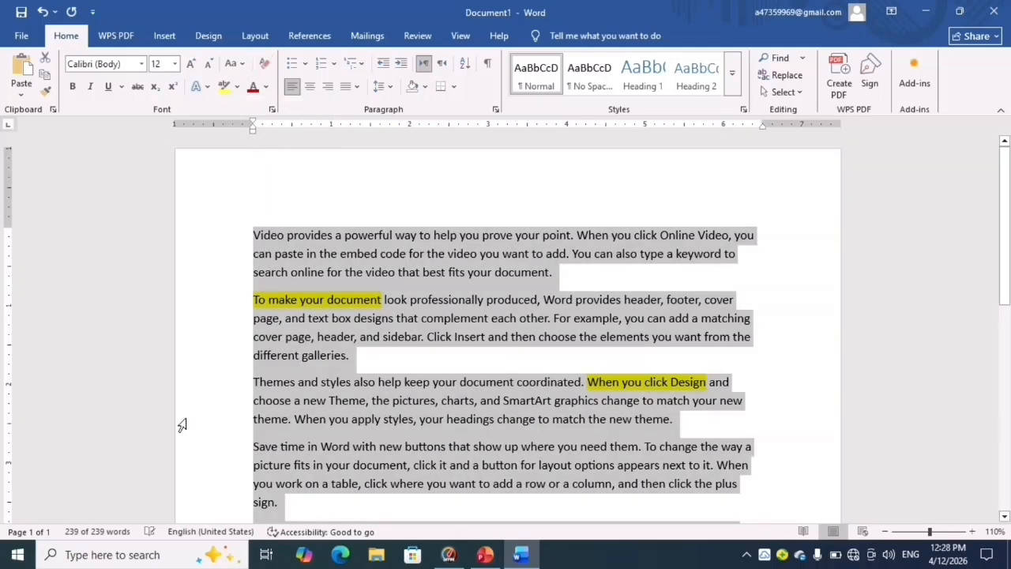
key("Delete")
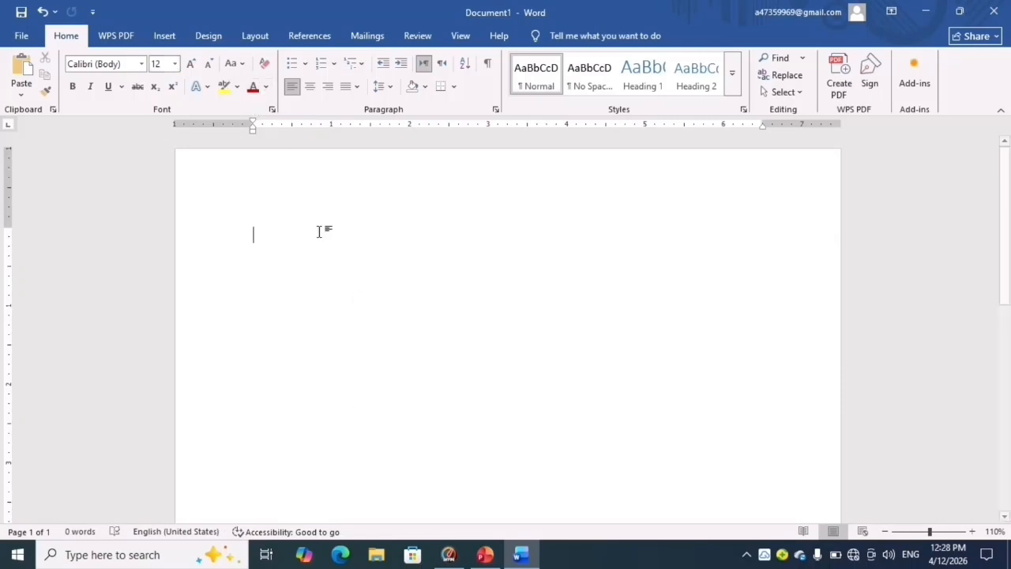
- Enter a person's full name on the blank page, correcting the typing errors
type("Hua")
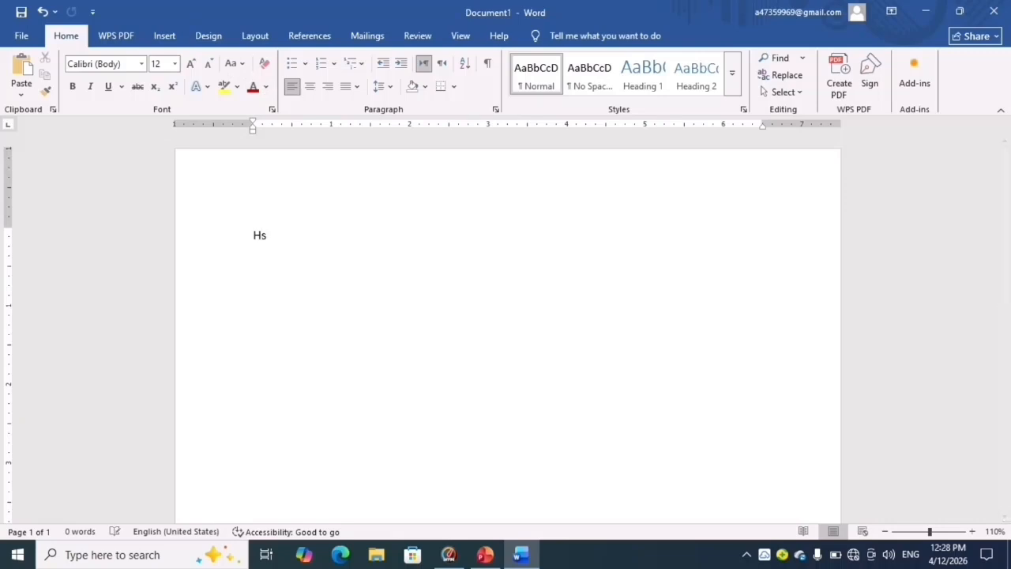
key("BackSpace")
key("BackSpace")
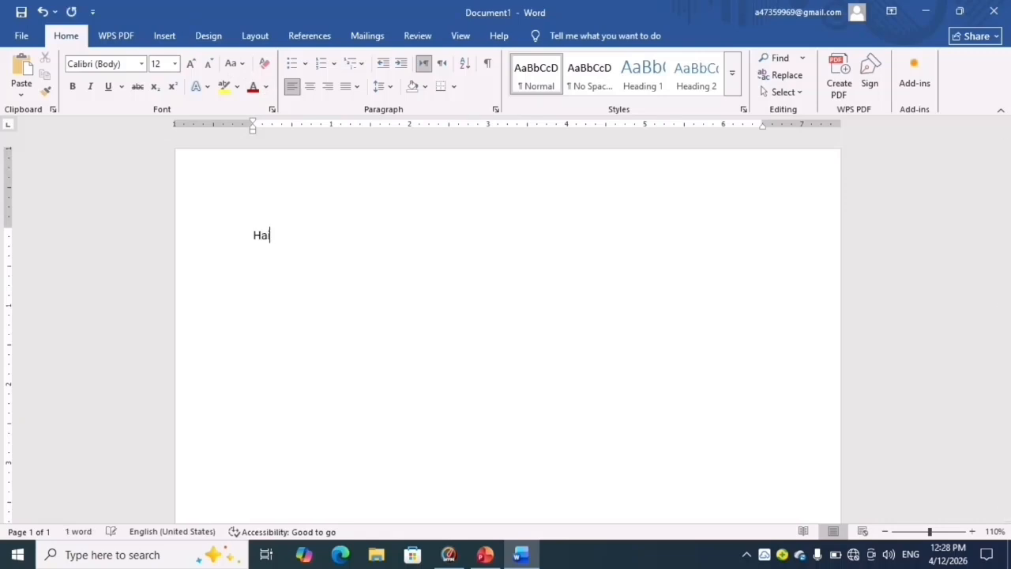
- Change the font colour of the whole name to standard yellow, and delete the name
triple_click(320, 233)
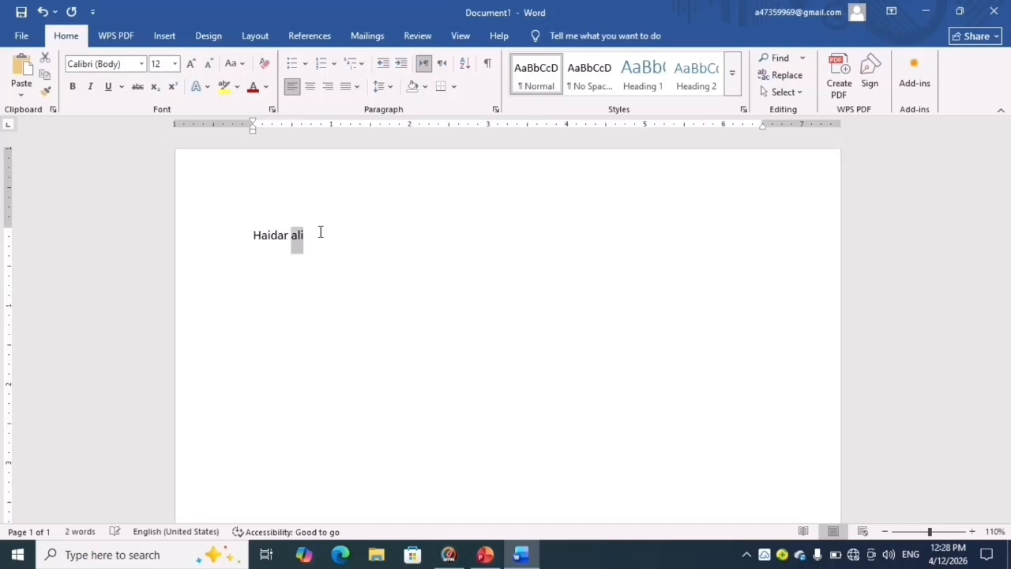
left_click(266, 87)
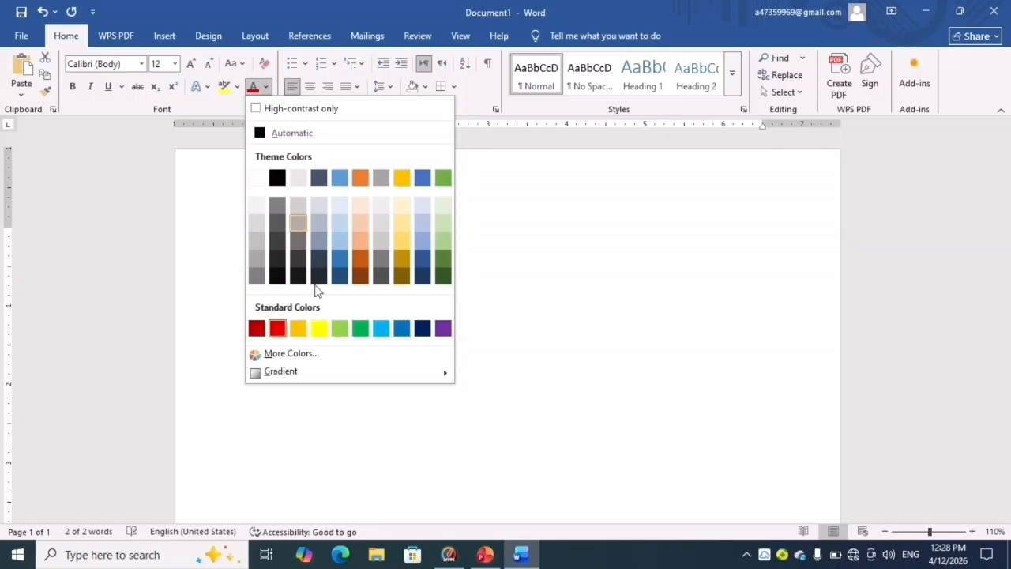
left_click(318, 328)
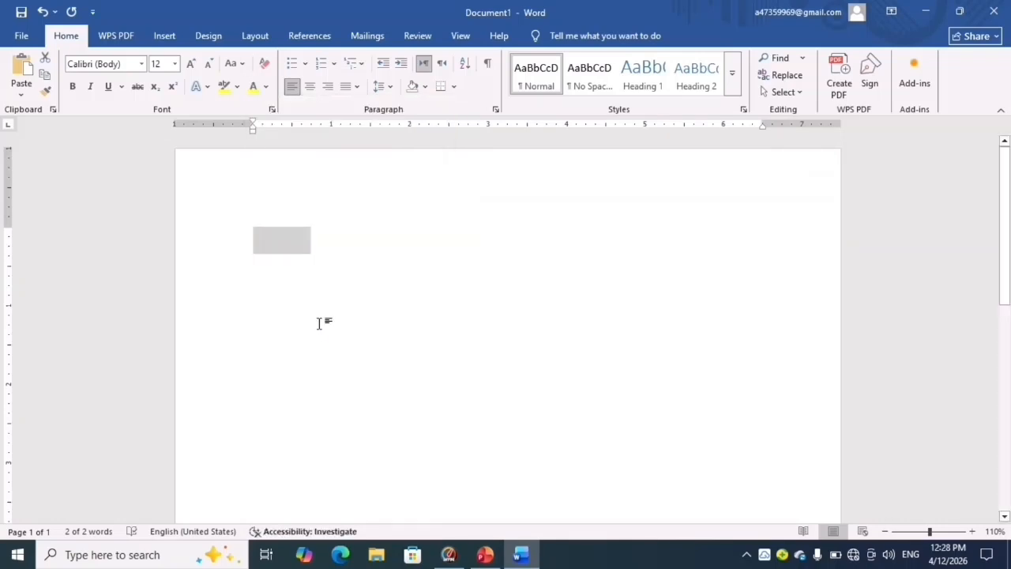
key("BackSpace")
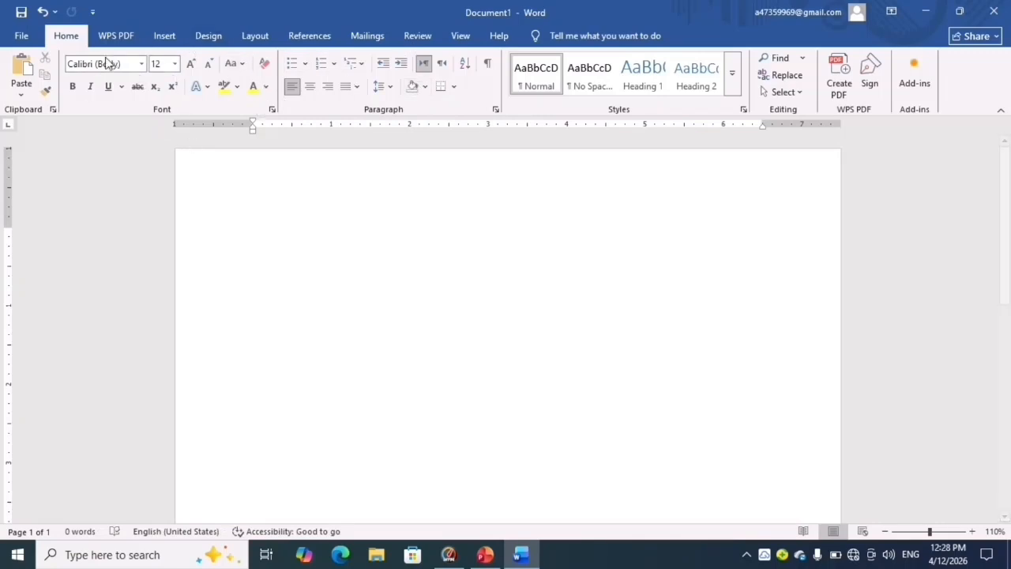
- Enter the person's full name on the emptied page and select the whole name for copying
triple_click(295, 245)
key("super+c")
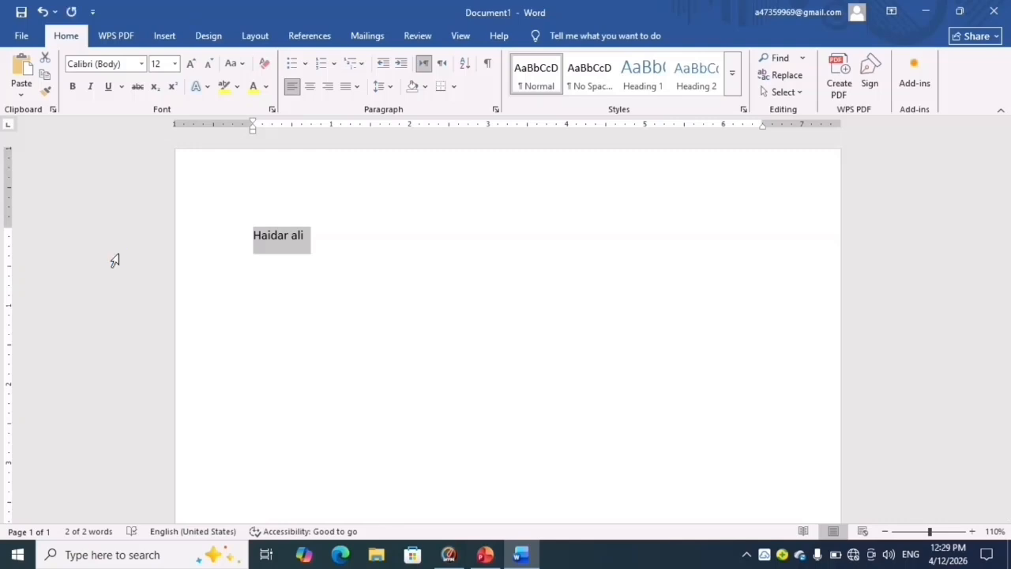
- Paste the copied name into the blank area below the original
double_click(448, 318)
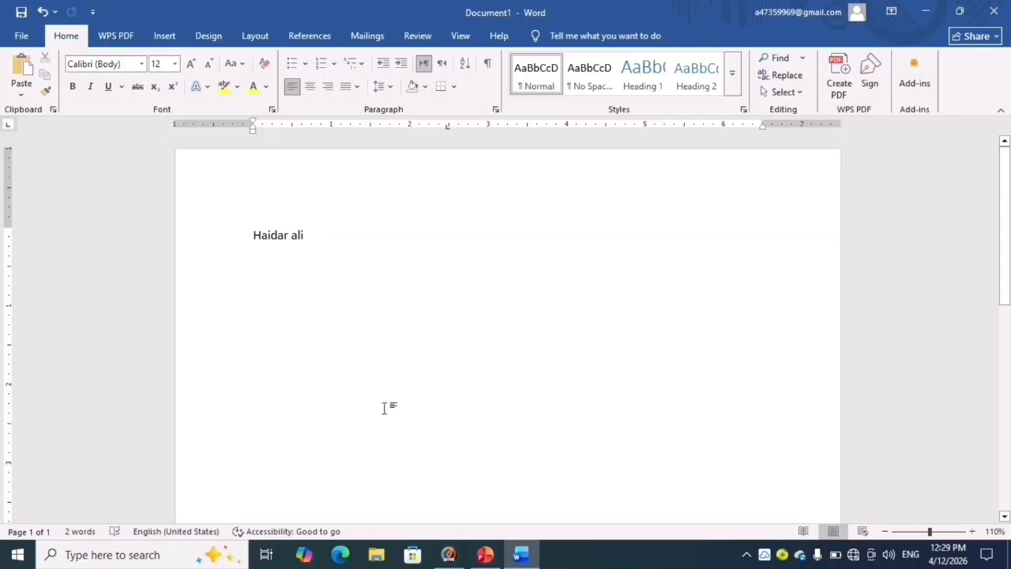
left_click(22, 83)
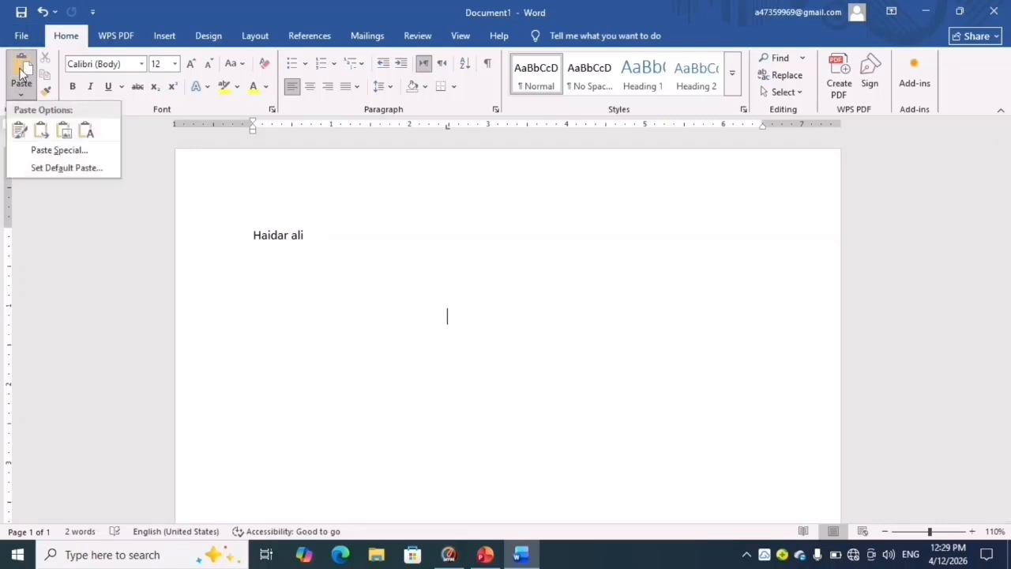
left_click(22, 68)
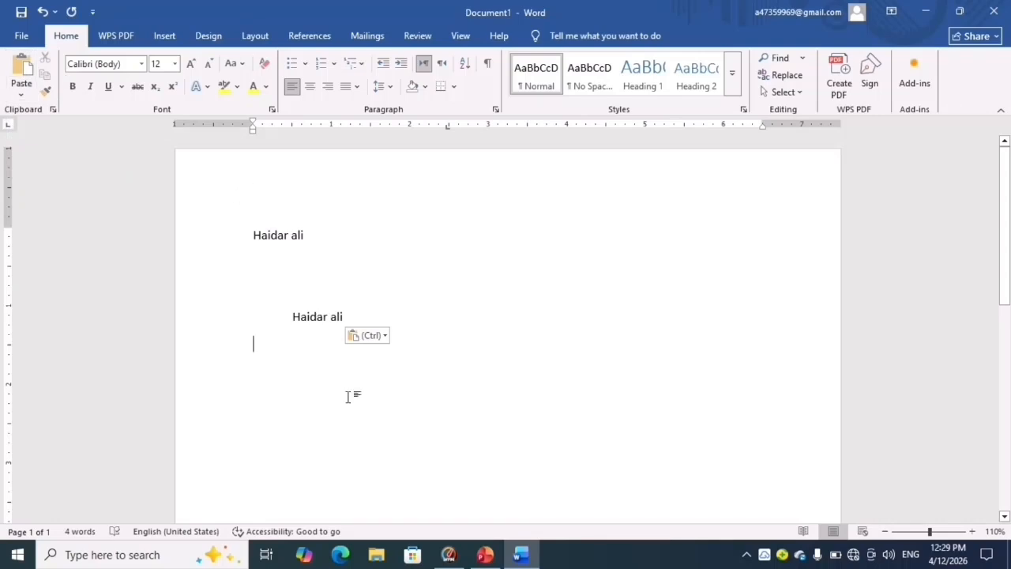
- Paste four more copies of the name on the lines beneath, and delete everything on the page
key("Return")
left_click(22, 68)
key("Return")
left_click(22, 68)
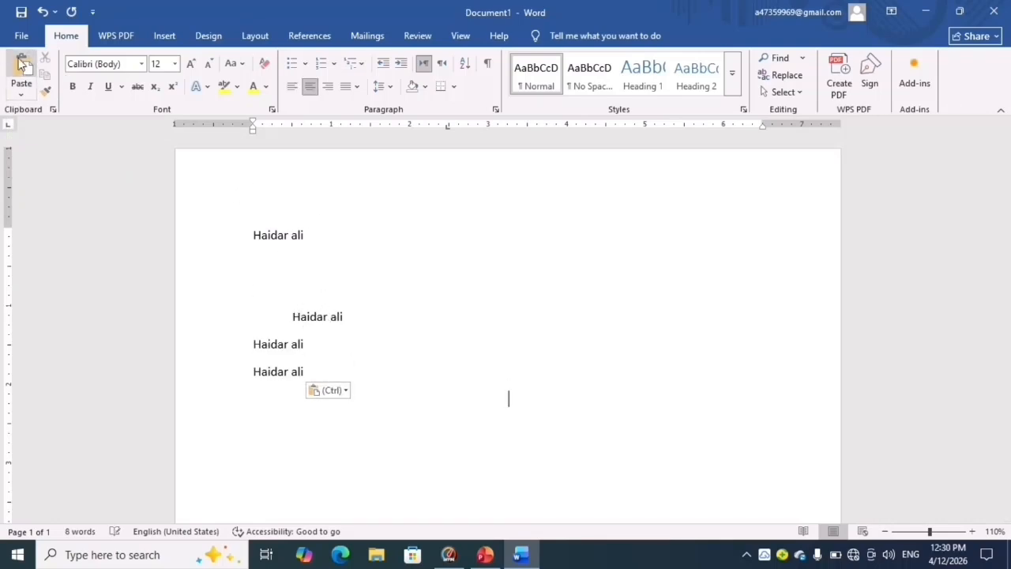
key("Return")
left_click(22, 68)
key("Return")
left_click(22, 68)
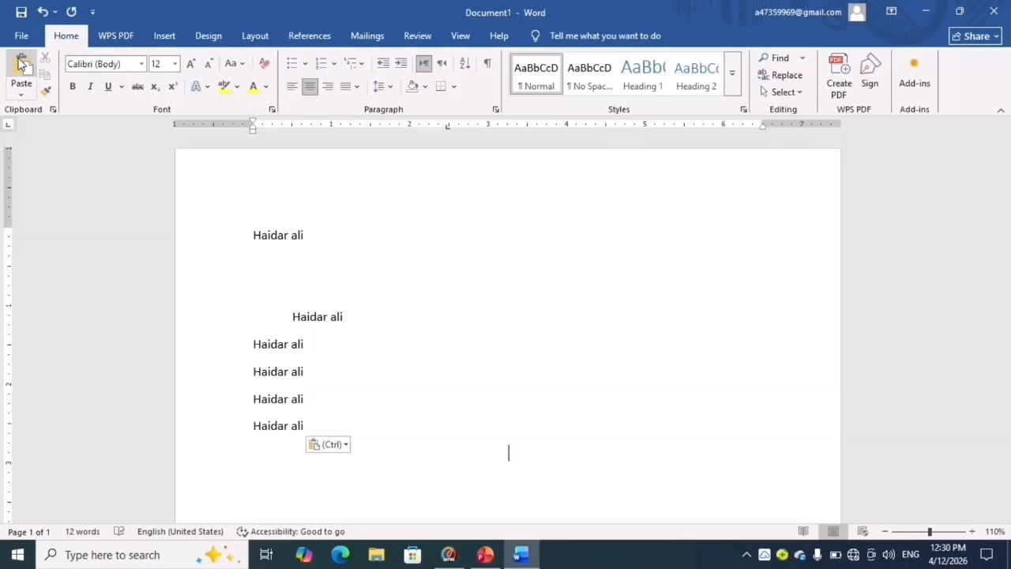
key("ctrl+a")
key("Delete")
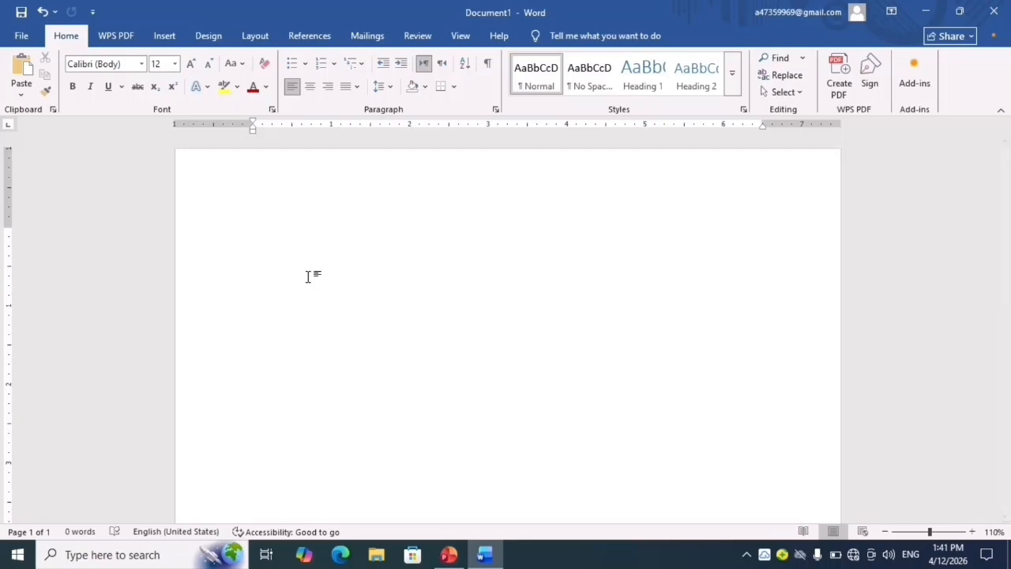
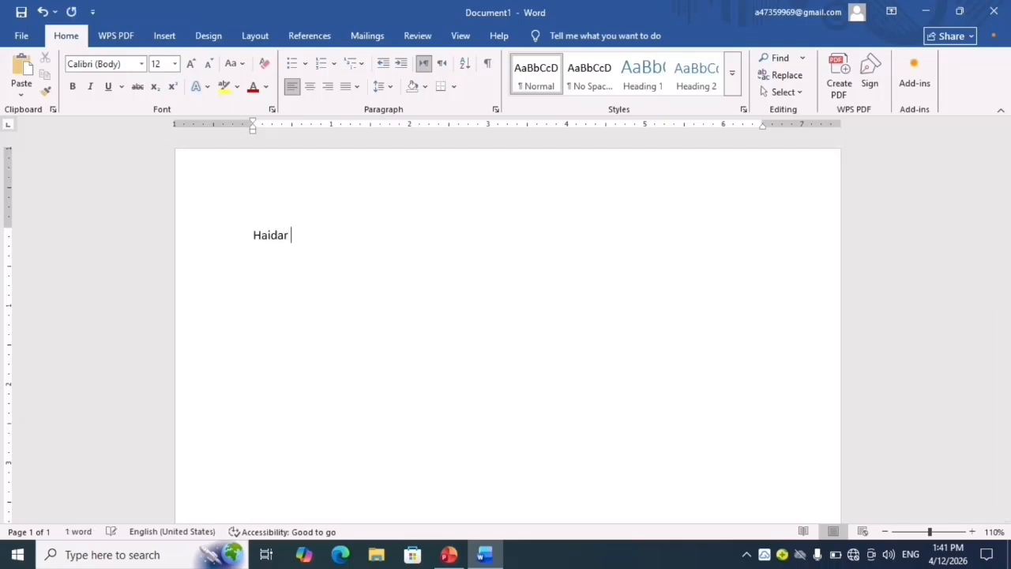
- Enter three people's names on separate lines and format them as a bulleted list with round bullets
key("Return")
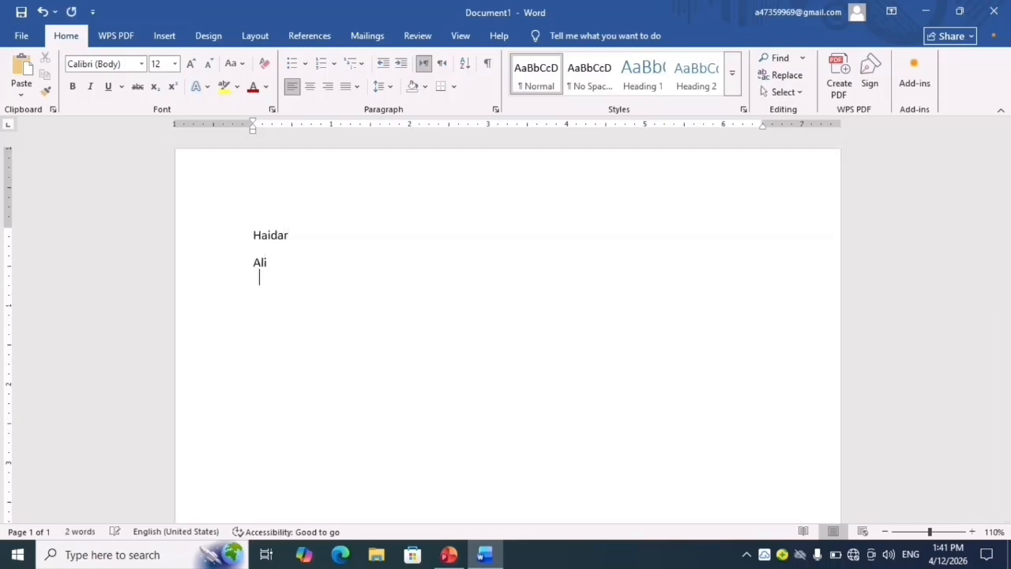
type("Naseem")
key("ctrl+a")
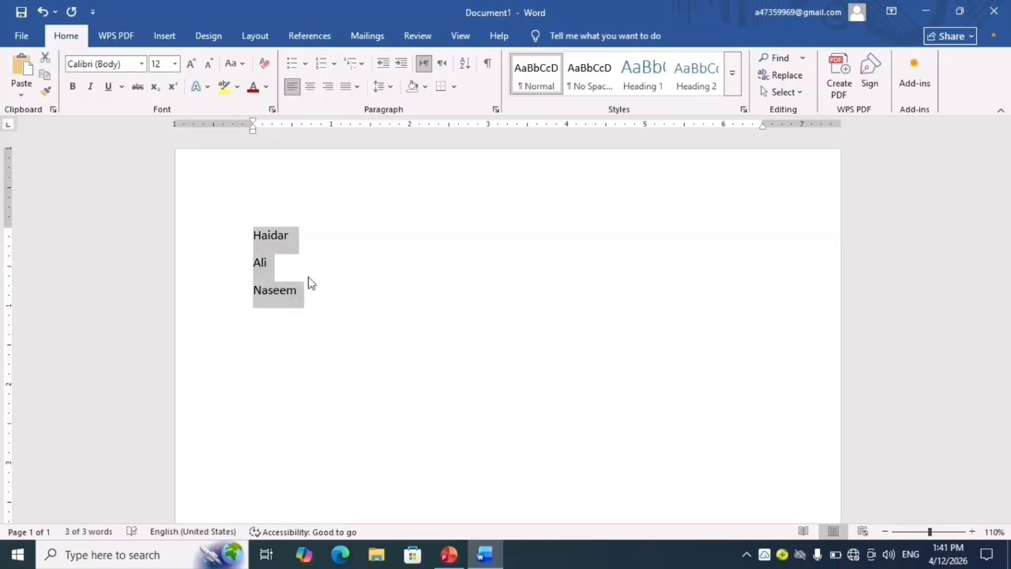
left_click(292, 63)
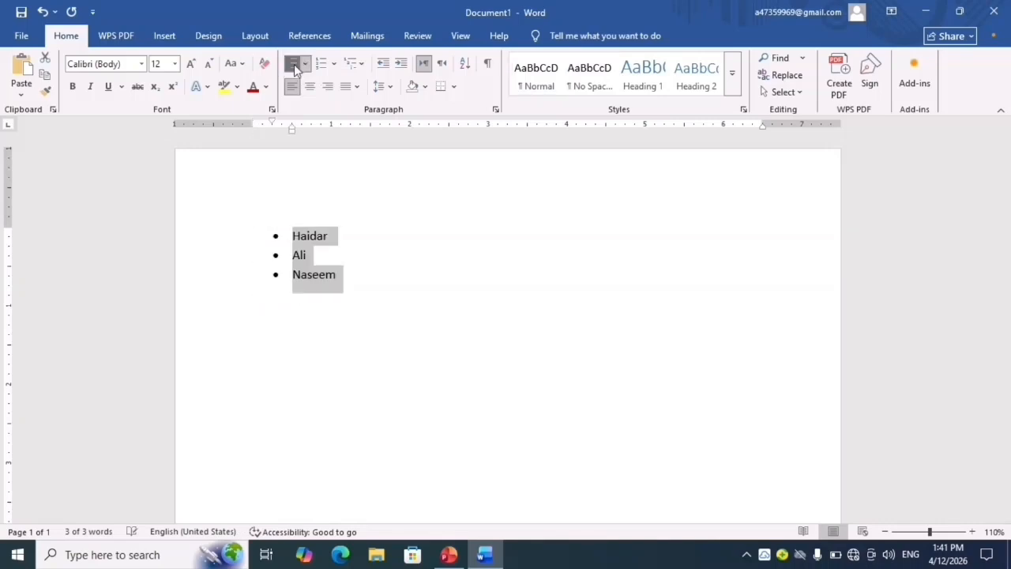
- Define a new bullet for the selected name list using the proportional-to symbol, Symbol character code 181
left_click(306, 64)
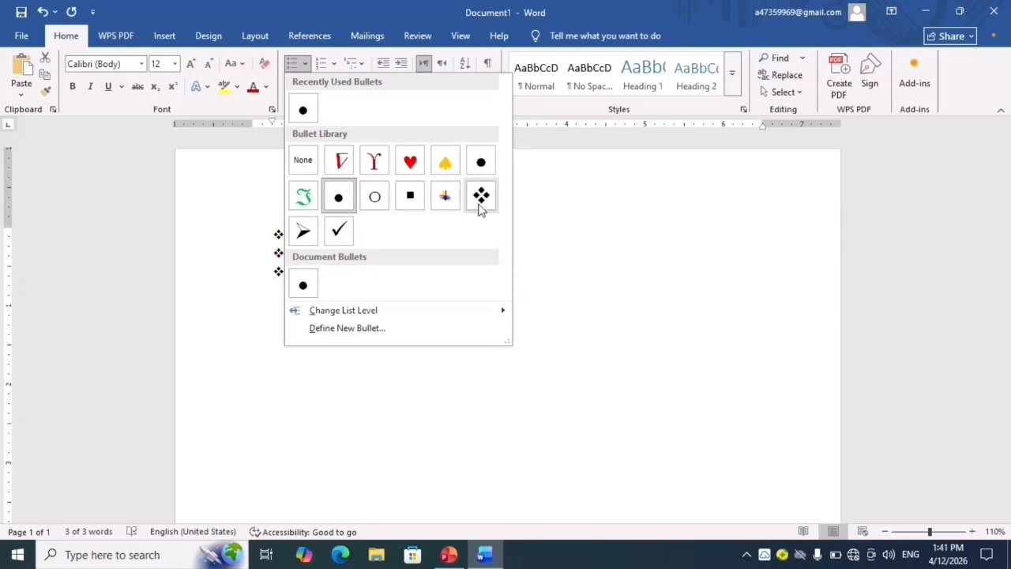
mouse_move(397, 314)
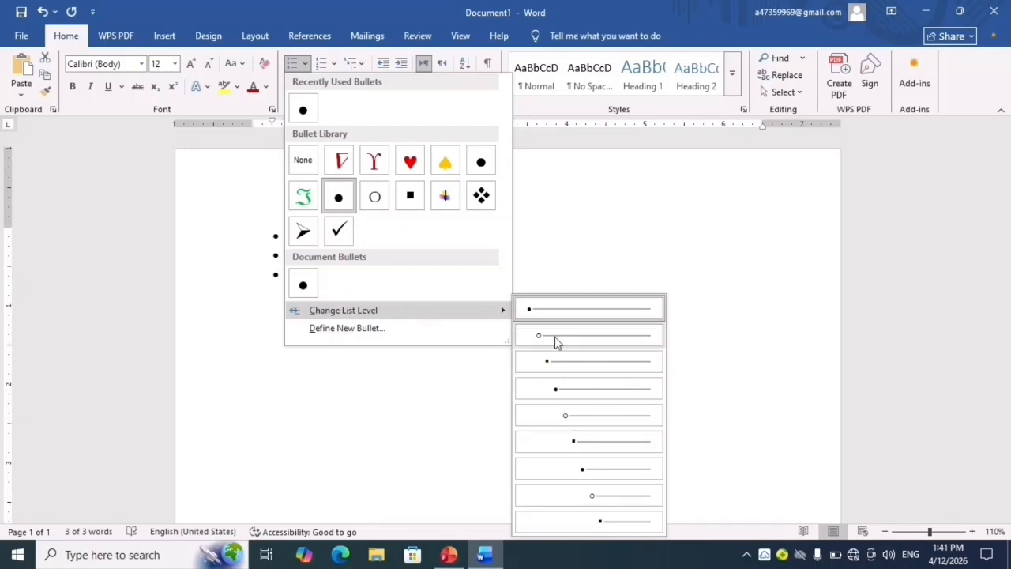
left_click(373, 332)
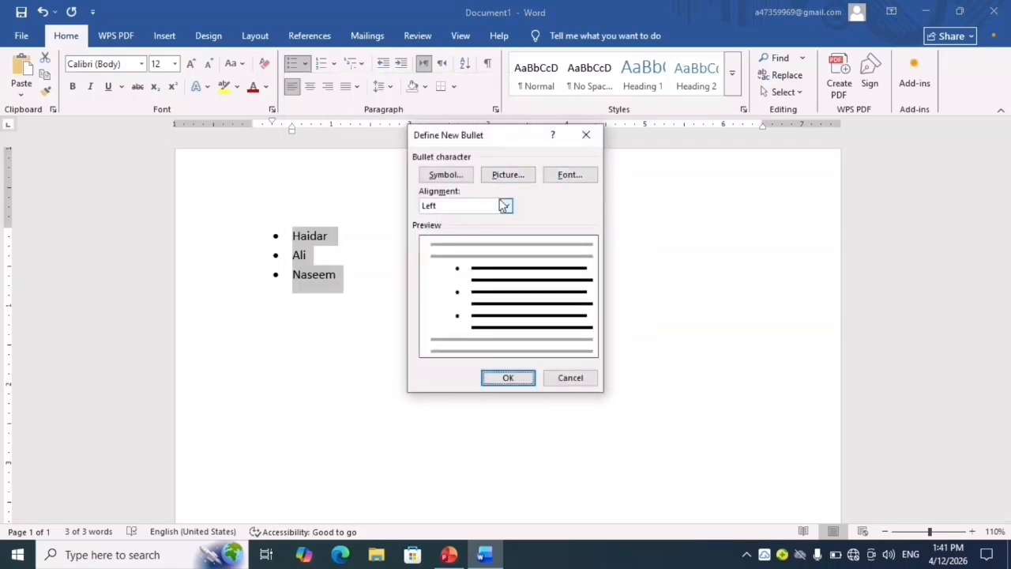
left_click(447, 180)
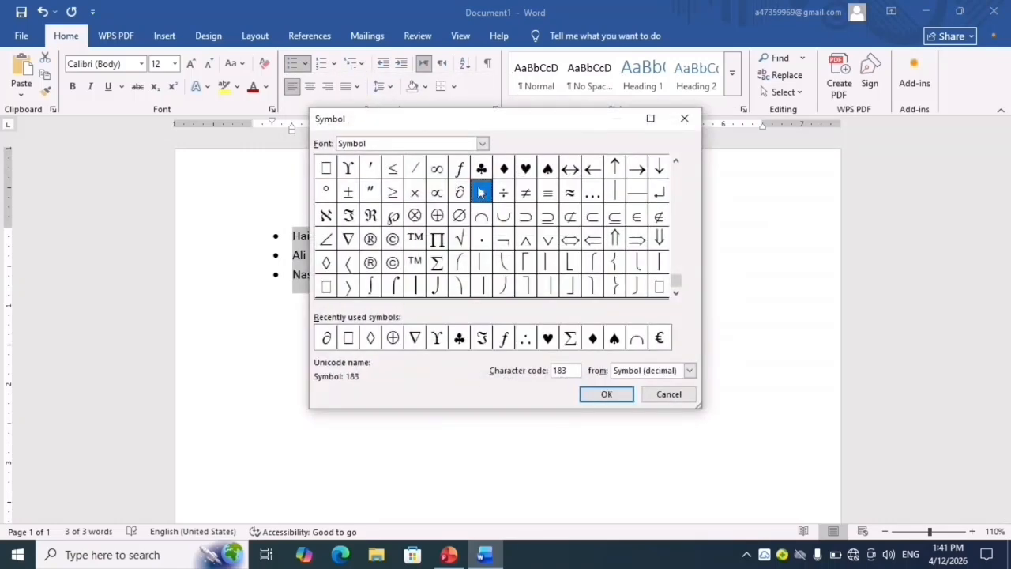
left_click(438, 194)
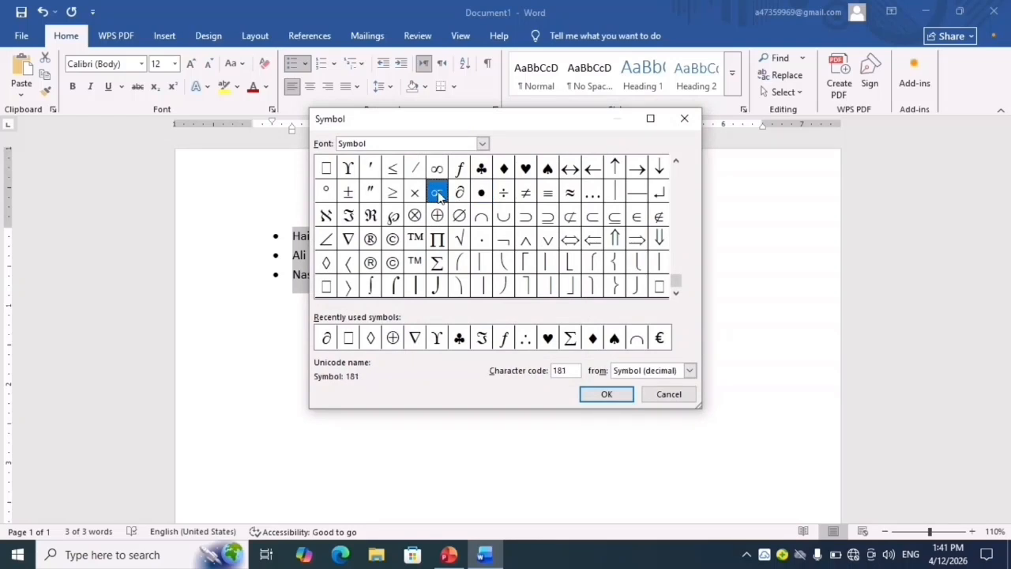
left_click(613, 397)
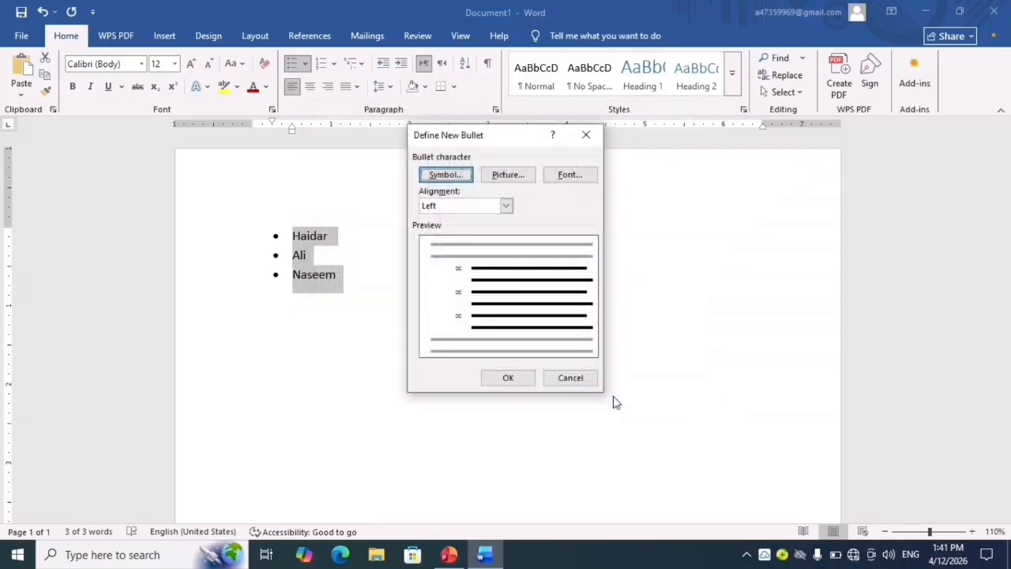
- Format the new bullet's font with green colour and a double underline in dark red
left_click(567, 176)
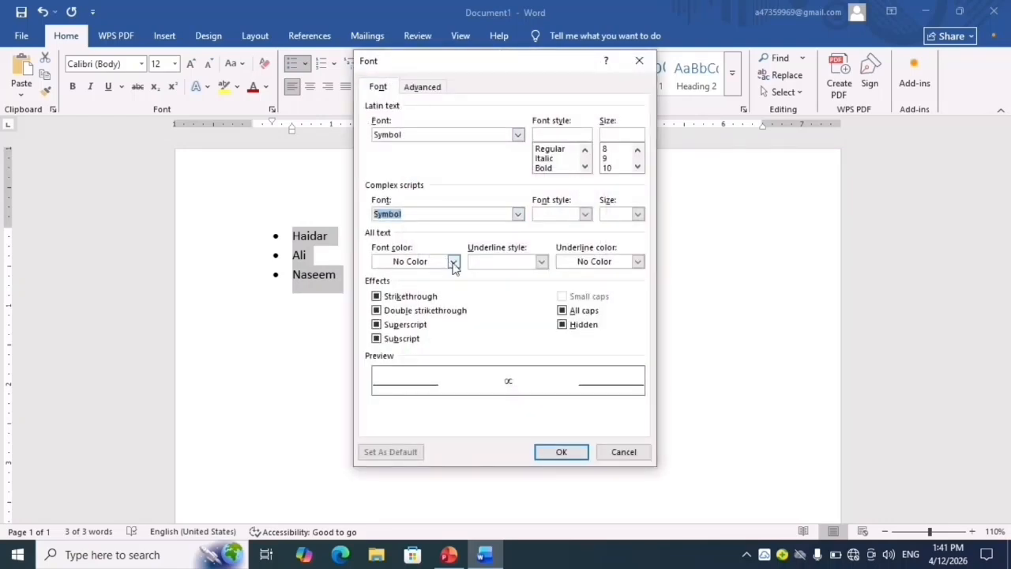
left_click(454, 262)
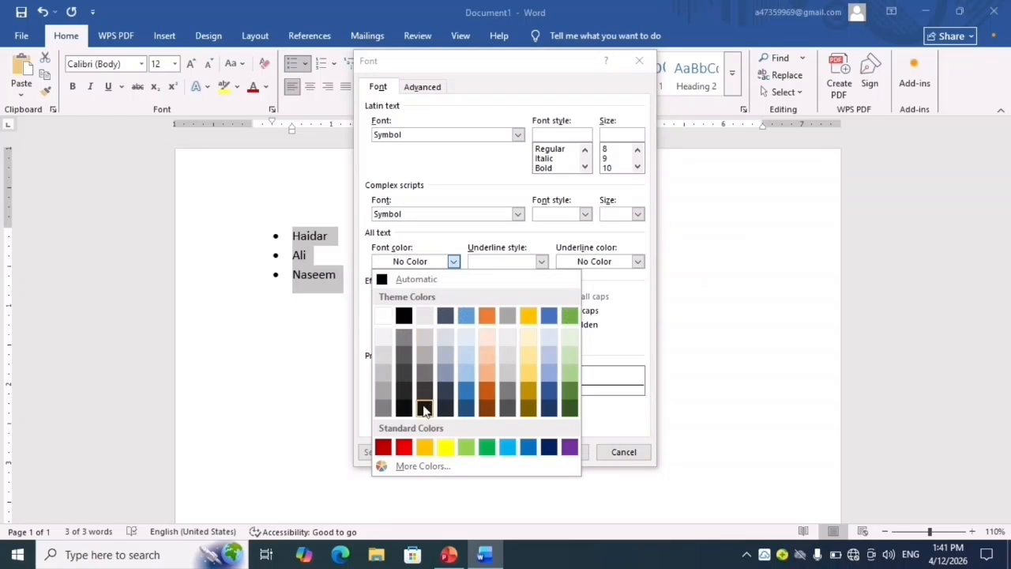
left_click(485, 447)
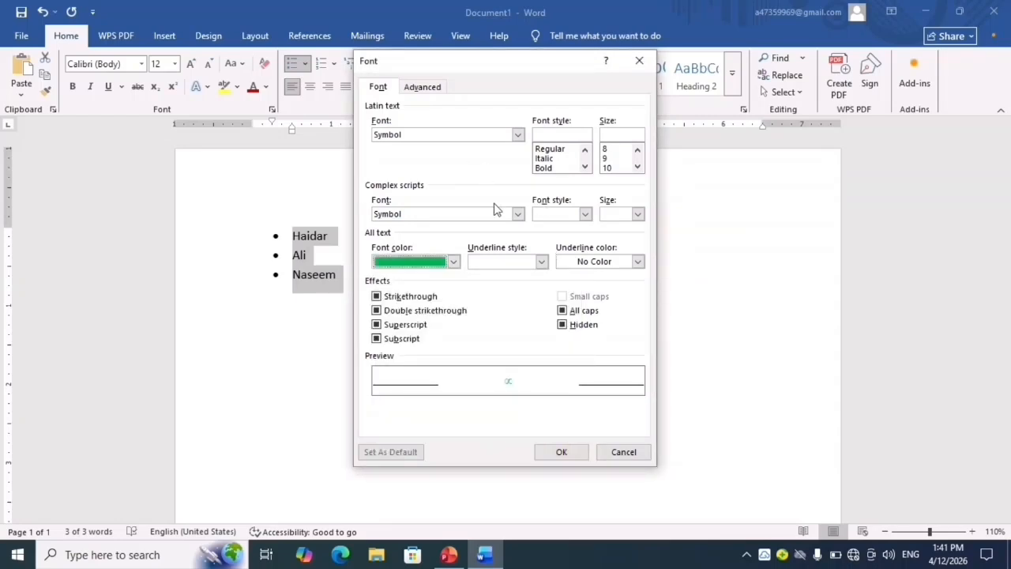
left_click(542, 261)
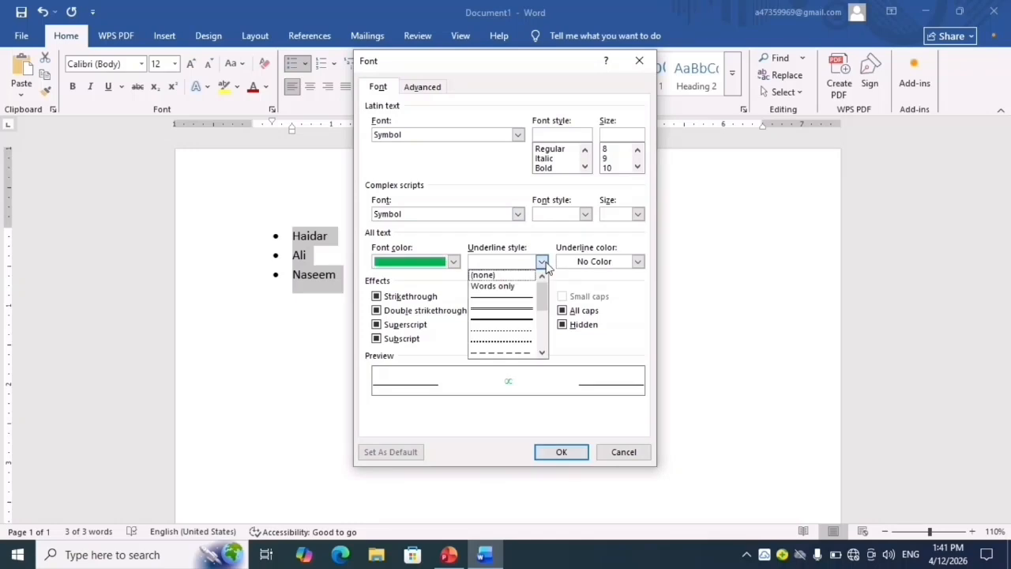
left_click(517, 309)
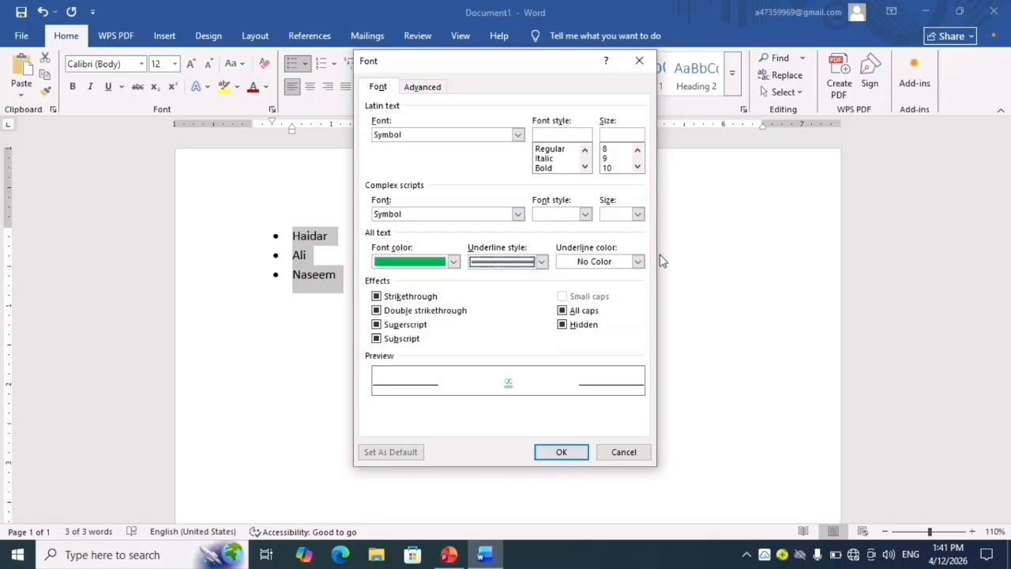
left_click(638, 261)
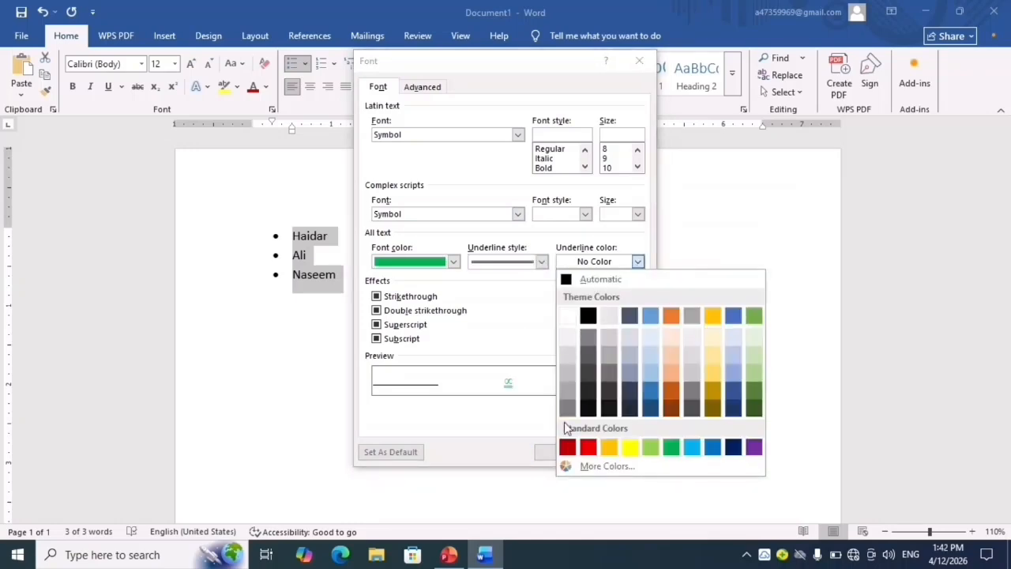
left_click(567, 448)
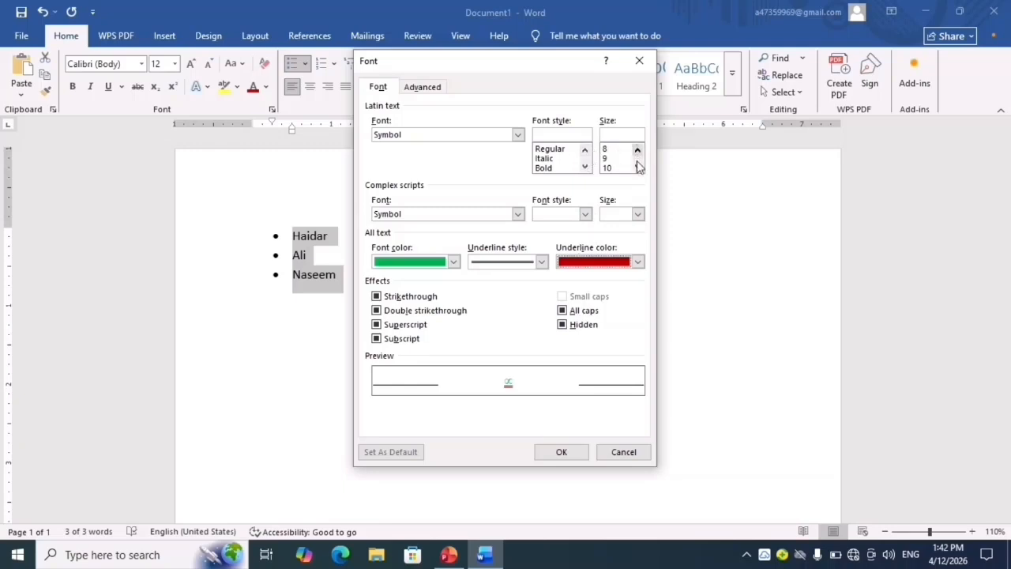
- Set the bullet's font to size 10 and bold, and apply the new bullet to the list
left_click(610, 169)
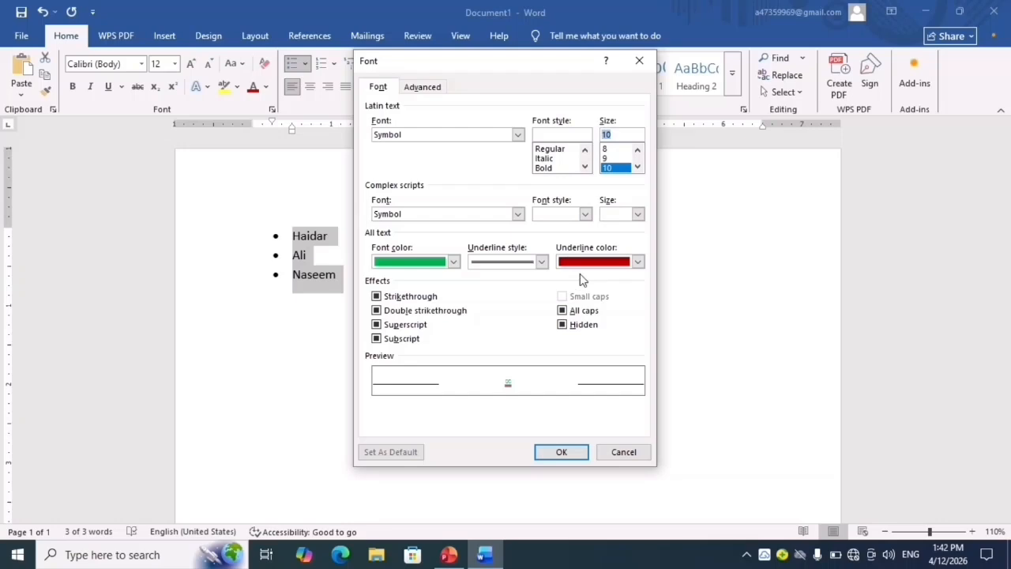
left_click(544, 168)
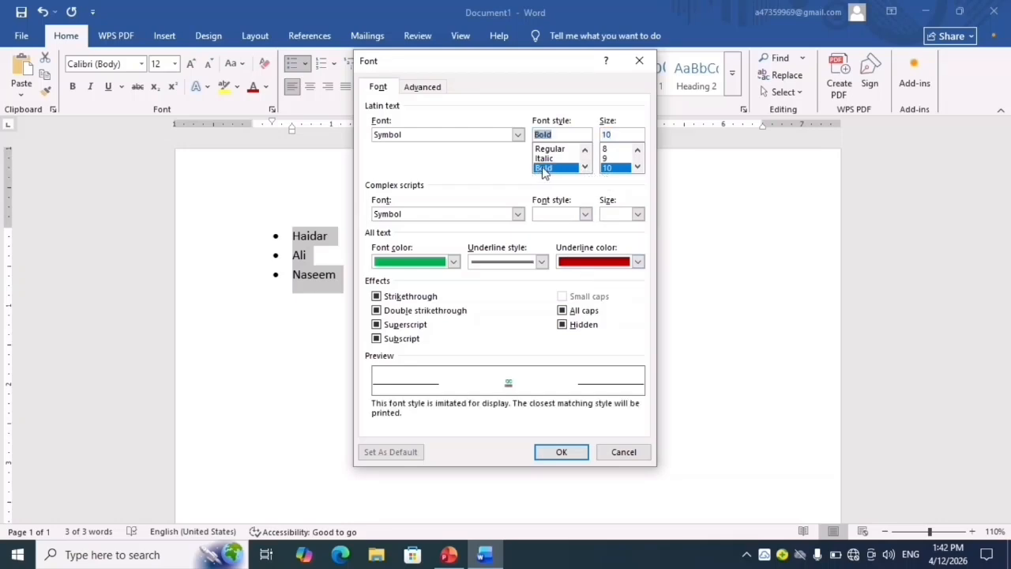
left_click(562, 453)
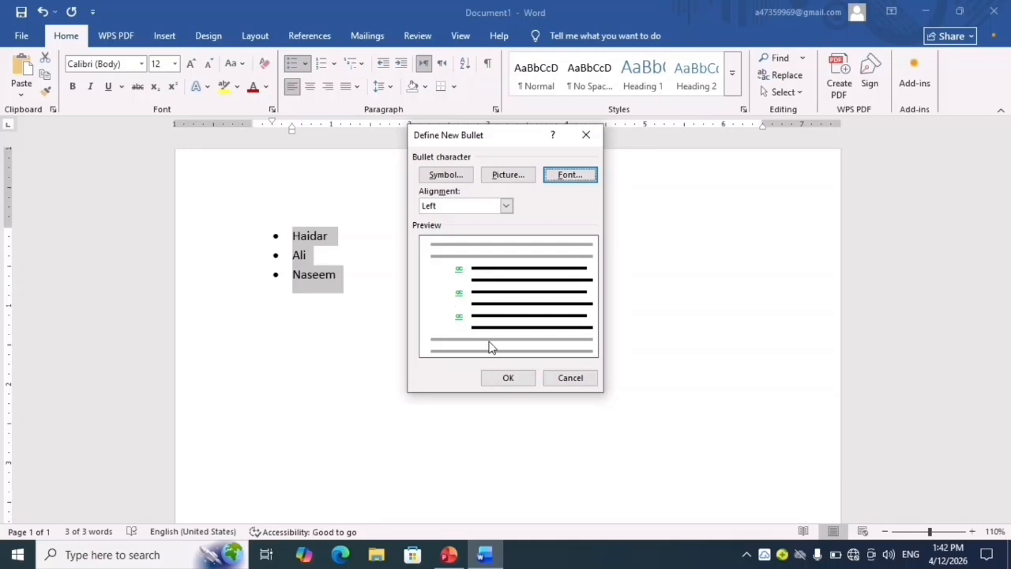
left_click(508, 378)
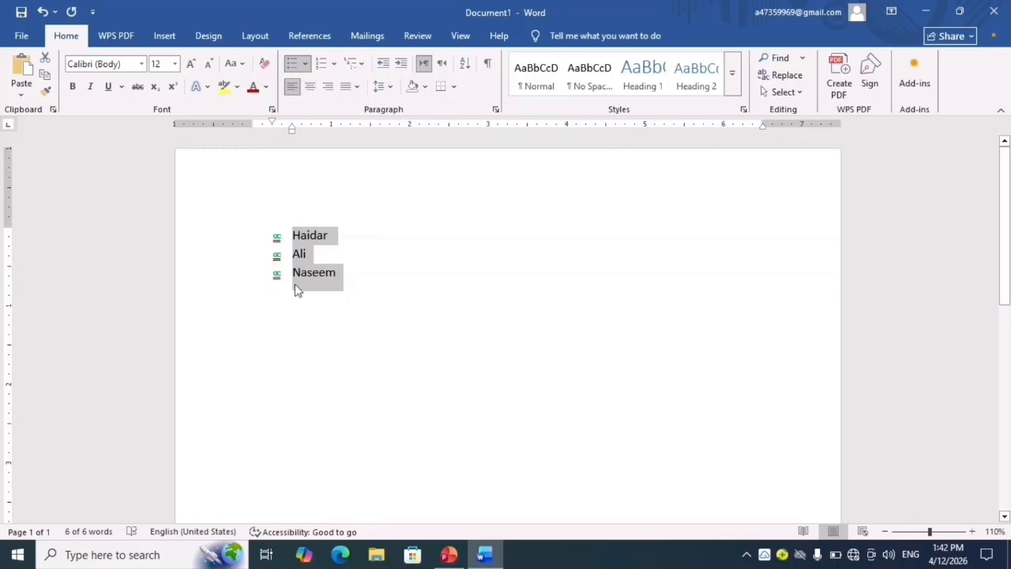
- Undo the custom bullet on the name list and delete the list from the page
key("ctrl+z")
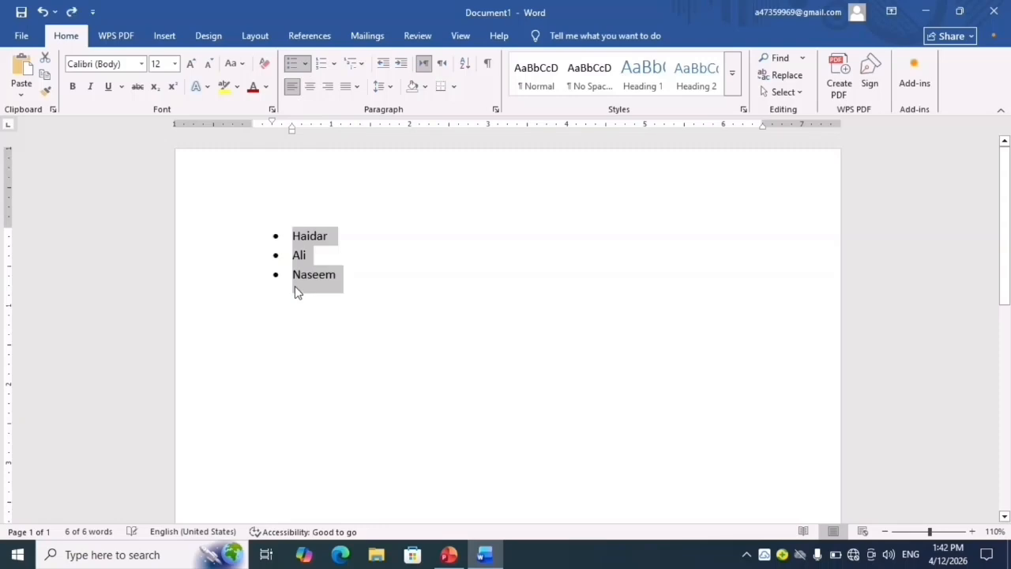
key("ctrl+z")
key("Delete")
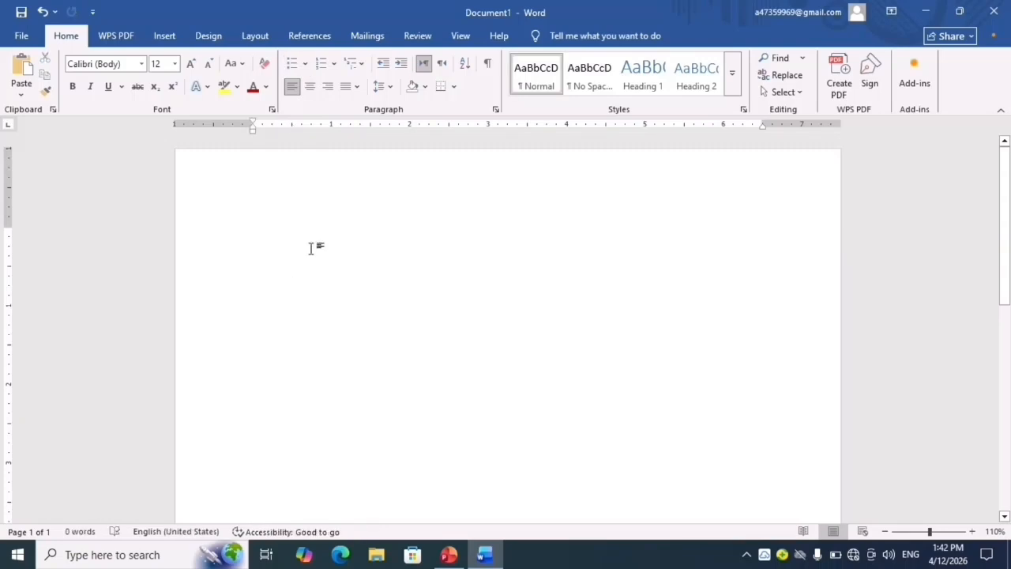
- Enter "English course", "Basic" and "Advance" on three separate lines
type("Engl")
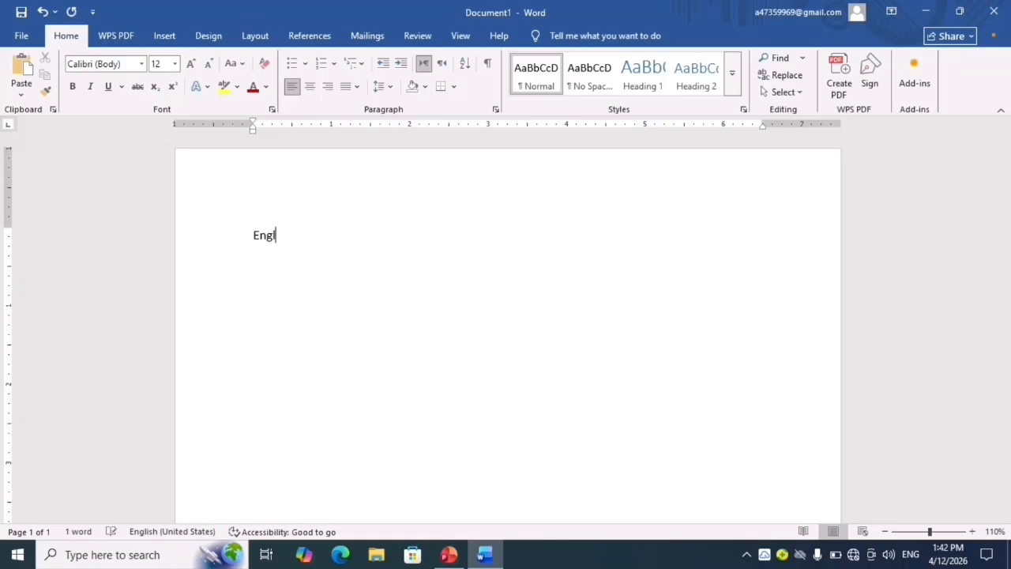
type("ish cou")
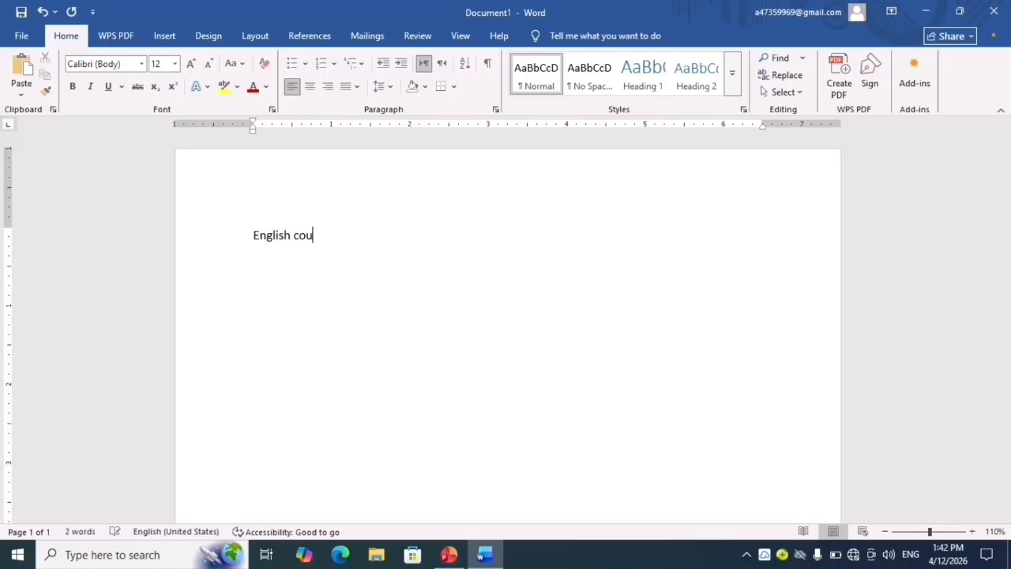
type("rse")
type("asic")
key("Return")
type("Advance")
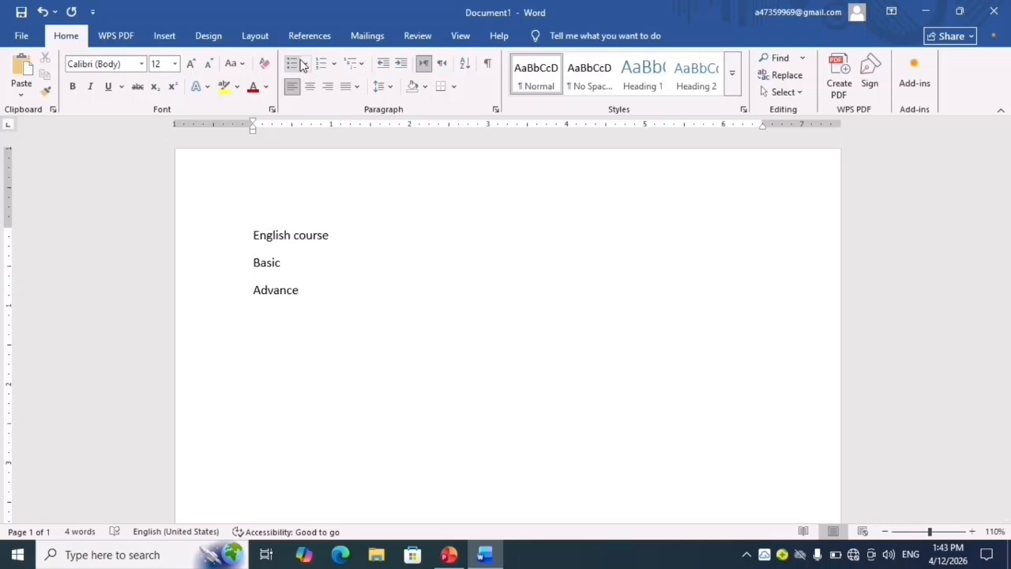
- Format all three course lines as a bulleted list with the library's large black round bullet
left_click(302, 63)
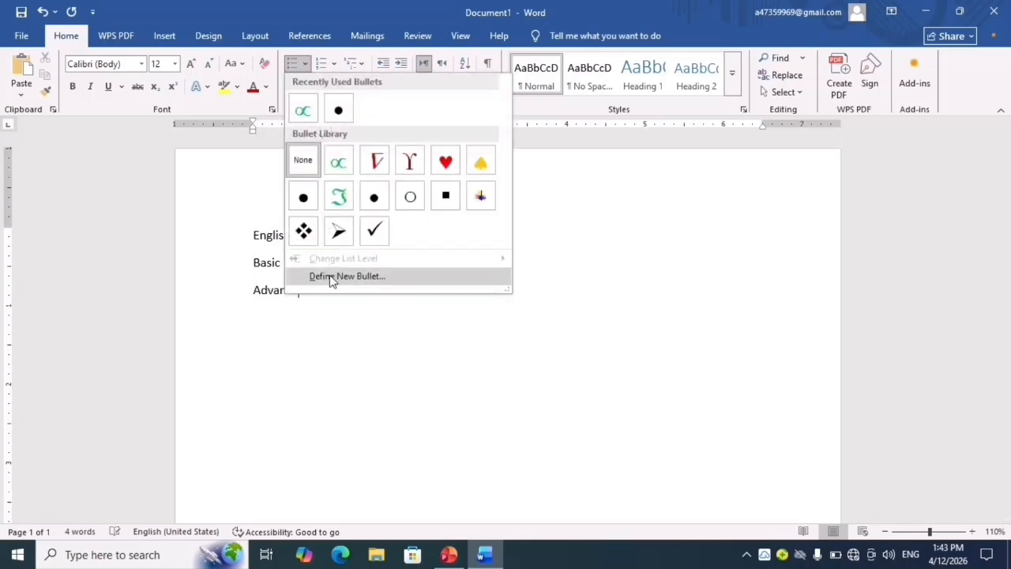
left_click(237, 237)
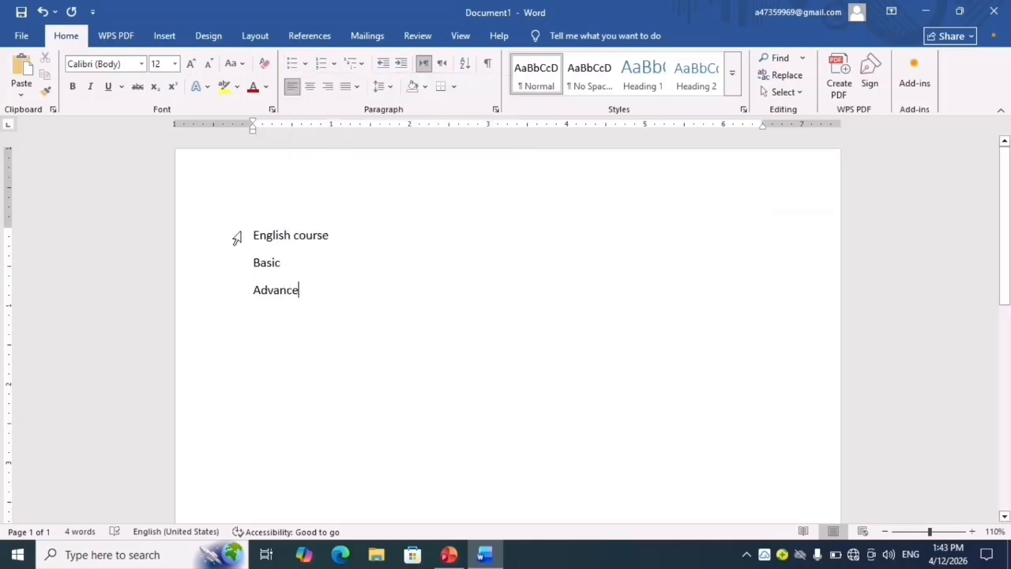
triple_click(237, 237)
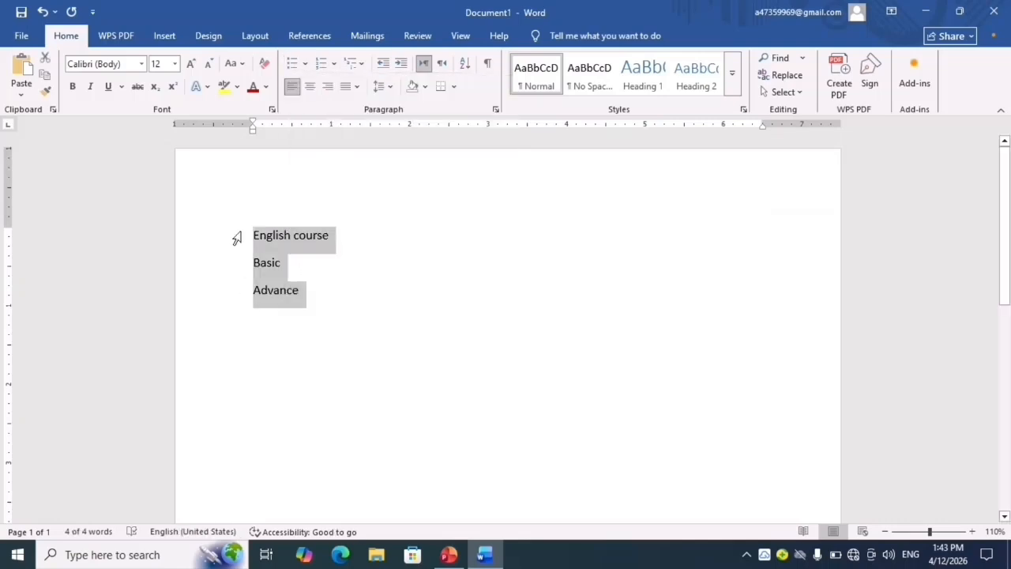
left_click(308, 65)
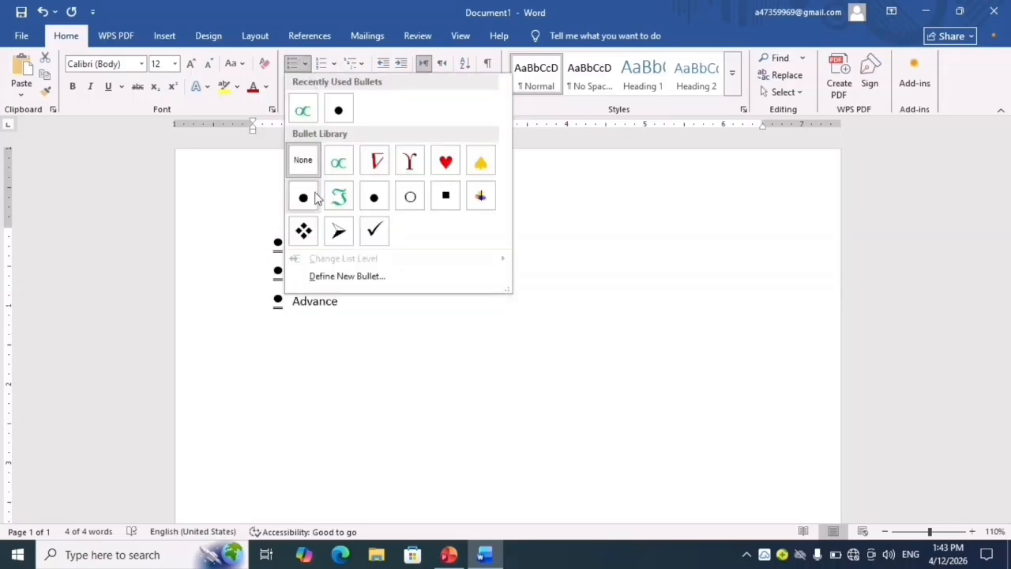
left_click(314, 197)
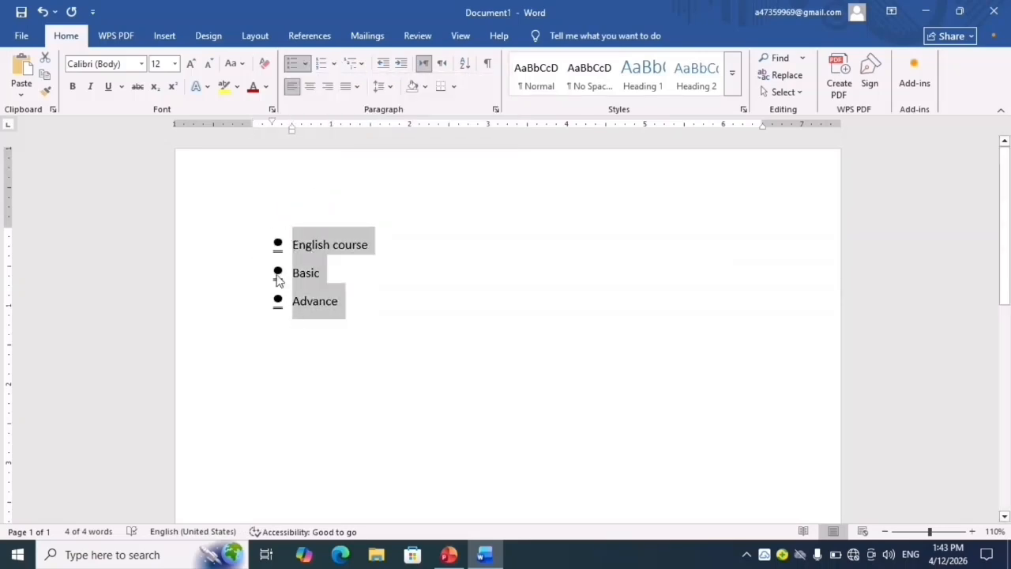
- Change the list level of the "Basic" and "Advance" items to Level 3 beneath "English course"
left_click(287, 279)
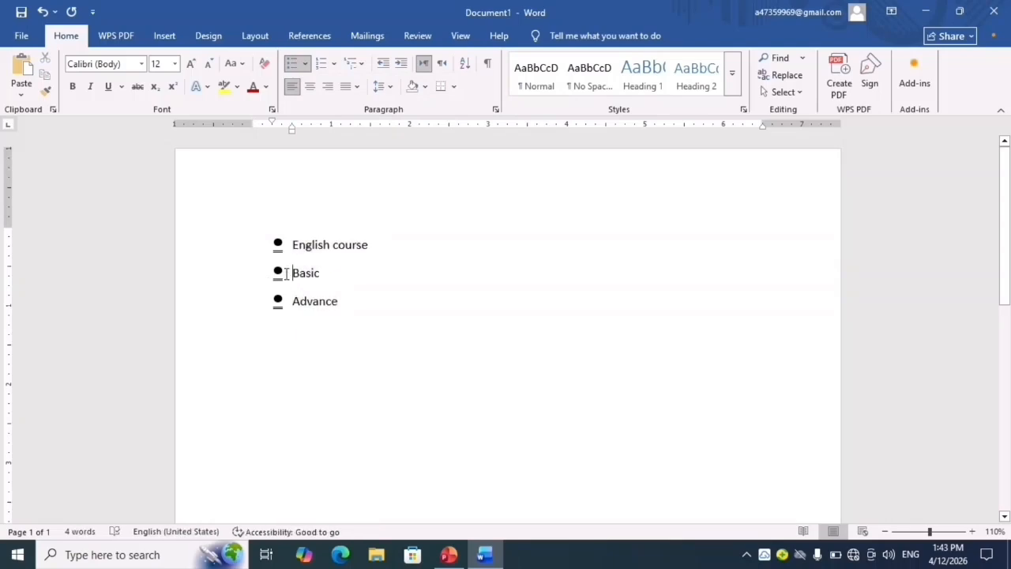
key("shift+Down")
key("shift+Down")
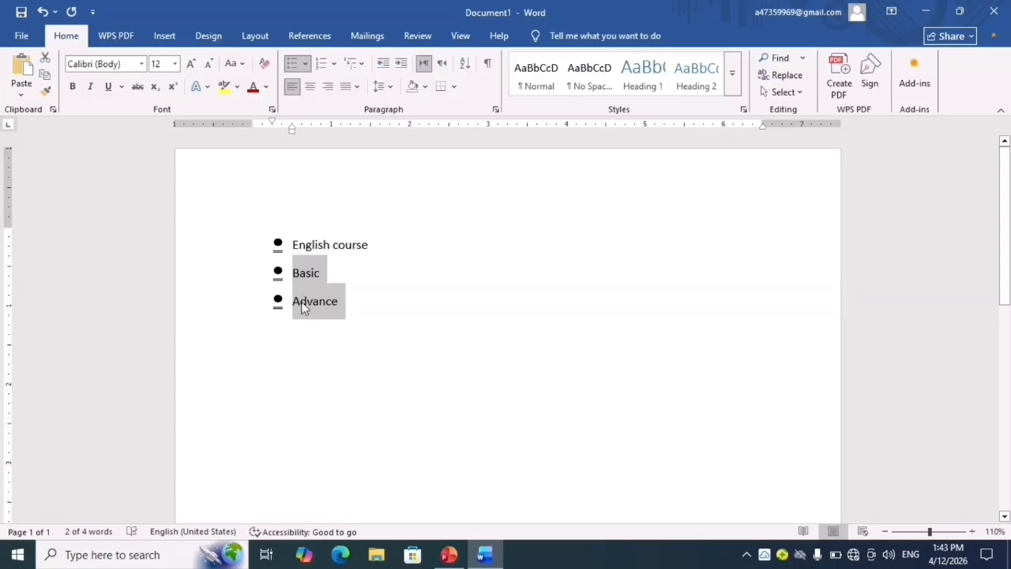
left_click(307, 63)
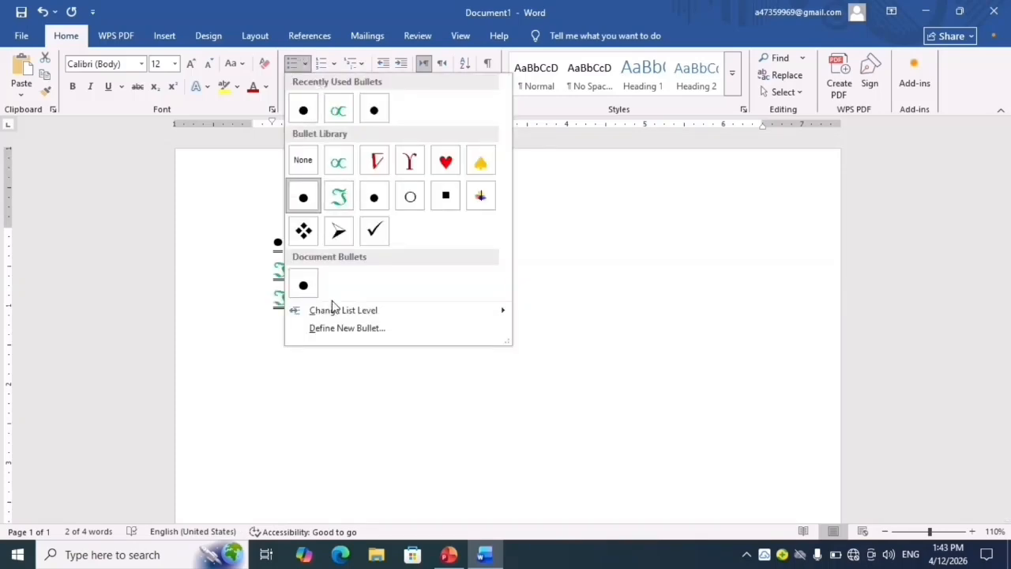
mouse_move(341, 313)
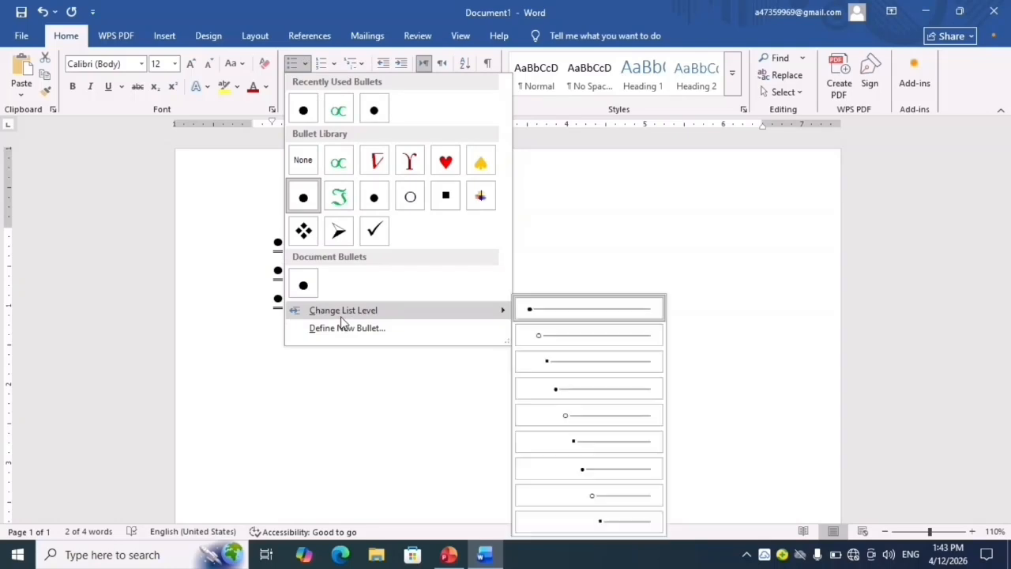
left_click(574, 362)
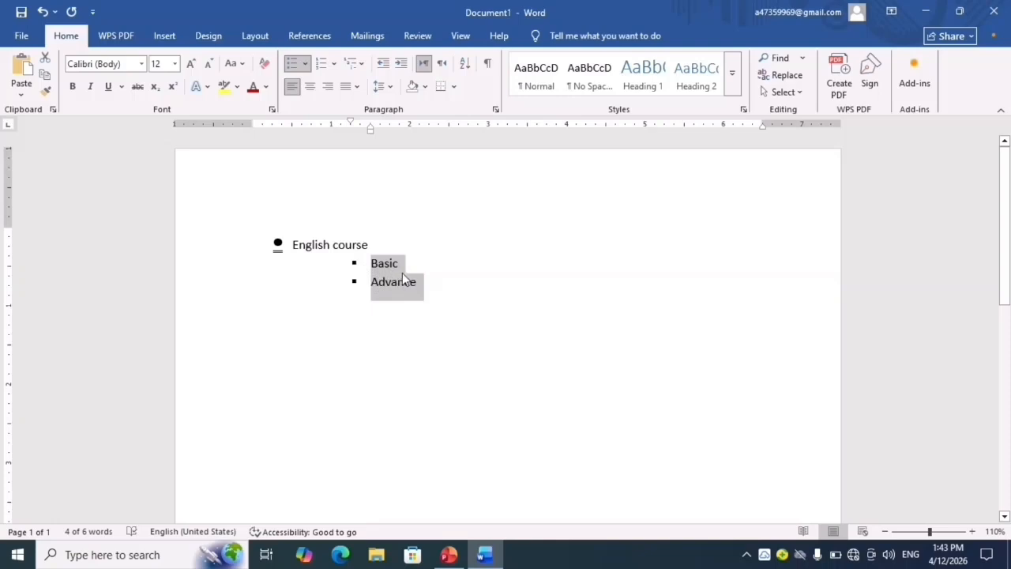
- Delete everything on the page and look through the available numbering formats
key("ctrl+a")
key("Delete")
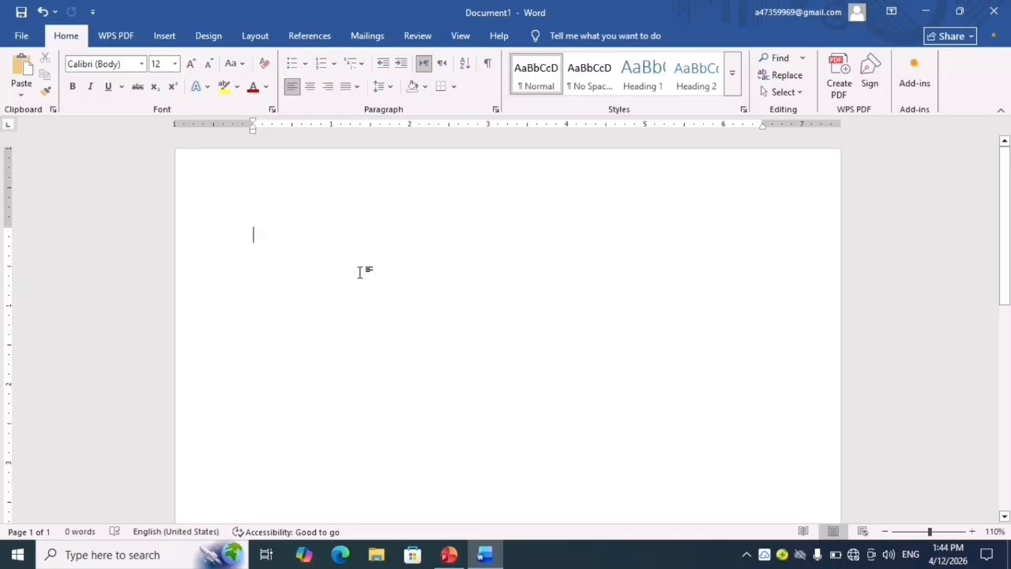
left_click(333, 67)
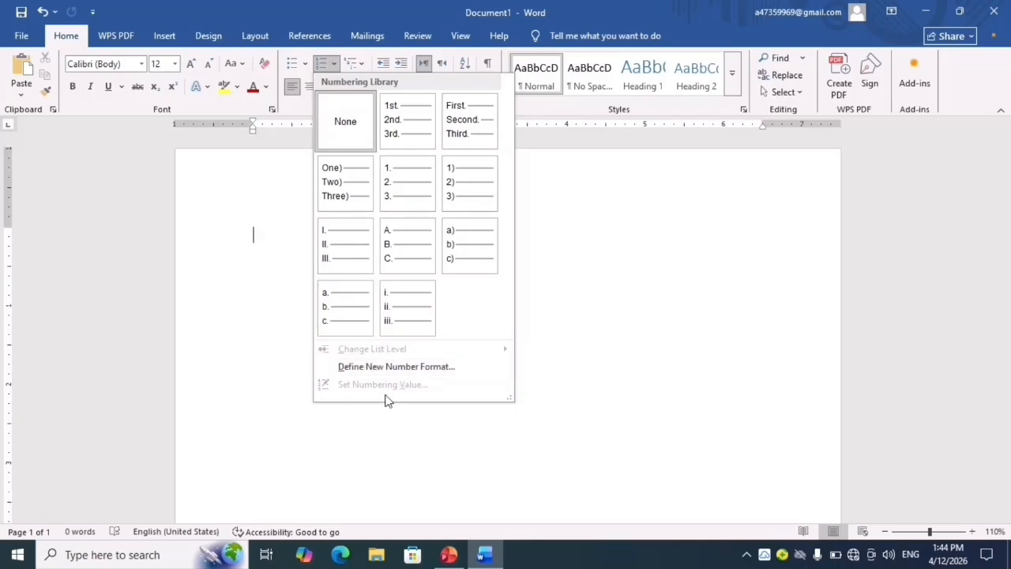
left_click(601, 309)
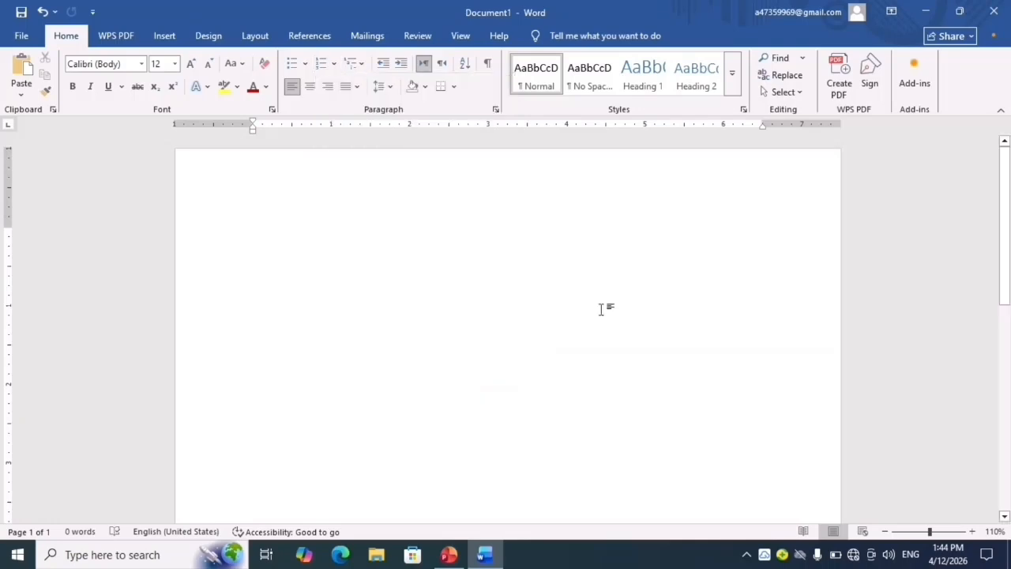
- Enter "Computer course", "Basic" and "Adavance" on three separate lines
type("C")
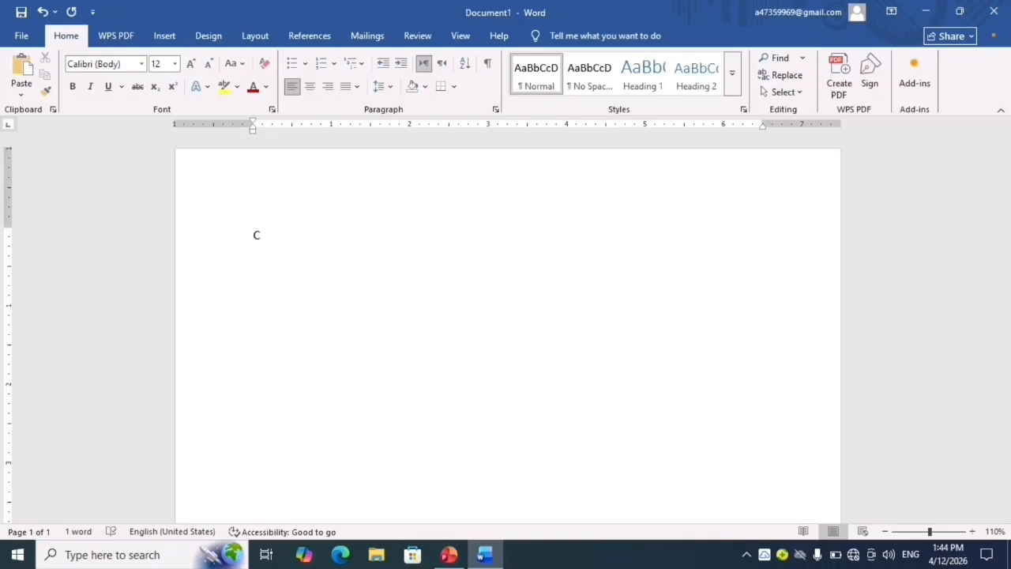
type("ouu")
type("omputer")
type(" course")
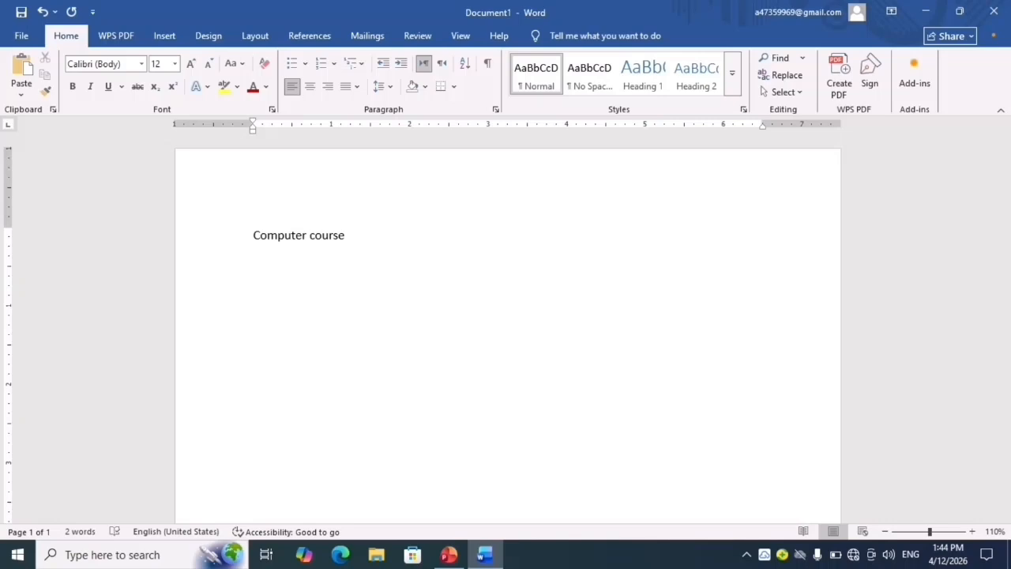
type("Basic")
key("Return")
type("Asd")
key("BackSpace")
type("davance")
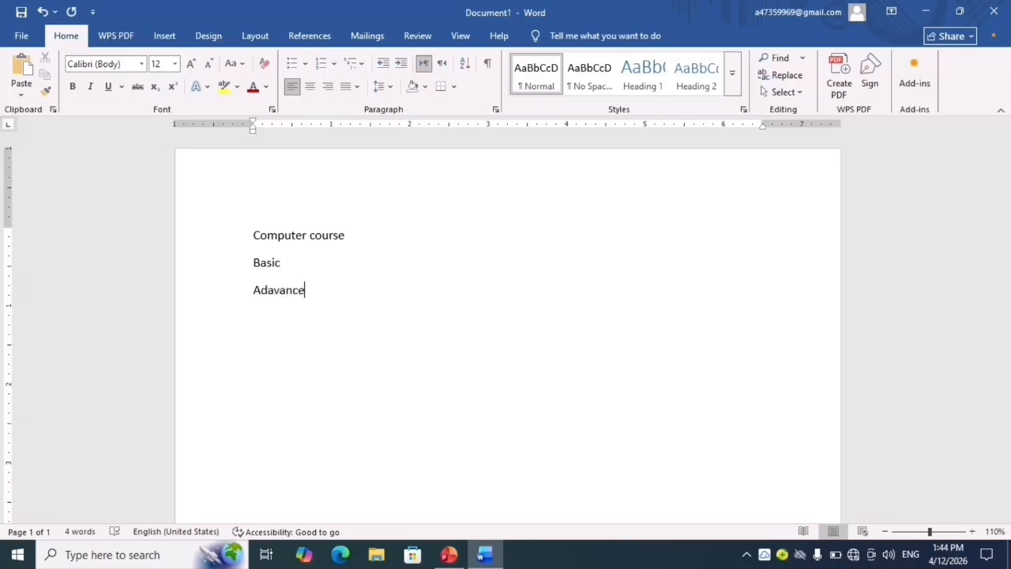
- Run the spelling check and replace the misspelled "Adavance" with the suggestion "Advance"
key("F7")
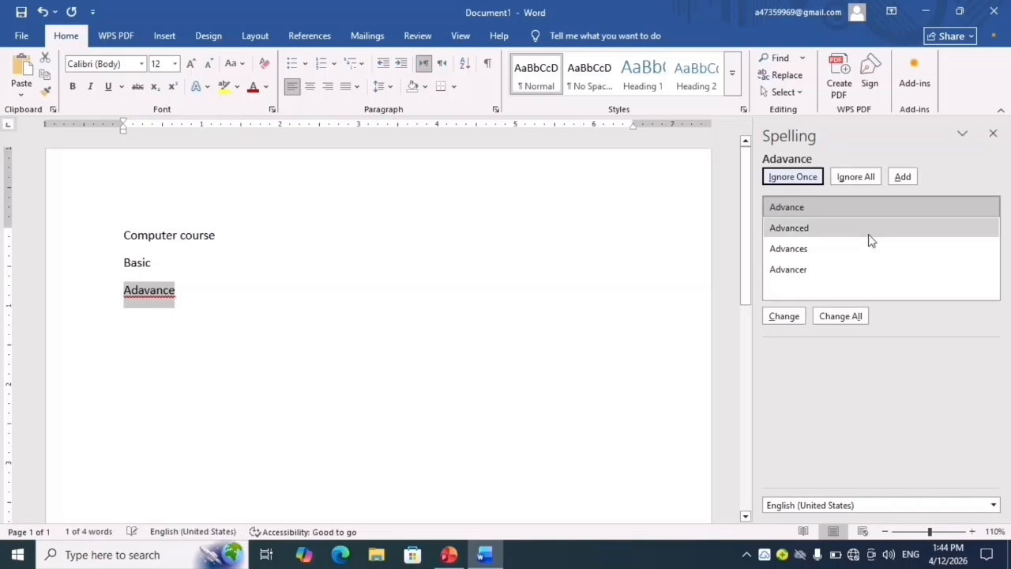
left_click(840, 215)
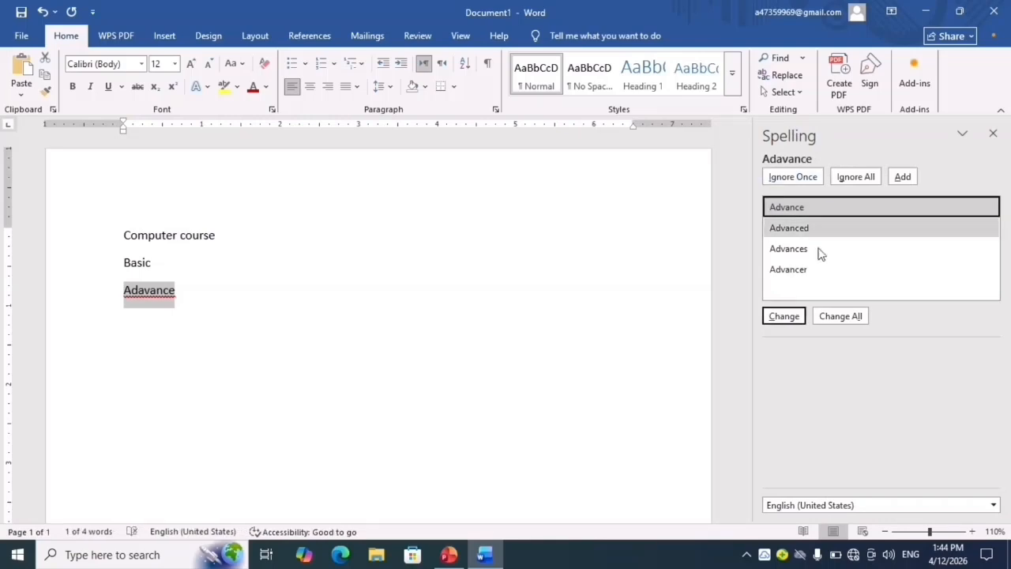
left_click(795, 317)
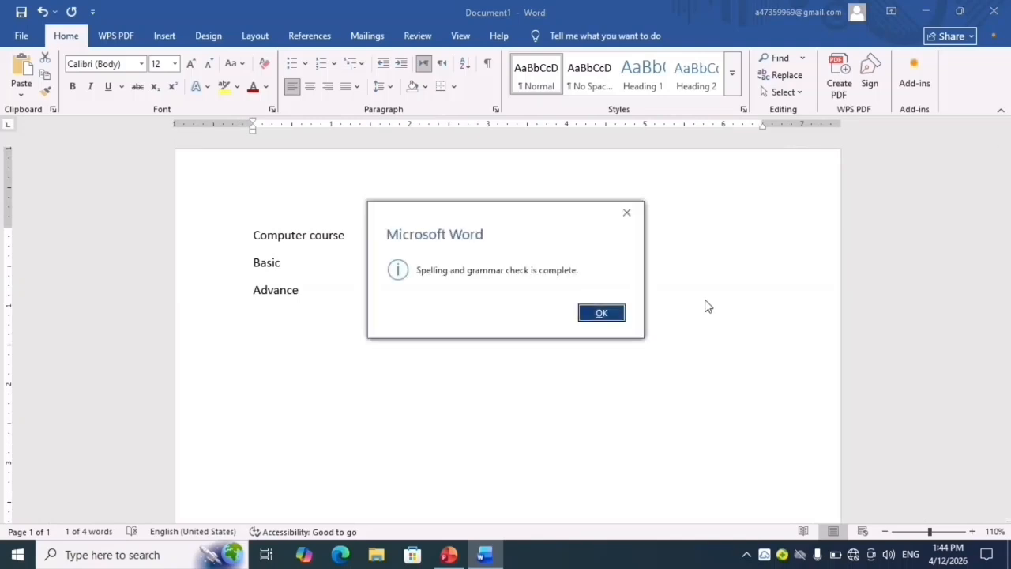
left_click(628, 219)
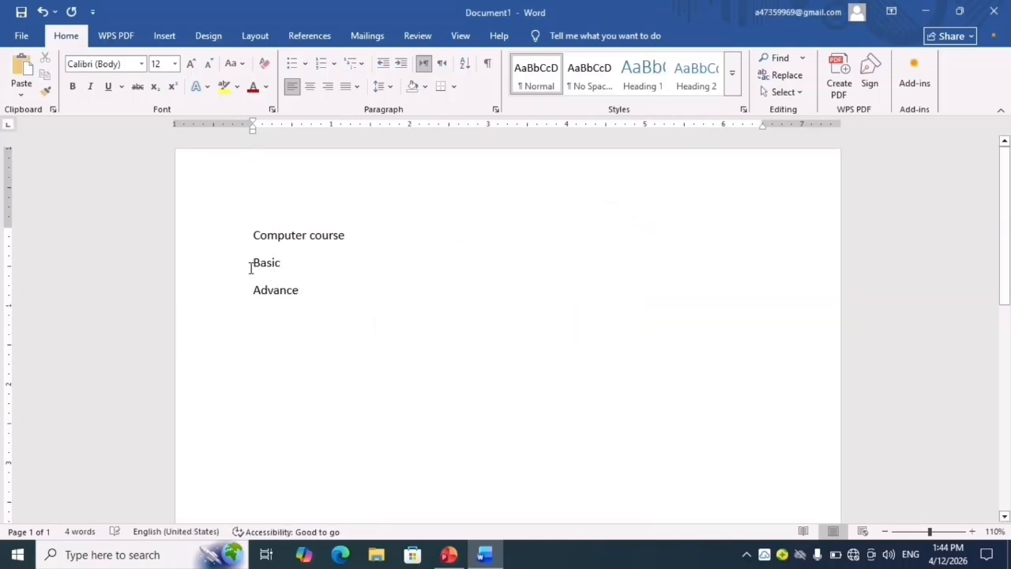
- Format all three lines as a numbered list with the library's "1. 2. 3." format
left_click(250, 233)
key("ctrl+a")
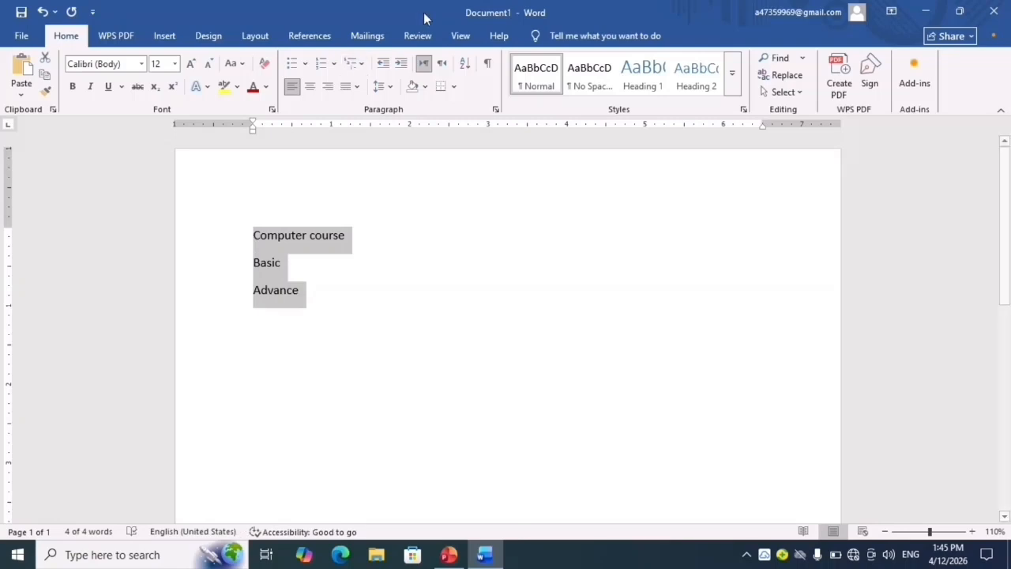
left_click(332, 69)
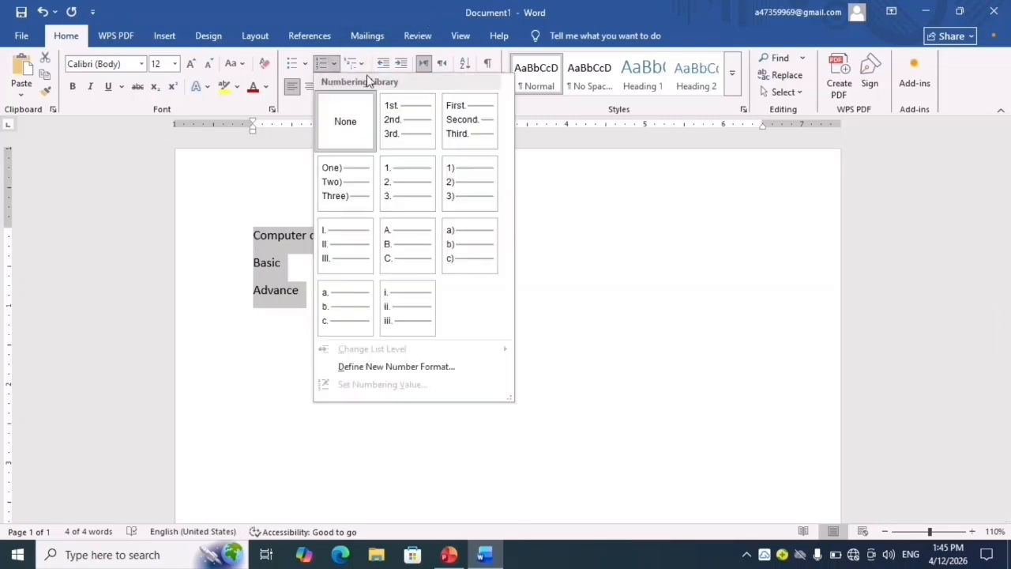
left_click(392, 195)
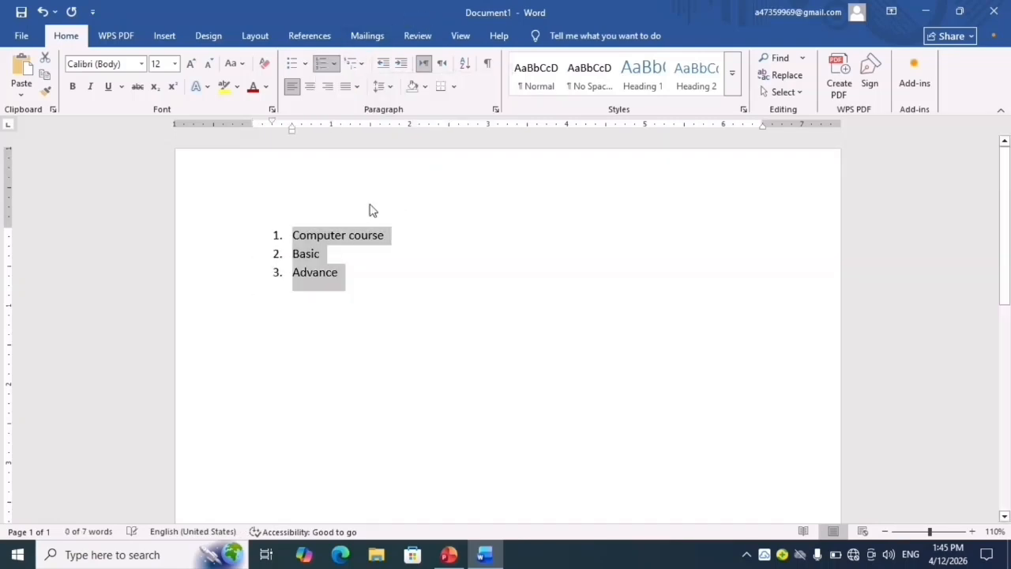
- Try list Level 2 on the "Basic" and "Advance" items beneath "Computer course", and undo the level change
left_click(286, 258)
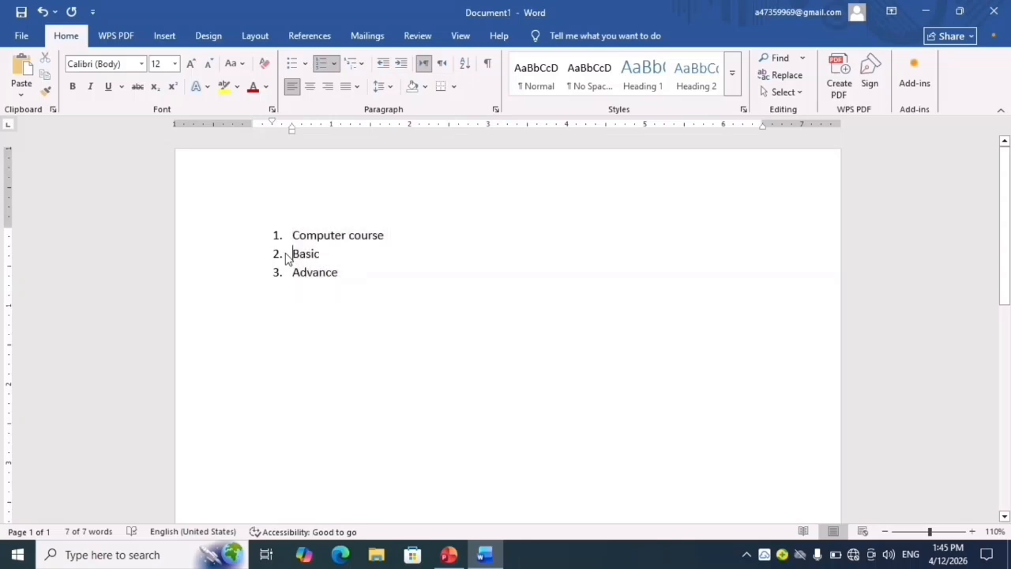
key("shift+Down")
key("shift+Down")
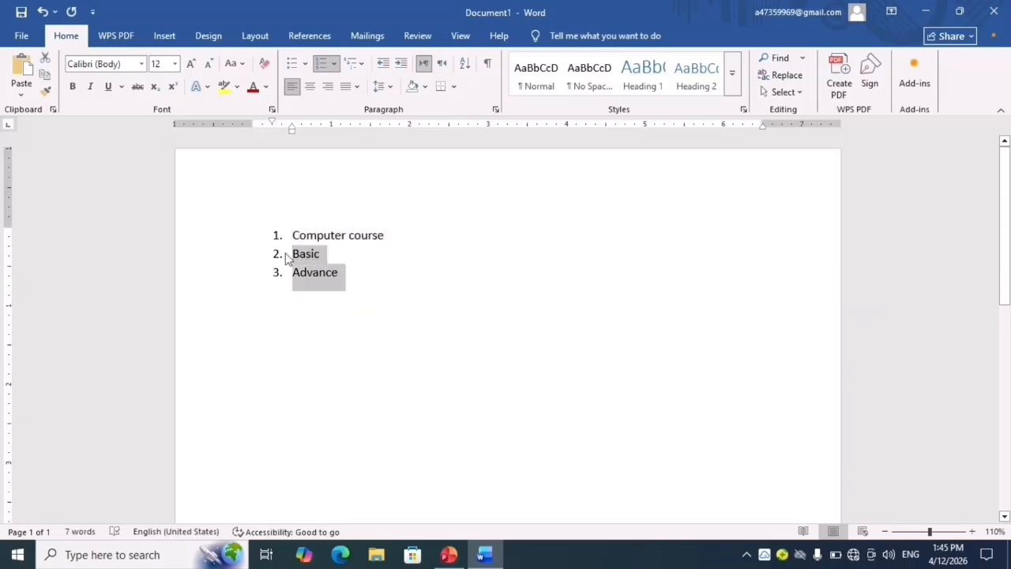
left_click(333, 64)
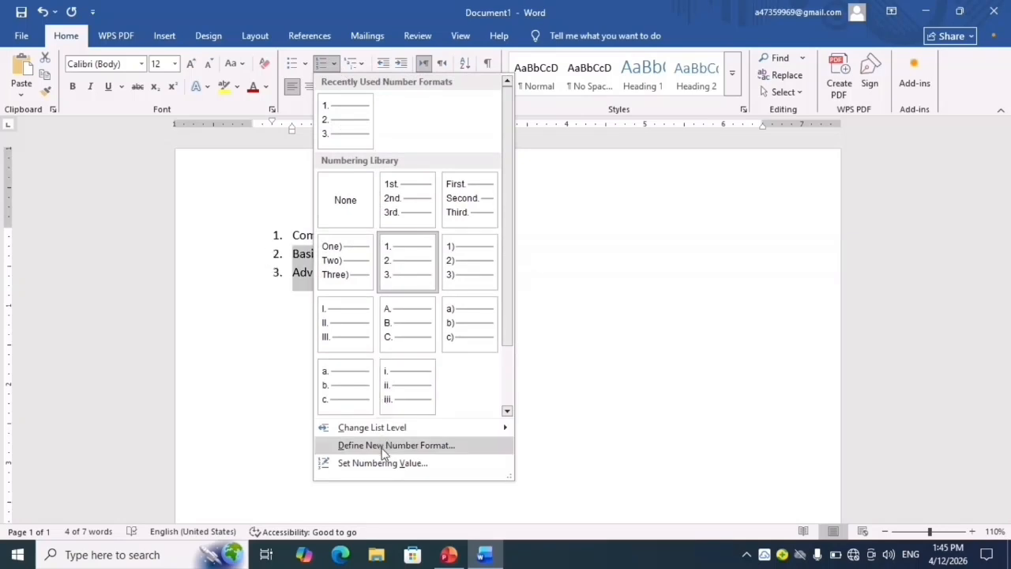
mouse_move(389, 432)
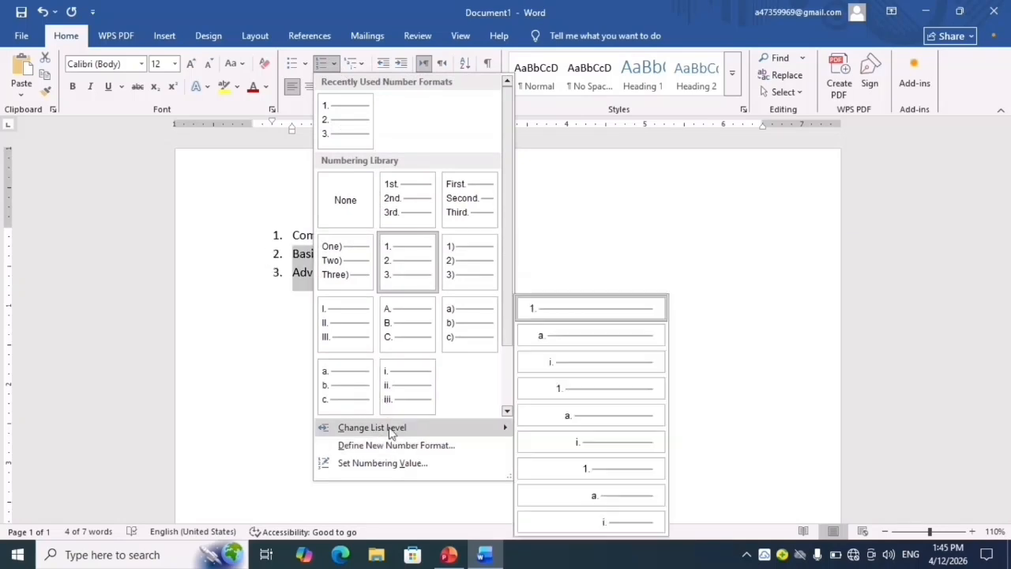
left_click(585, 345)
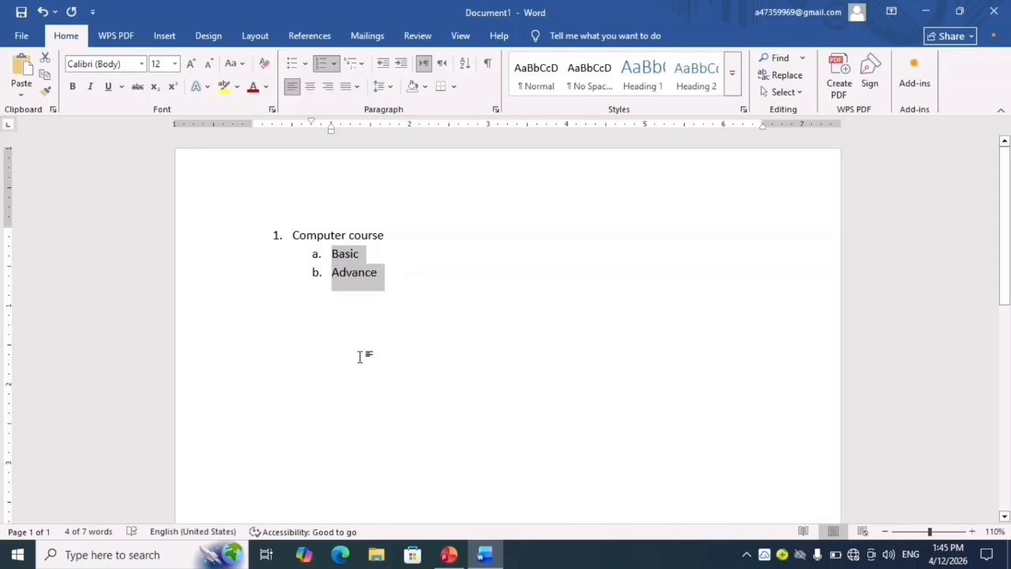
key("ctrl+z")
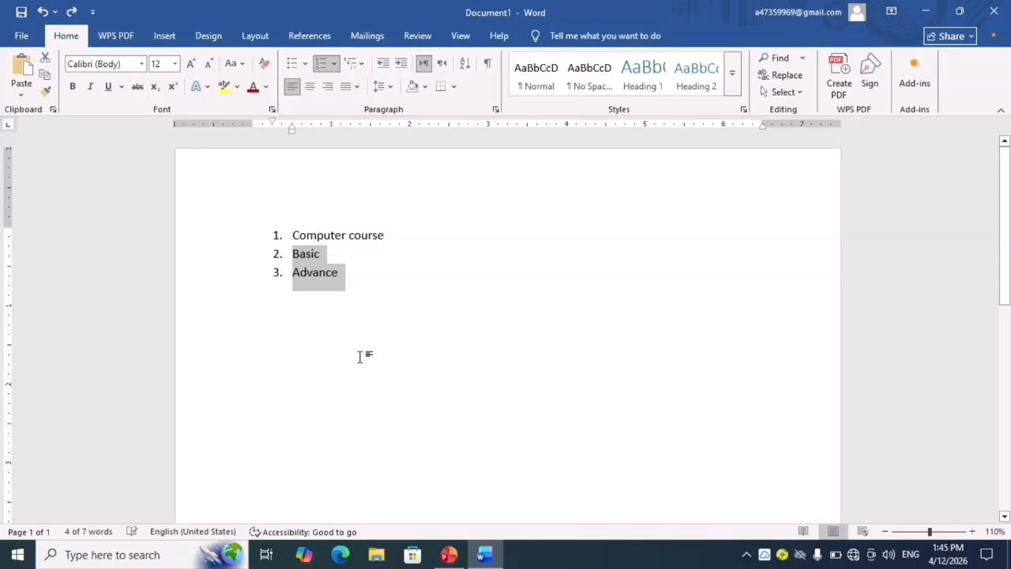
- Look through the number styles and font settings for defining a new number format, leaving the list as it is
left_click(335, 63)
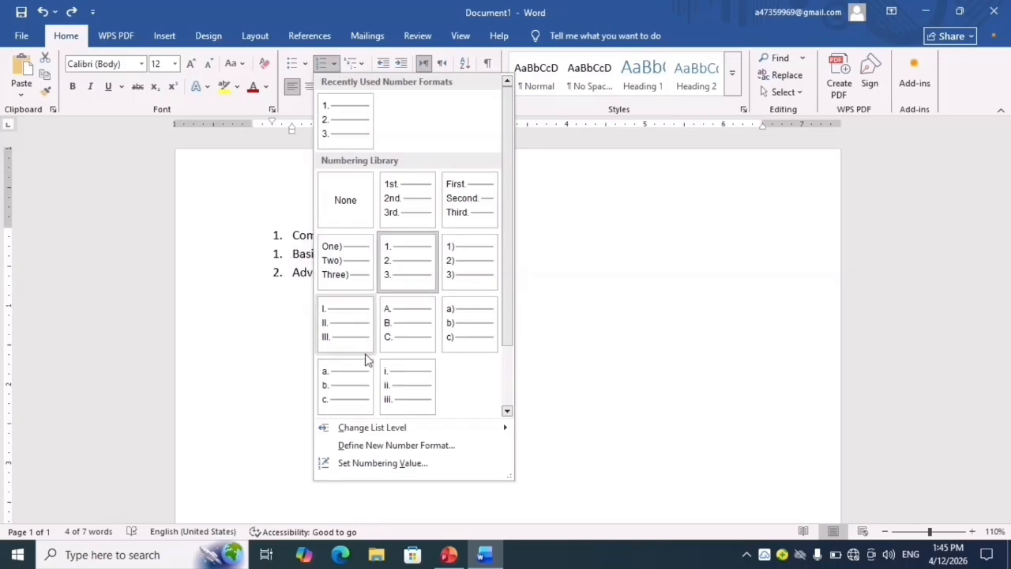
left_click(387, 446)
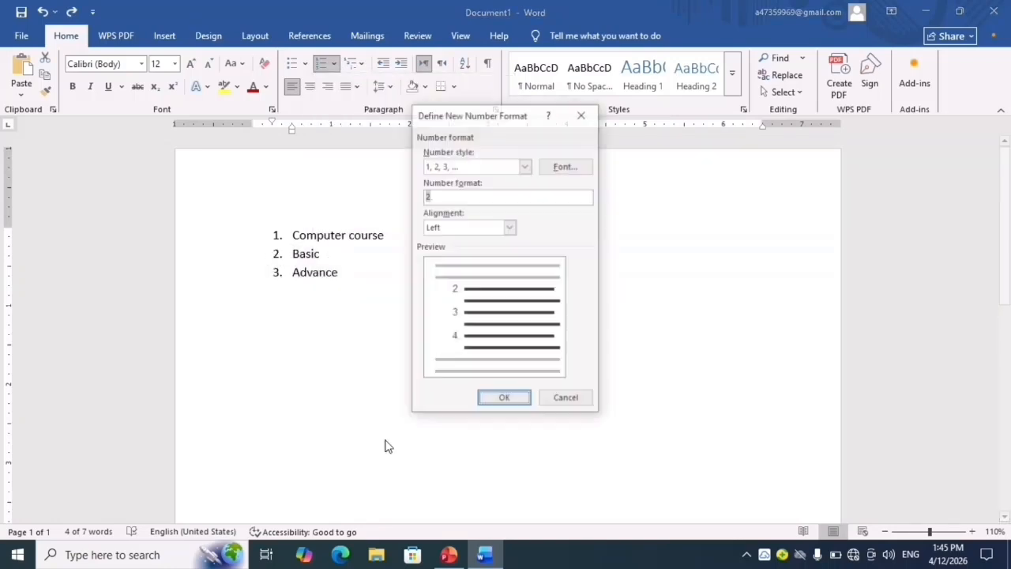
left_click(526, 166)
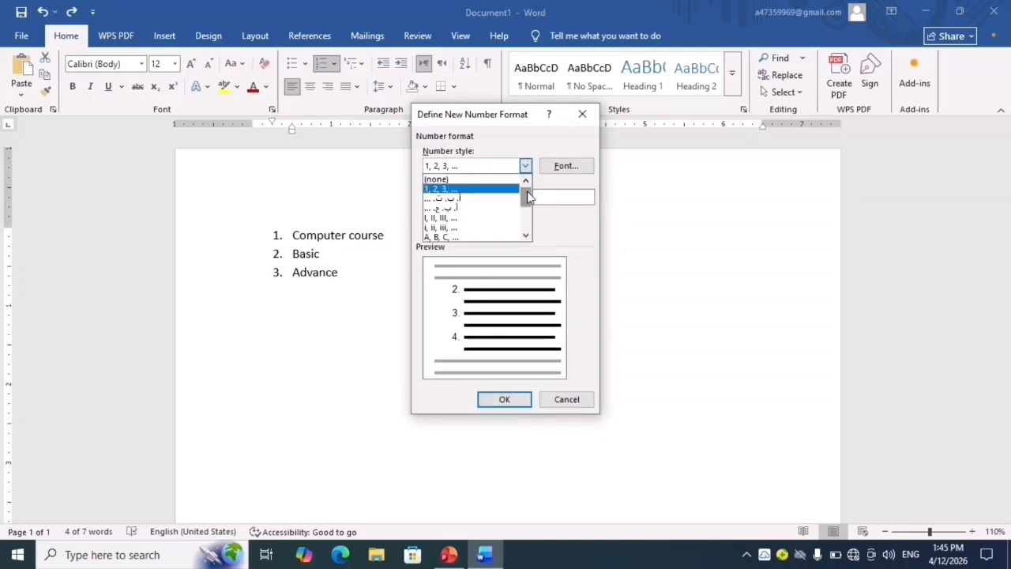
mouse_move(527, 191)
left_mouse_down()
mouse_move(527, 223)
mouse_move(531, 187)
left_mouse_up()
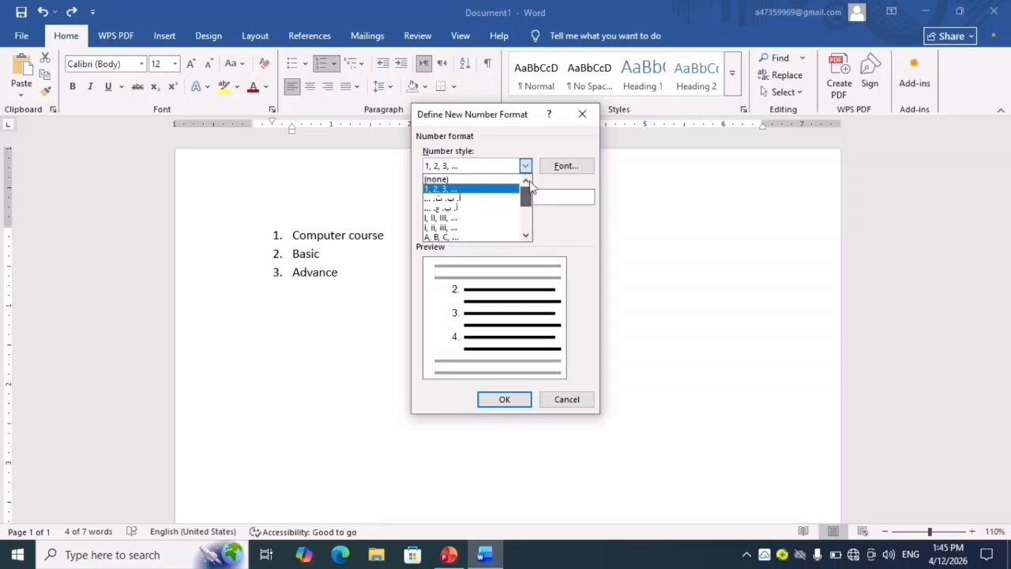
left_click(587, 170)
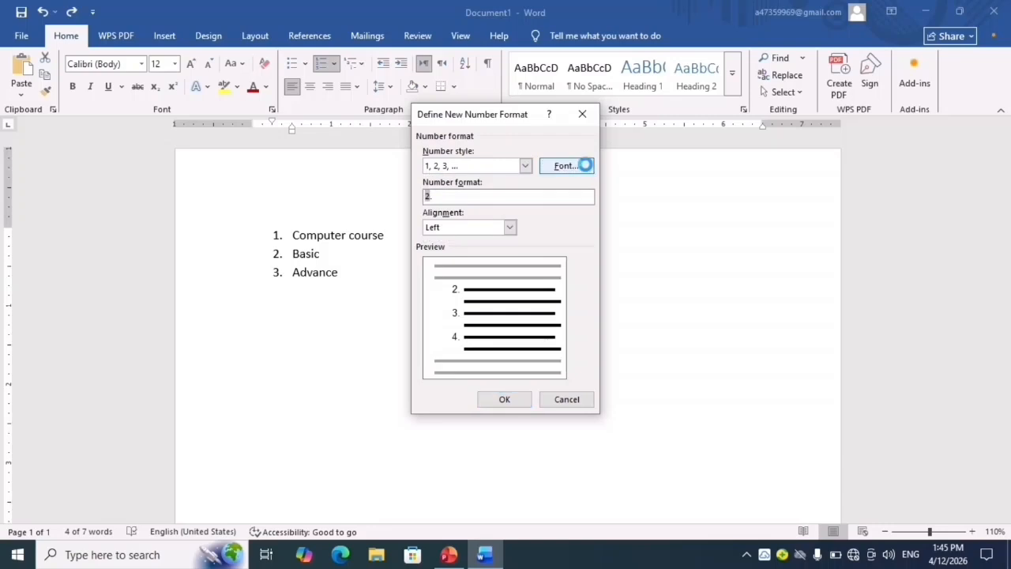
left_click(587, 170)
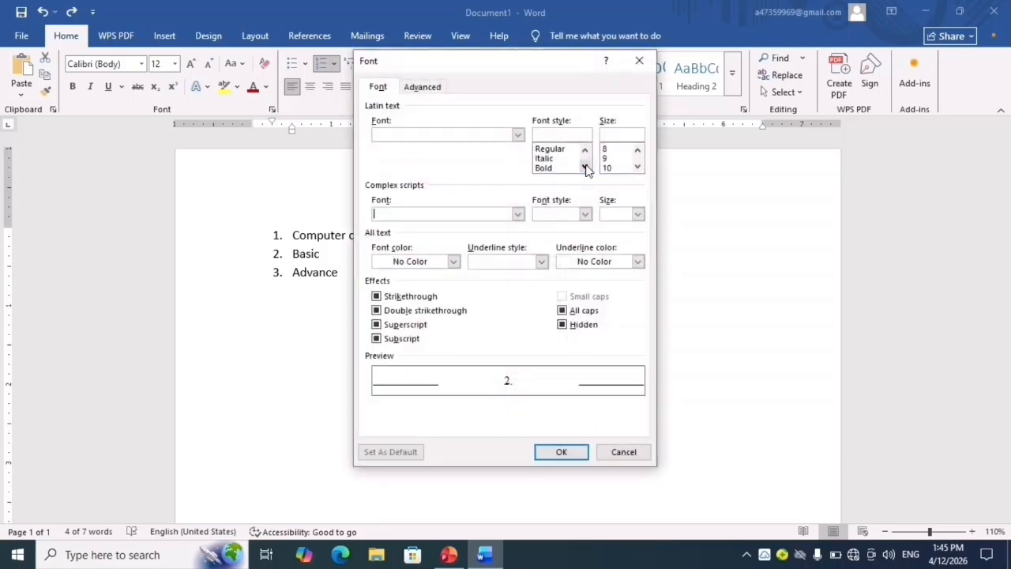
left_click(642, 61)
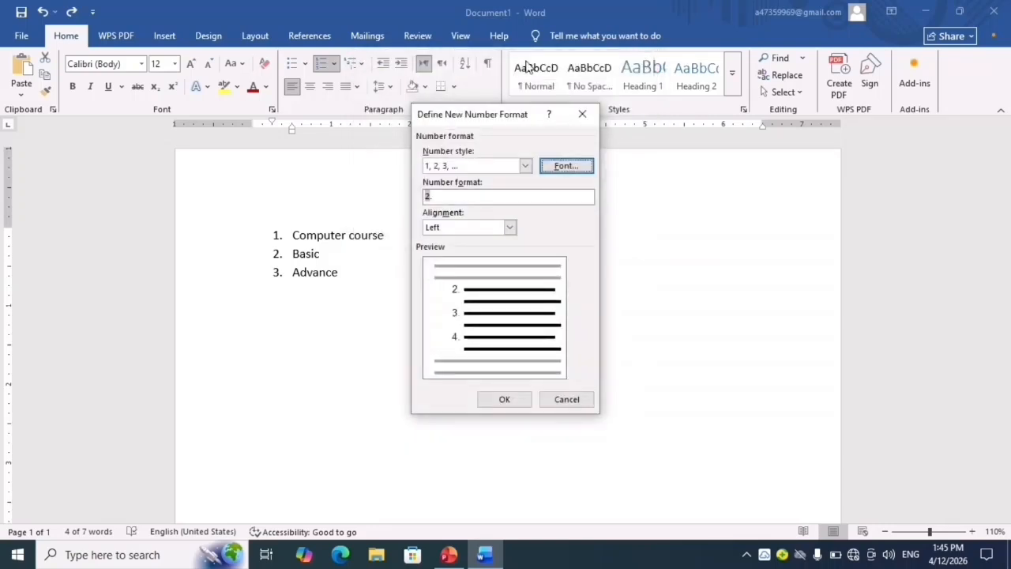
left_click(584, 115)
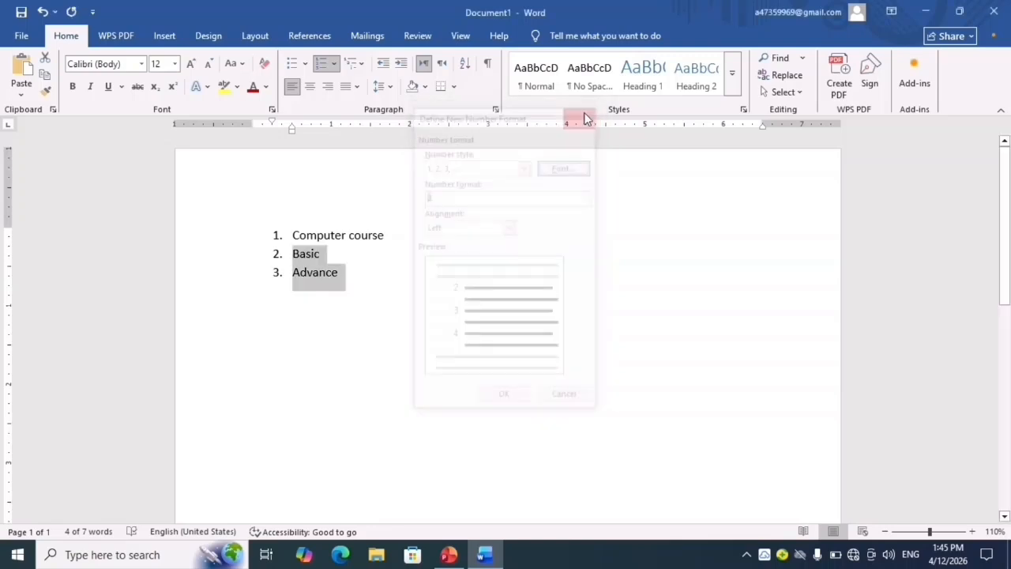
left_click(333, 67)
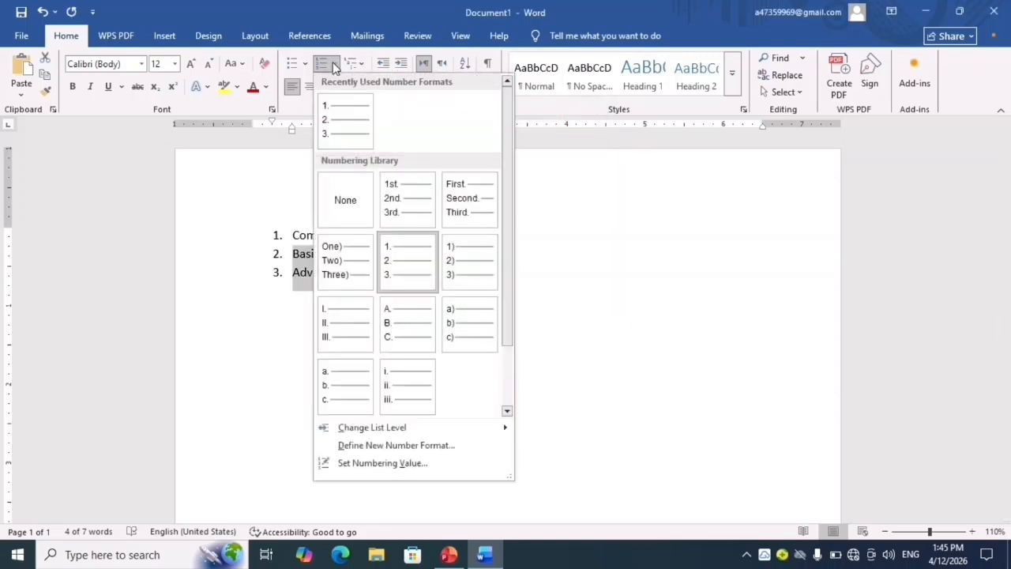
left_click(404, 469)
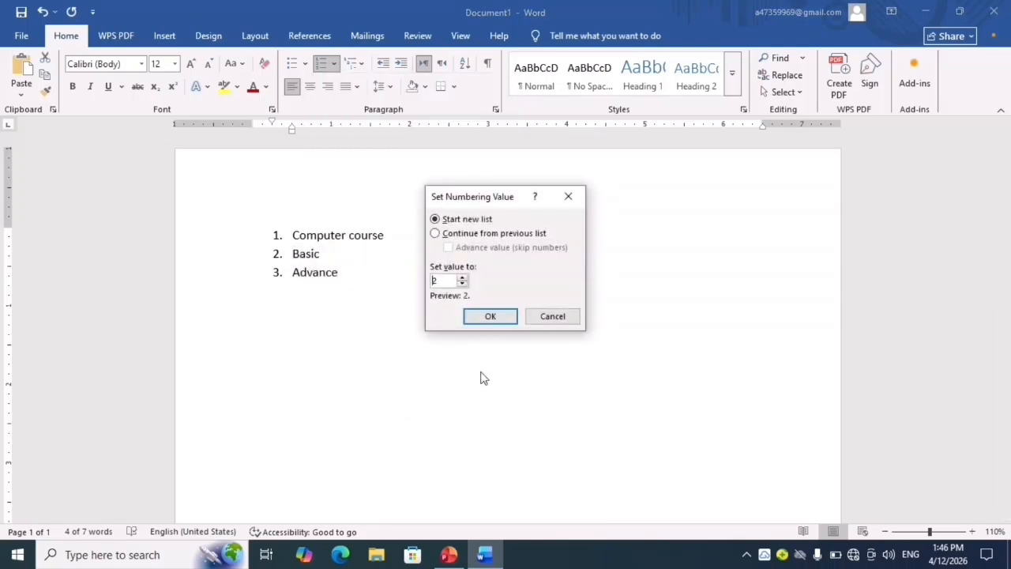
left_click(568, 209)
- Set the numbering value of the whole list to start a new list at 0
key("ctrl+a")
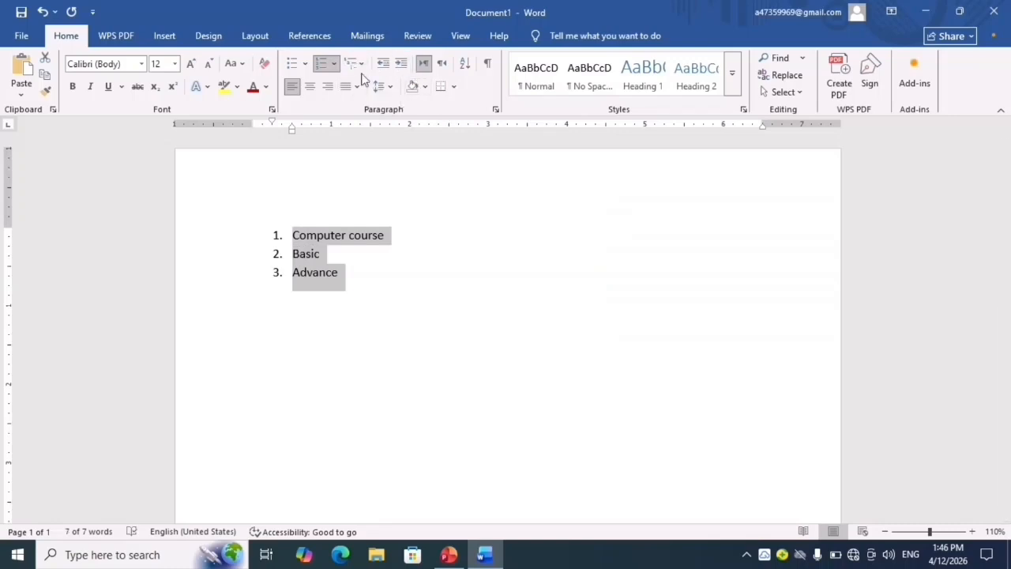
left_click(333, 67)
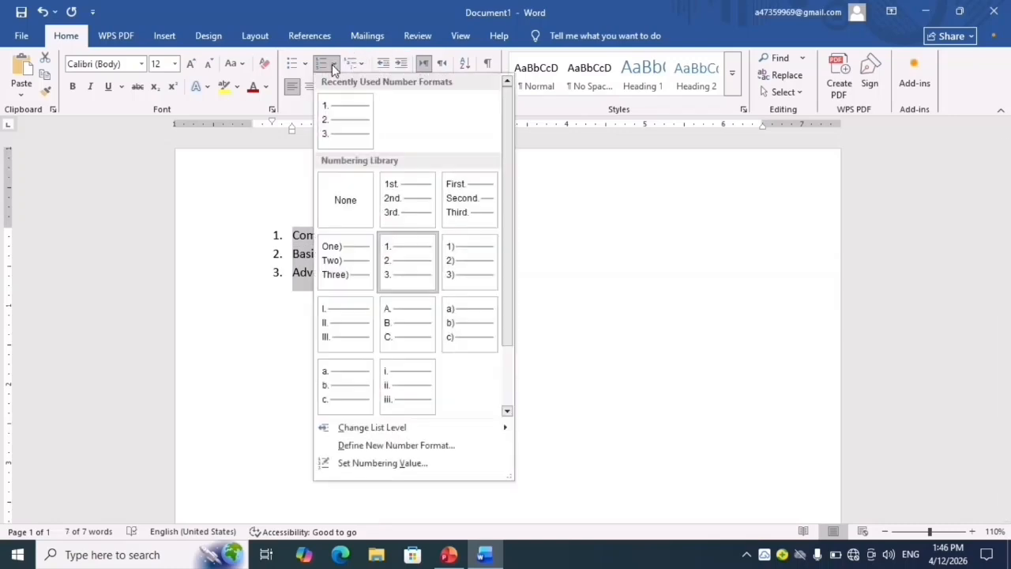
left_click(356, 466)
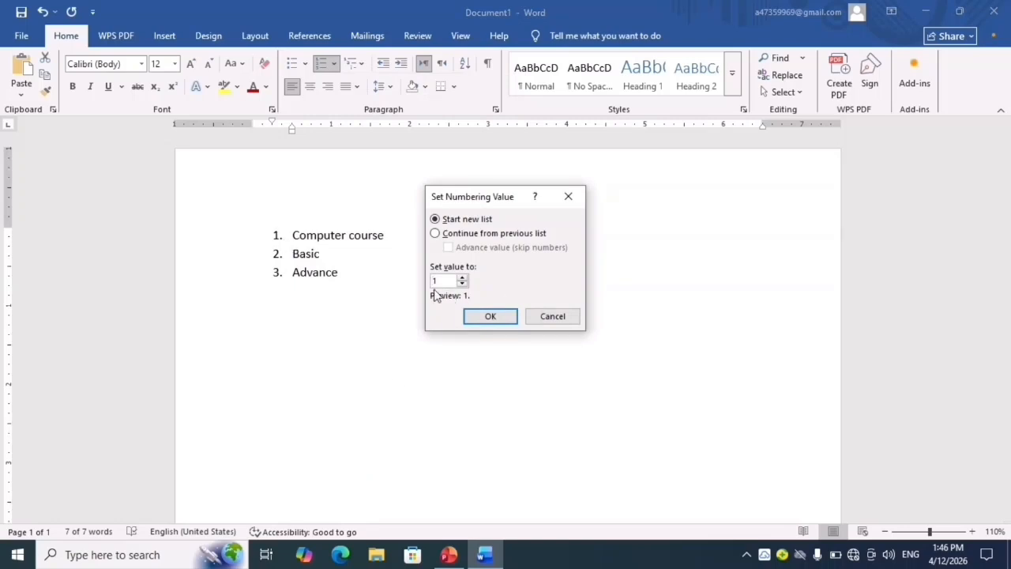
left_click(482, 315)
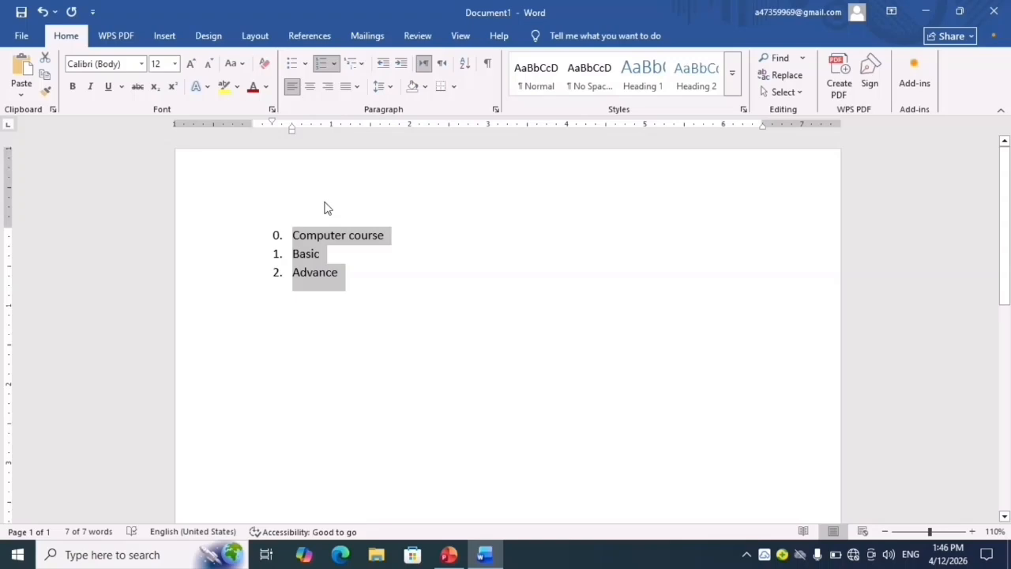
- Delete the numbered list, then look through the multilevel list library and the settings for defining a new multilevel list
key("Delete")
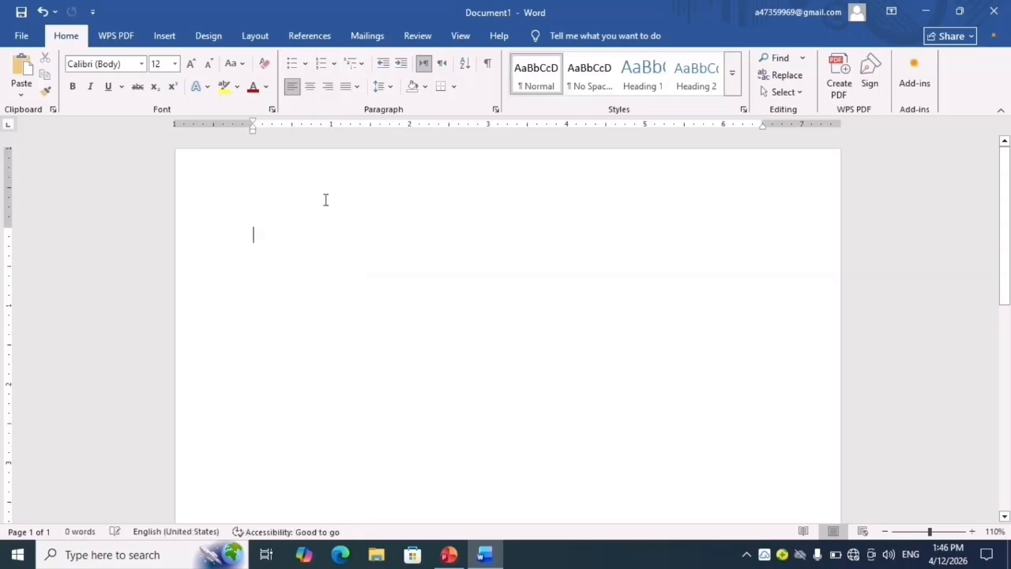
left_click(362, 69)
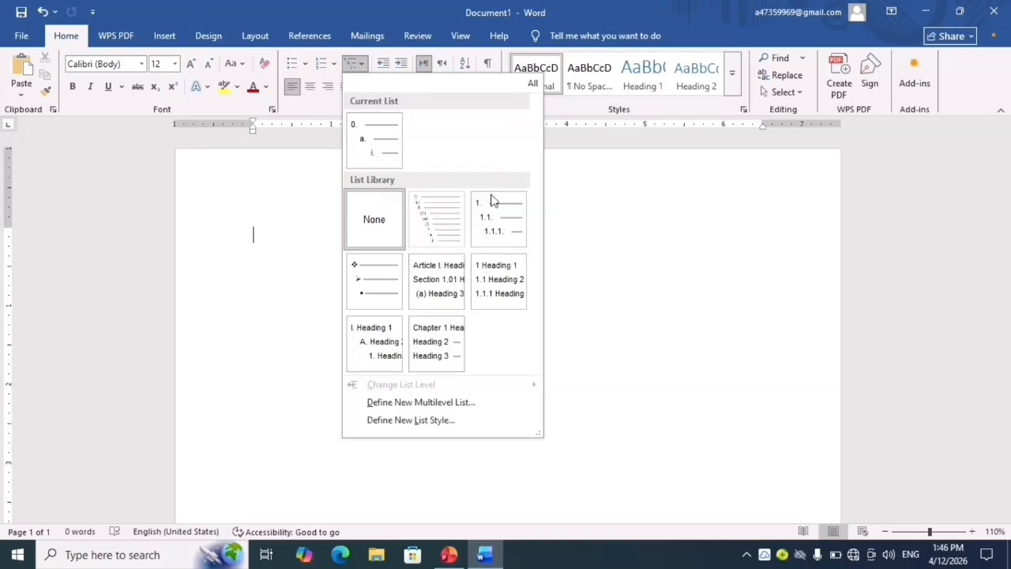
mouse_move(434, 247)
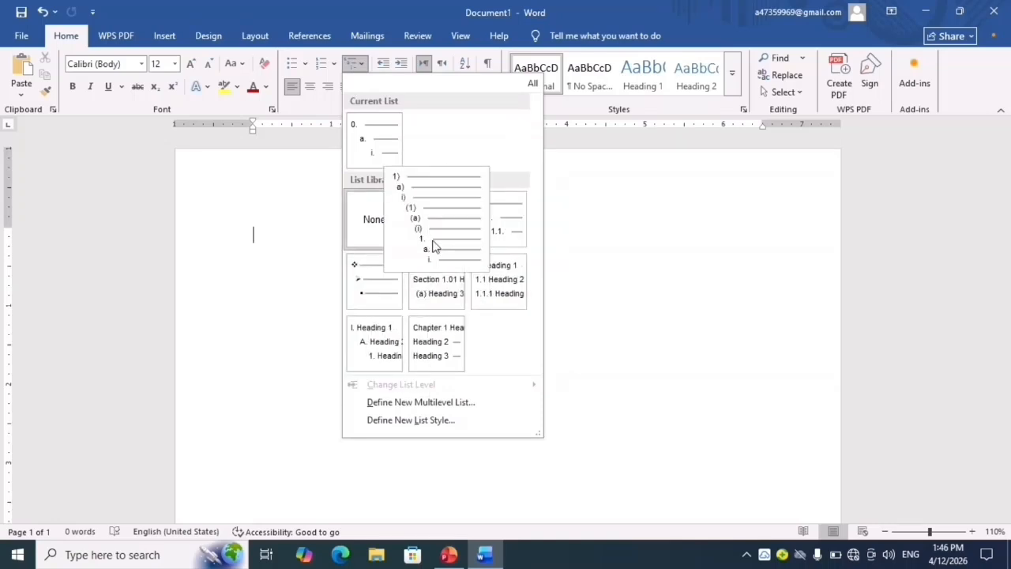
mouse_move(459, 335)
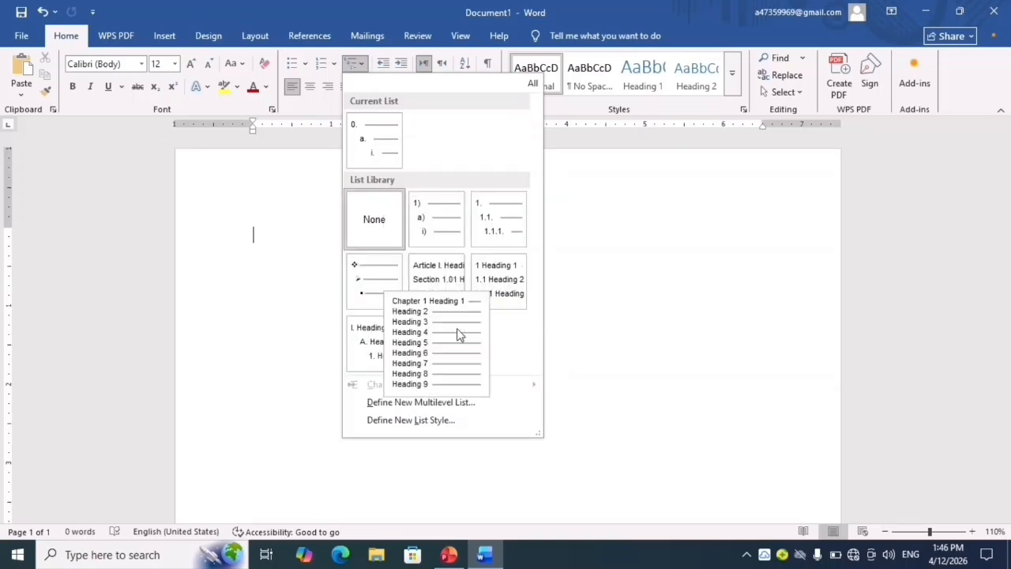
mouse_move(509, 192)
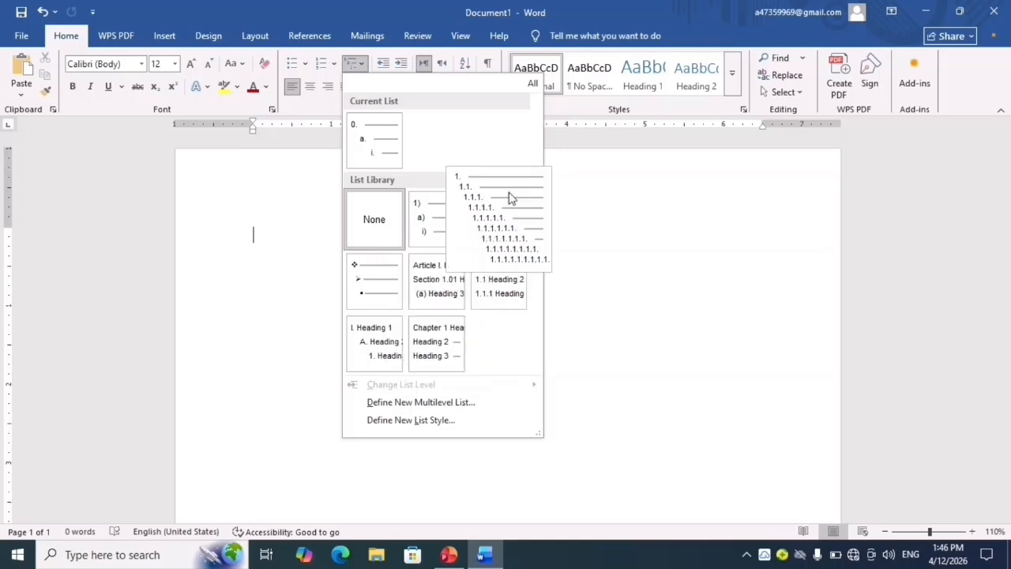
mouse_move(462, 278)
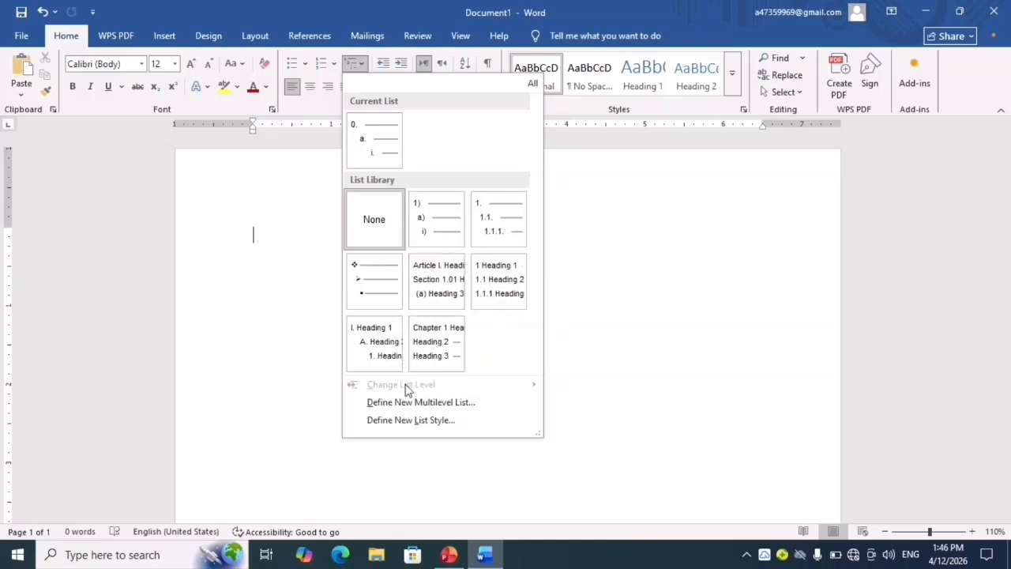
left_click(467, 407)
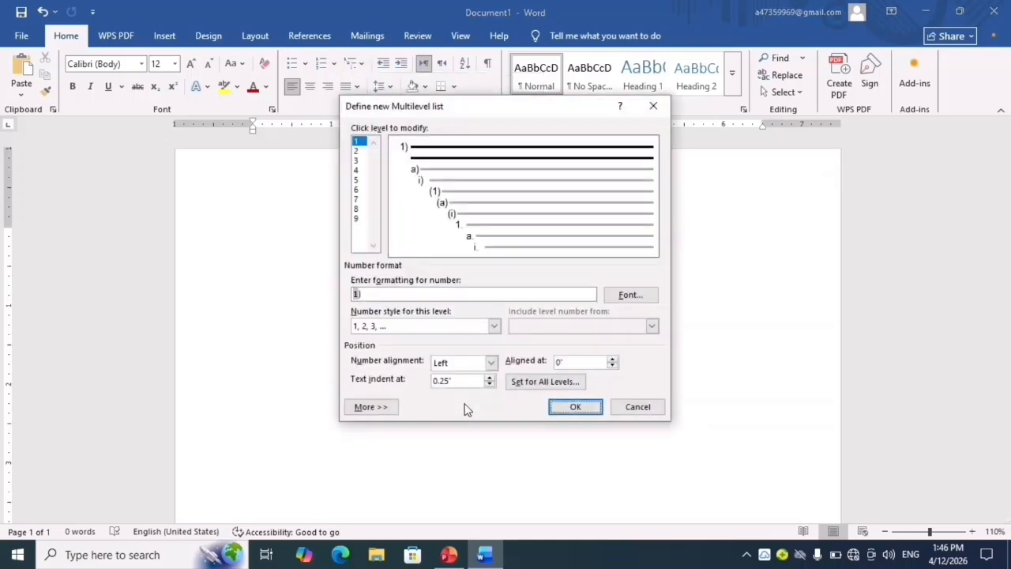
left_click(654, 106)
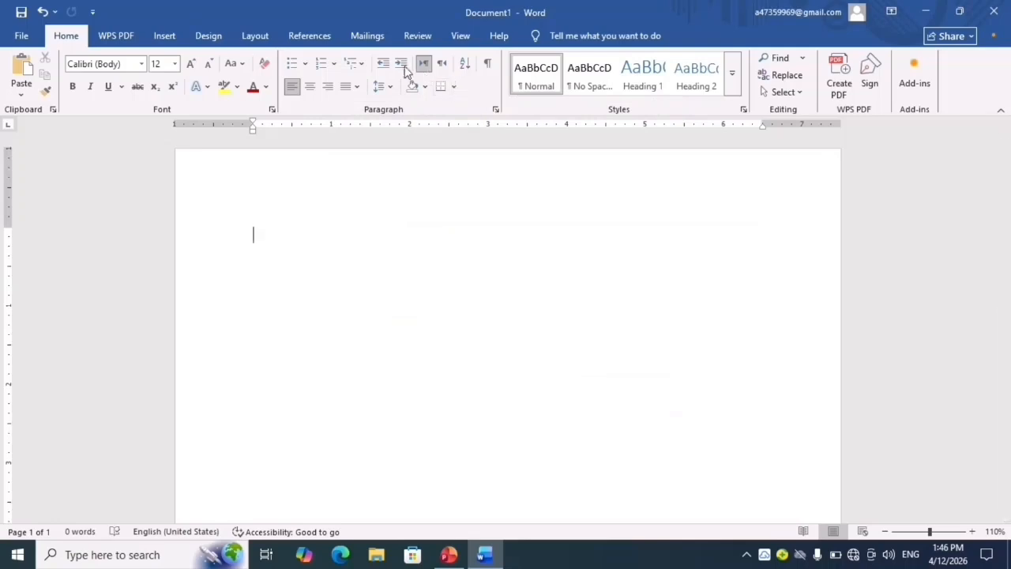
- Look at the settings for defining a new list style and close them without making changes
left_click(361, 67)
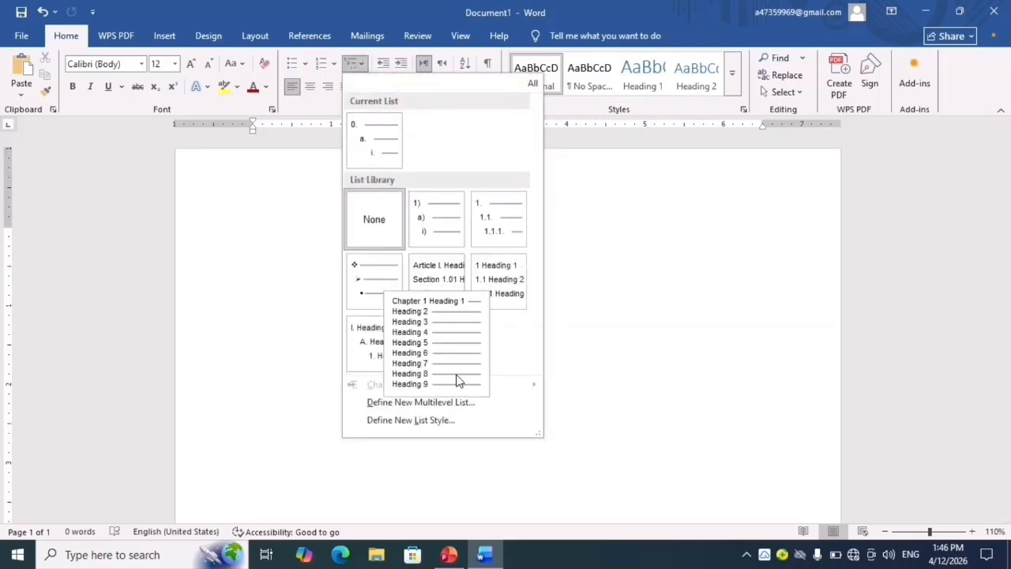
left_click(439, 426)
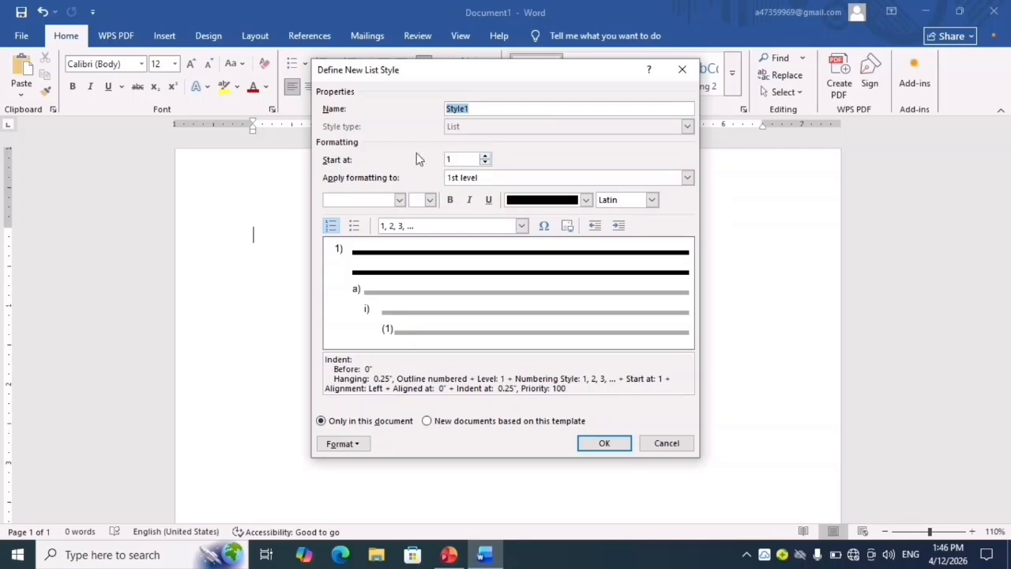
left_click(681, 71)
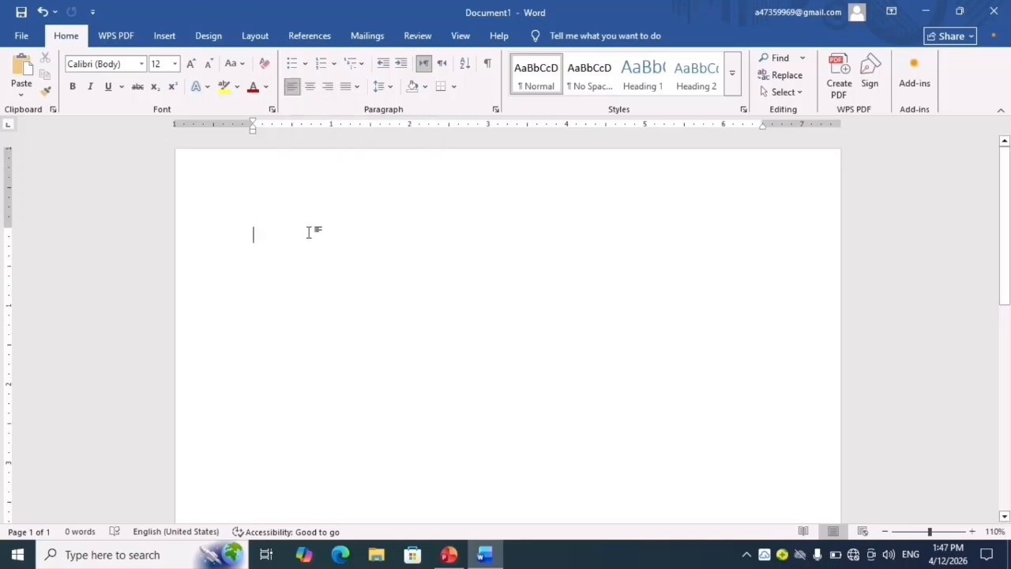
- Generate five paragraphs of sample text with =rand(5)
type("=rand")
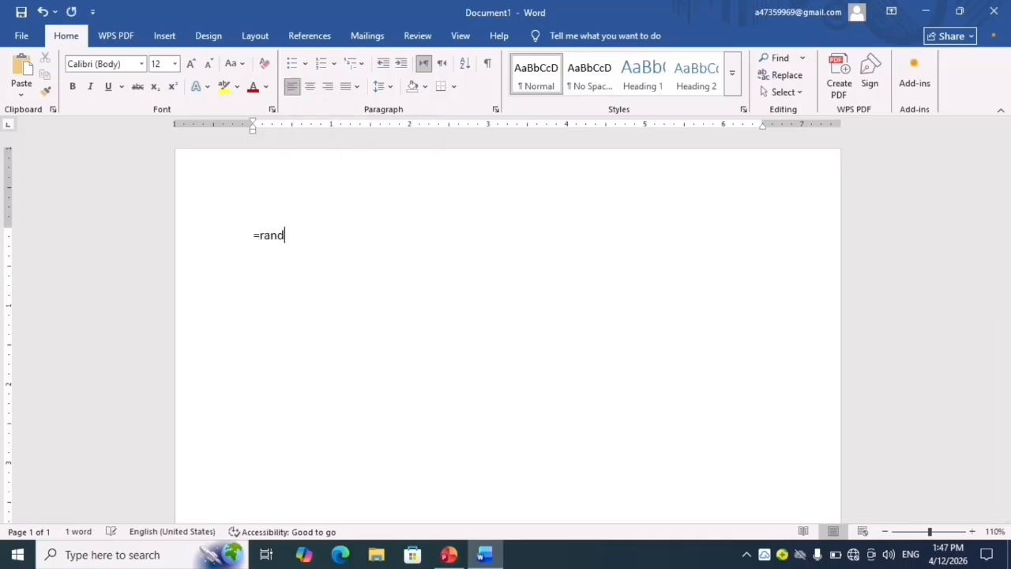
type("(5)")
key("Return")
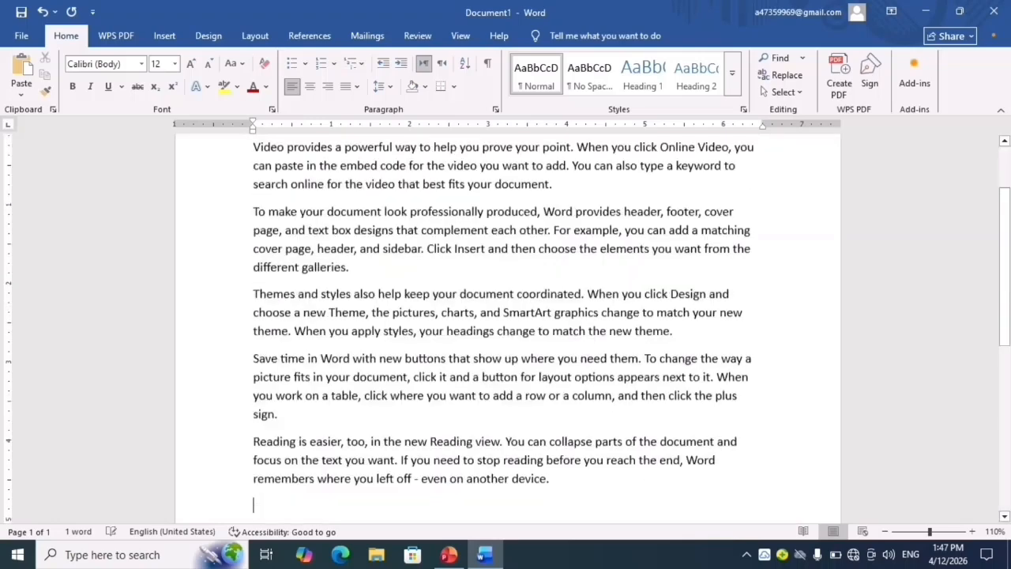
- Try center and right alignment on all the sample paragraphs, and return them to left alignment
scroll(310, 232, "up", 3)
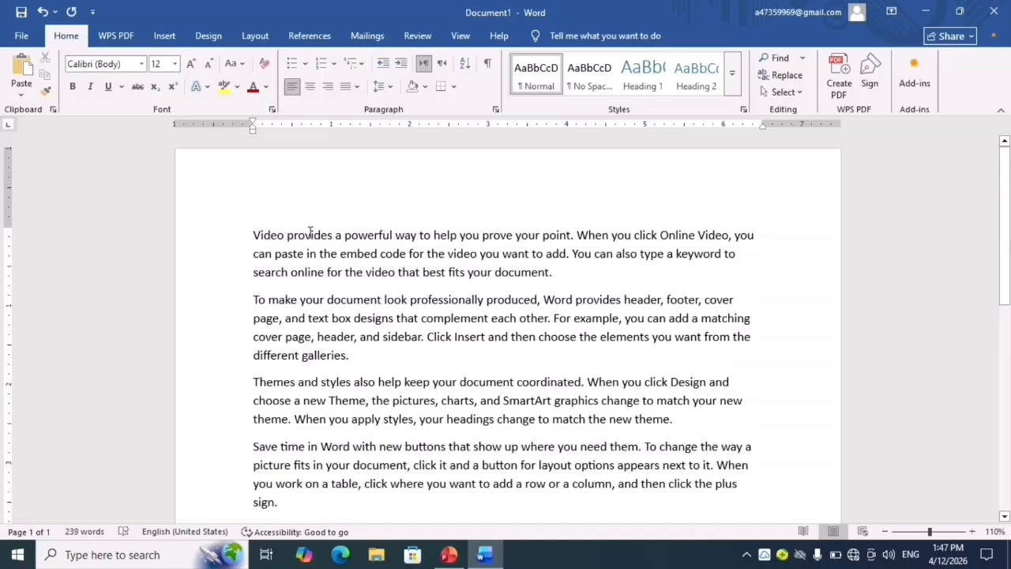
key("ctrl+a")
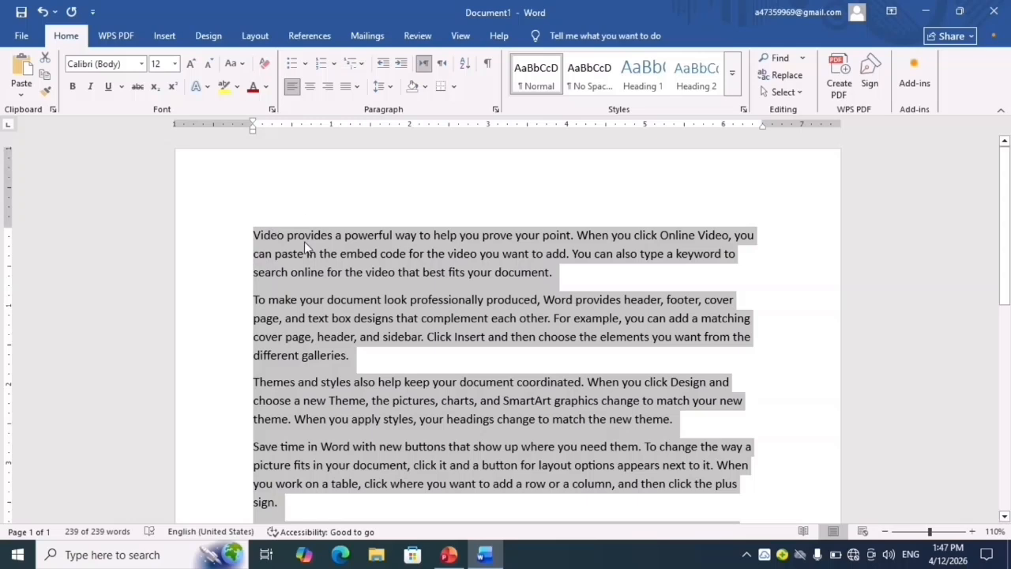
left_click(311, 87)
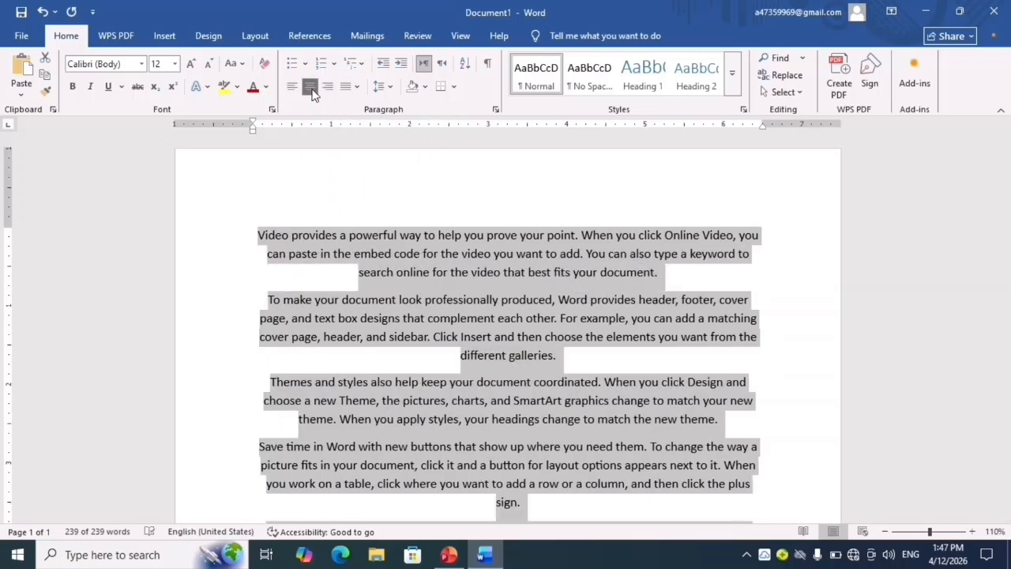
left_click(293, 88)
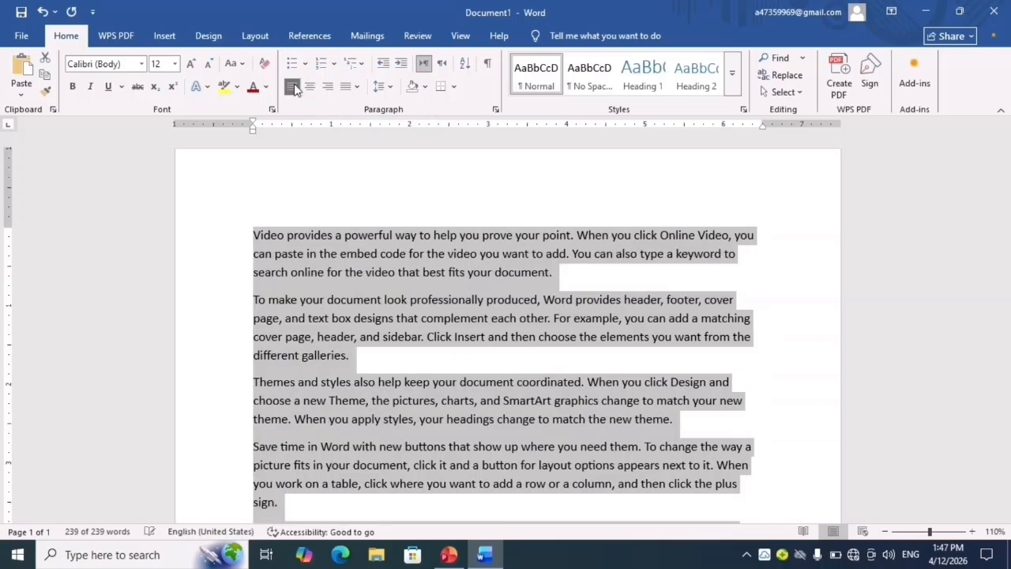
left_click(327, 88)
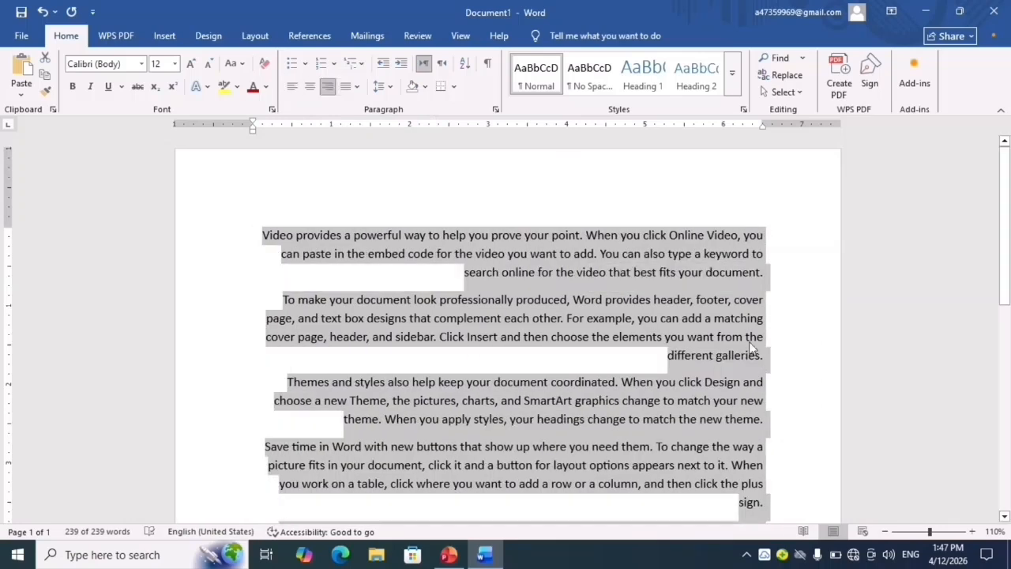
left_click(291, 87)
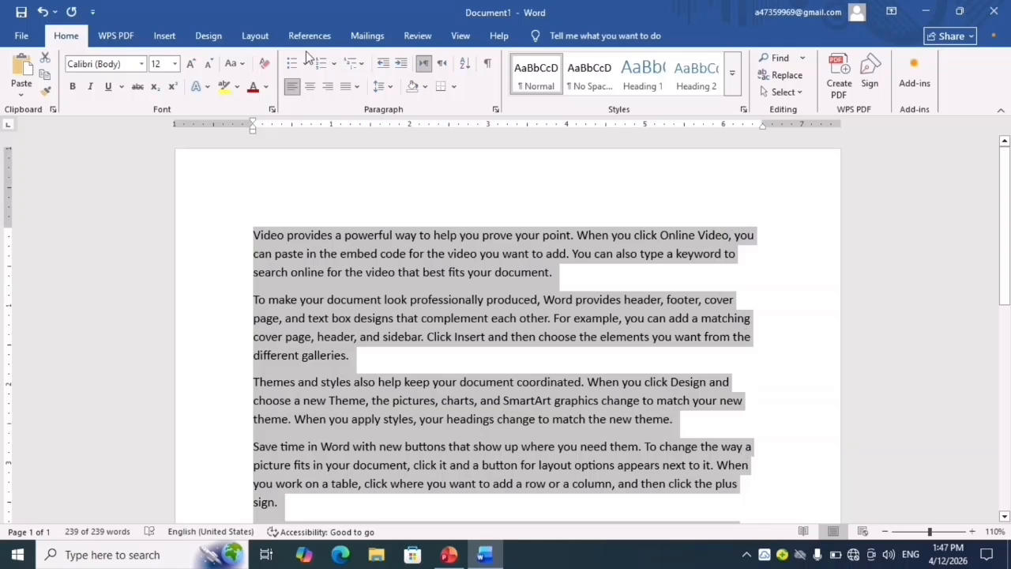
- Try Justify alignment on all the sample paragraphs, and set them back to left alignment
left_click(355, 89)
left_click(365, 103)
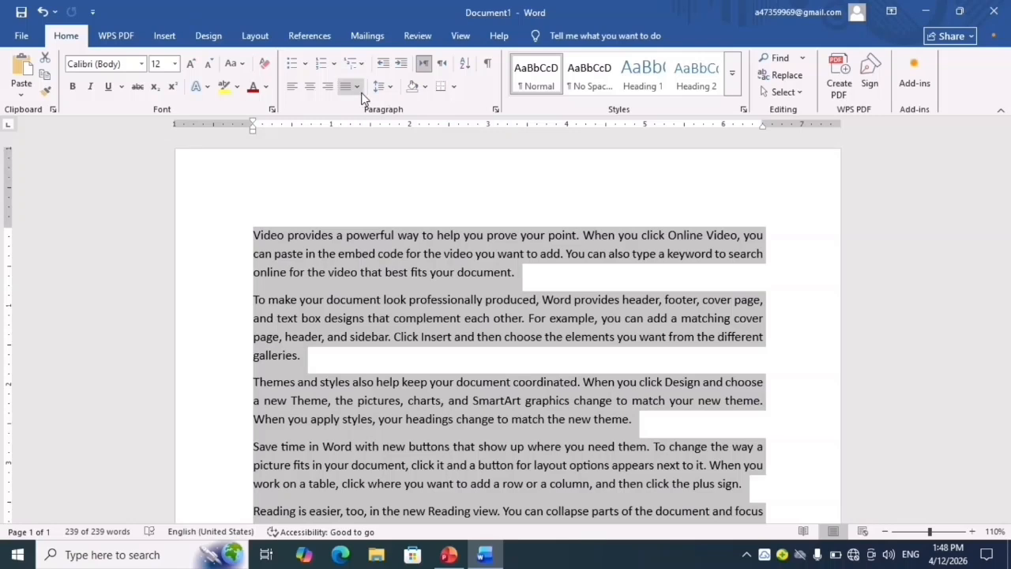
left_click(294, 89)
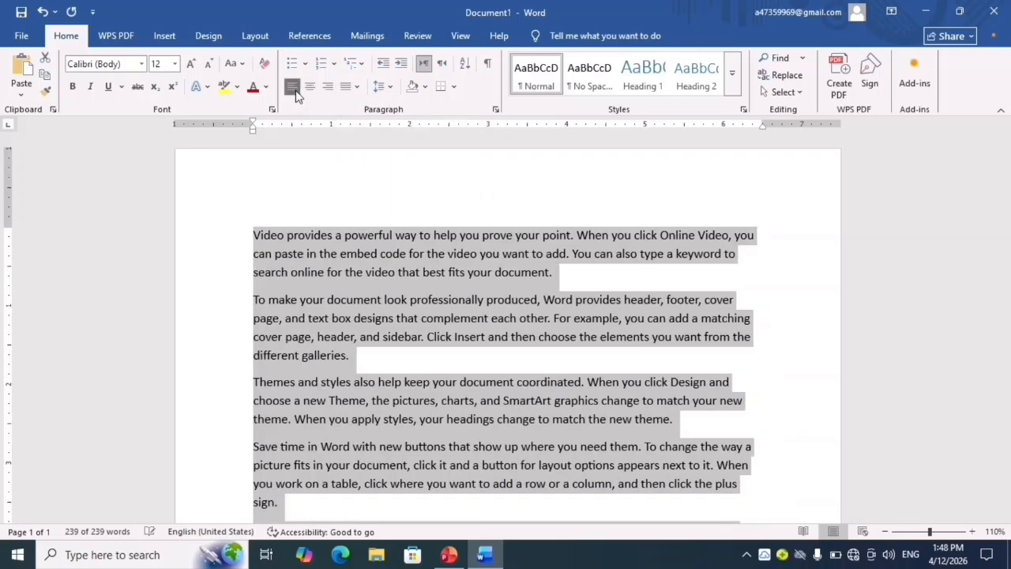
- Try increasing the left indent of all paragraphs stepwise to about 4.5 inches, and decrease it back to the margin
left_click(384, 67)
left_click(400, 65)
double_click(399, 66)
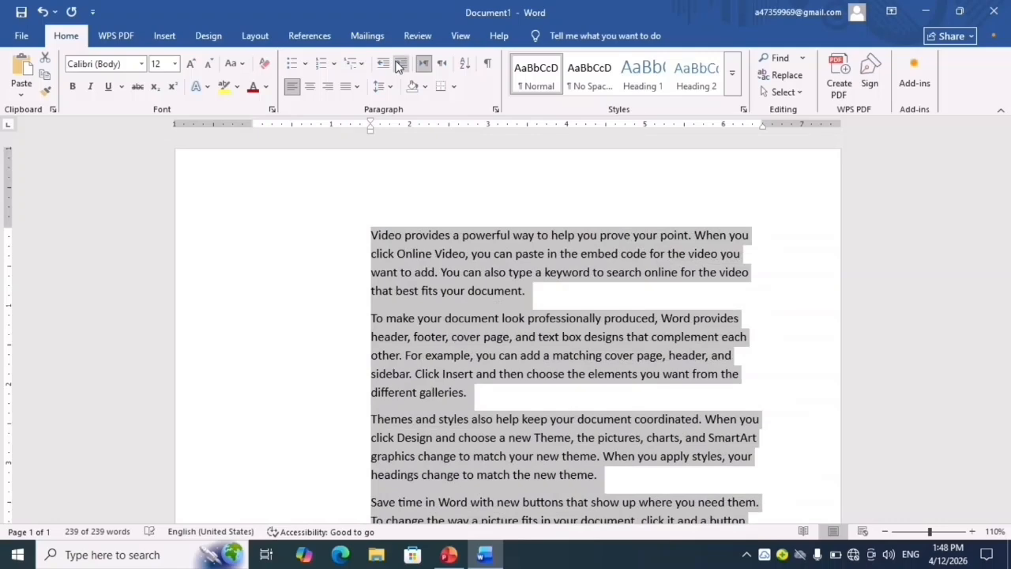
double_click(399, 66)
left_click(400, 65)
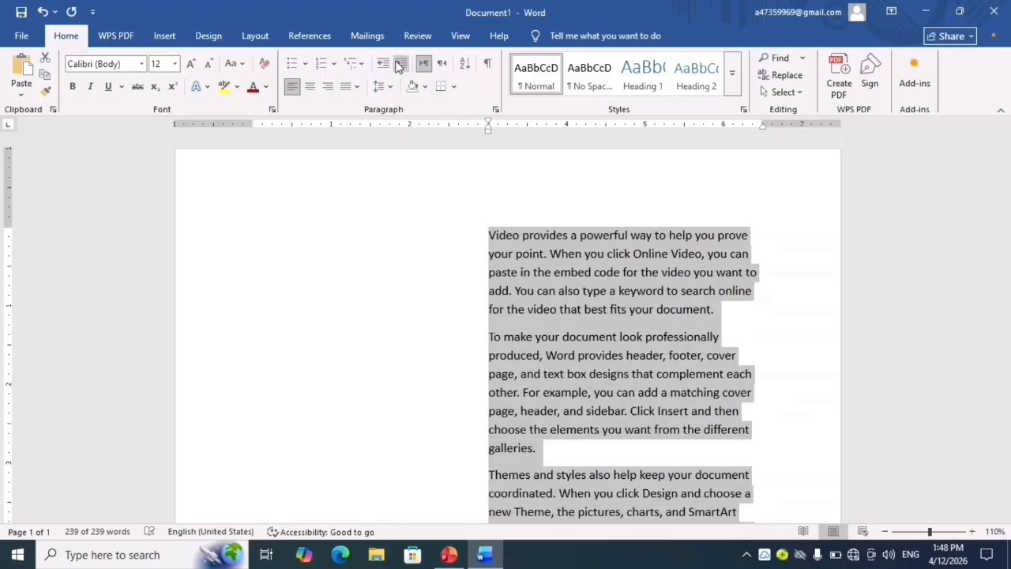
triple_click(397, 65)
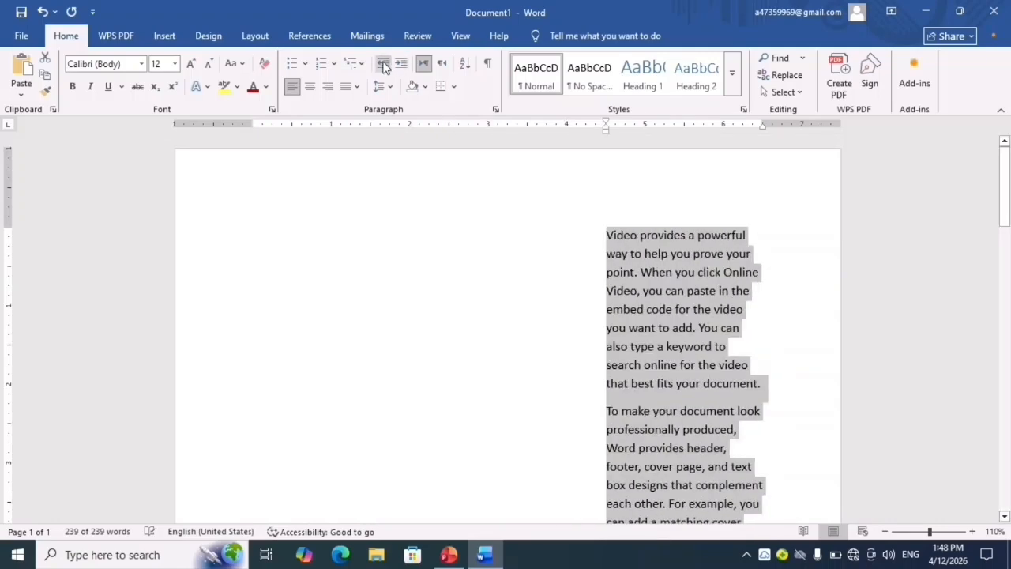
double_click(383, 65)
double_click(383, 65)
double_click(383, 65)
triple_click(384, 65)
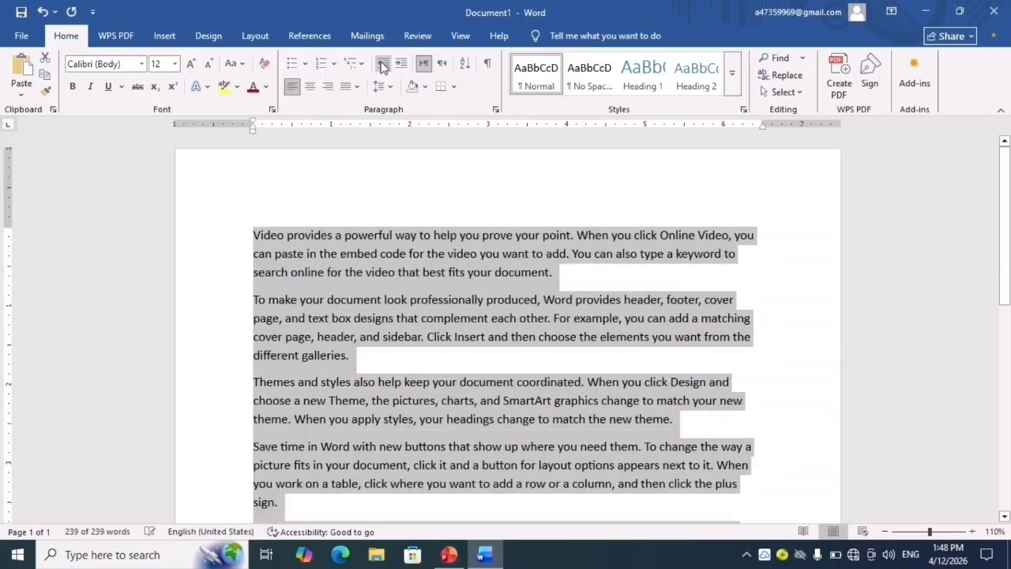
- Try right-to-left text direction on all the paragraphs, and restore left-to-right direction
left_click(443, 66)
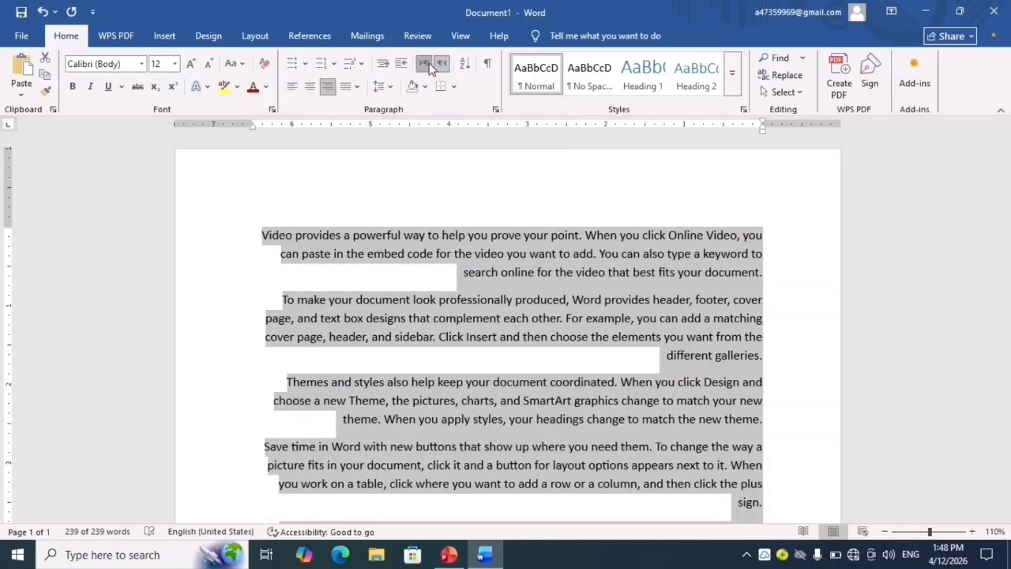
left_click(424, 65)
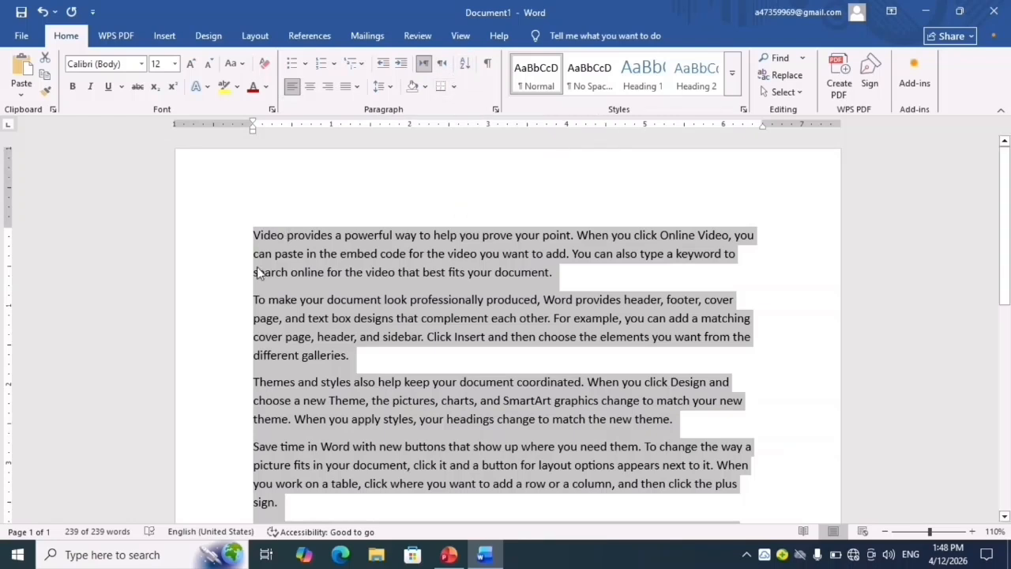
- Delete all the sample paragraphs and enter a first name on the opening line of the empty page
key("Delete")
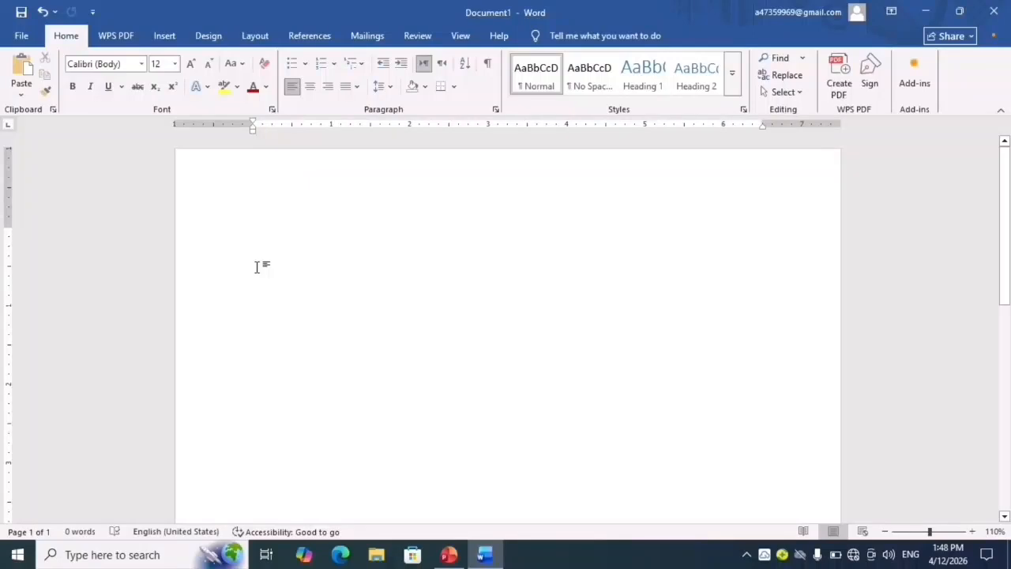
type("had")
key("BackSpace")
key("BackSpace")
key("BackSpace")
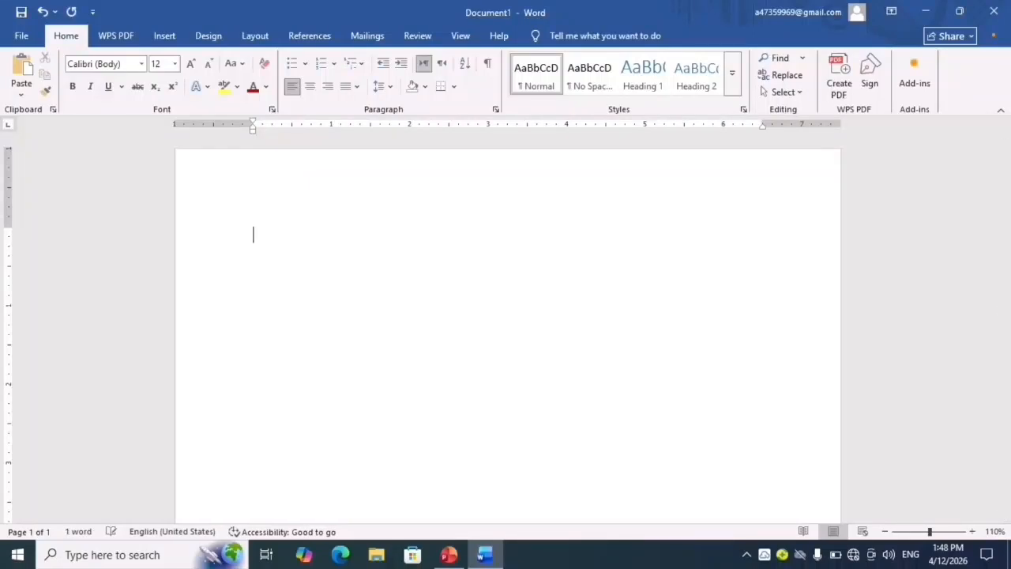
type("Hadia")
key("BackSpace")
key("BackSpace")
key("BackSpace")
type("idar")
key("Return")
- Enter four more first names beneath the first one, each on its own line
type("BA")
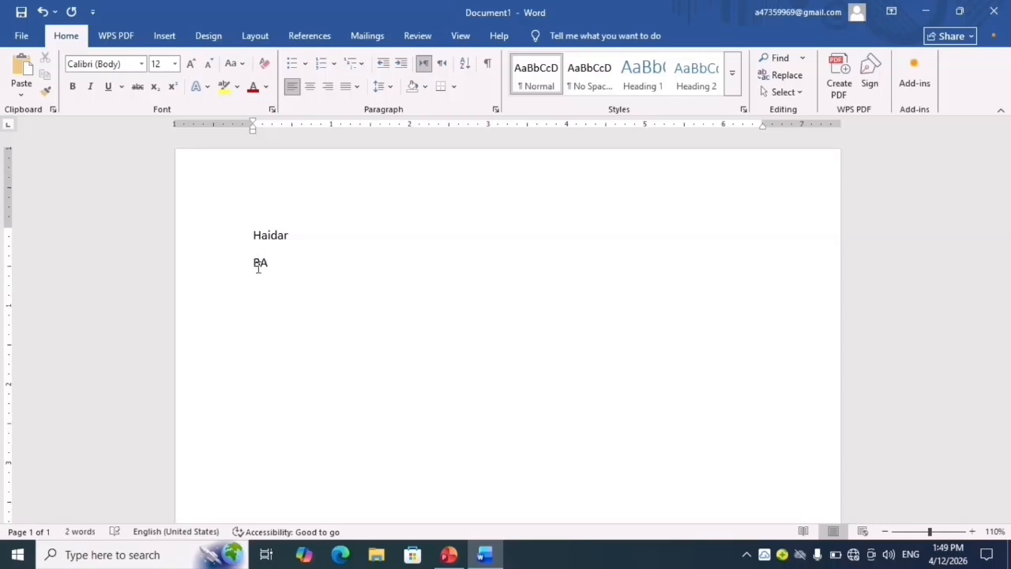
key("BackSpace")
type("asi")
type("sh")
key("BackSpace")
key("BackSpace")
key("BackSpace")
type("hir")
key("Return")
type("IrfanKann")
key("BackSpace")
type("n")
key("BackSpace")
key("BackSpace")
type("mran ")
type("Ali")
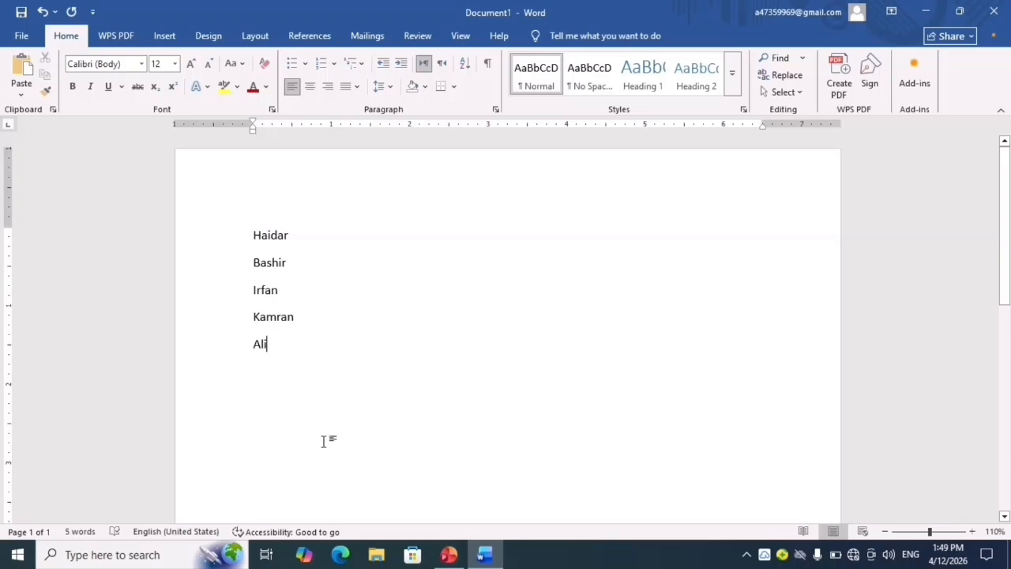
- Sort the whole list of names by paragraphs as text in ascending order, with no header row
key("ctrl+a")
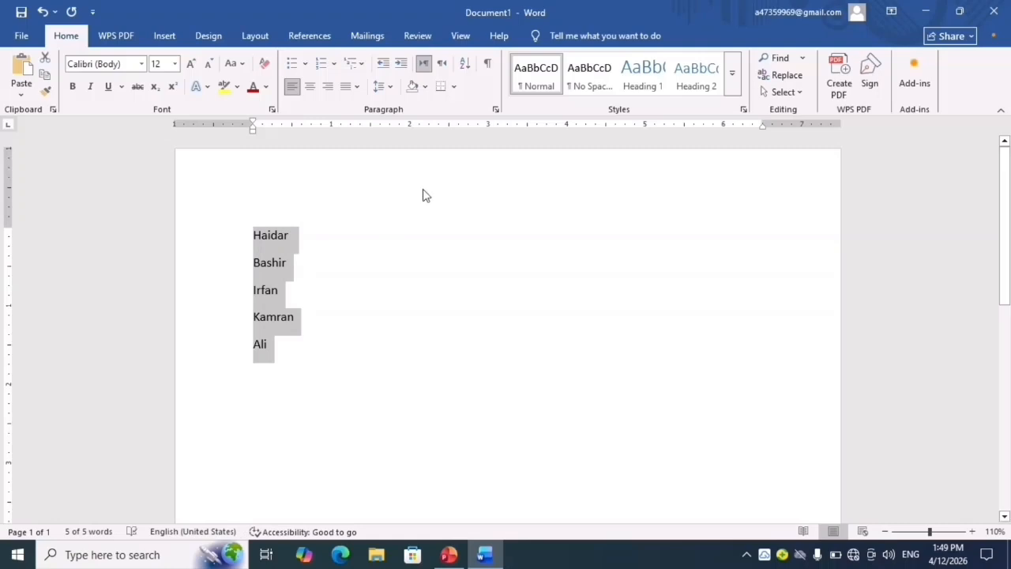
left_click(466, 63)
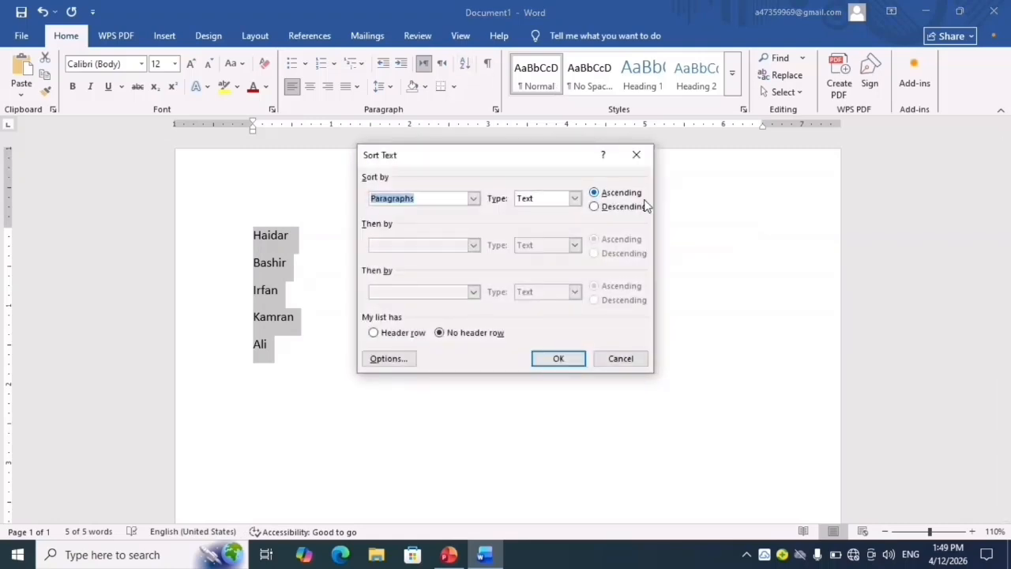
left_click(569, 361)
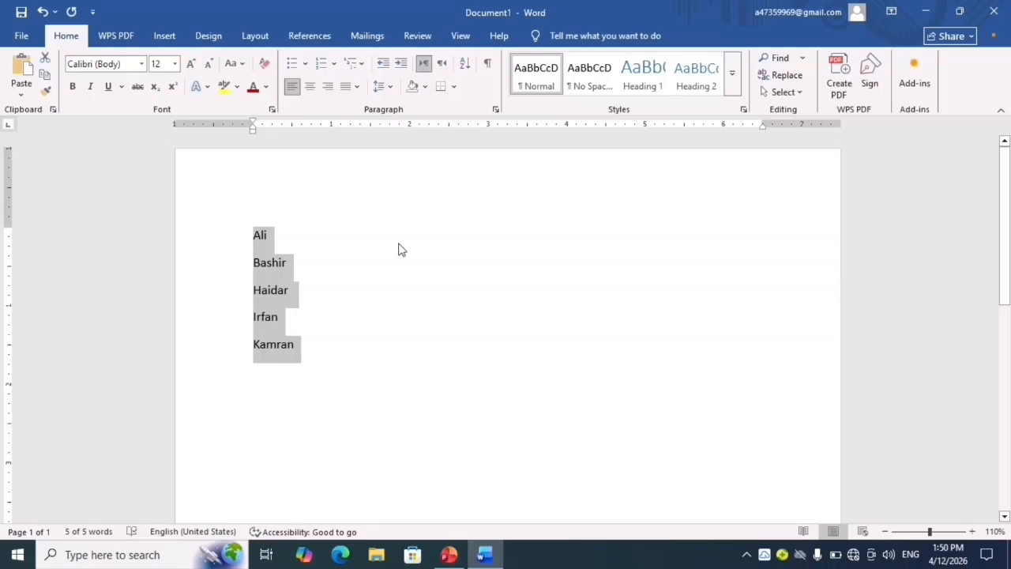
- Sort the selected list of names by paragraphs as text in descending order, with no header row
left_click(468, 64)
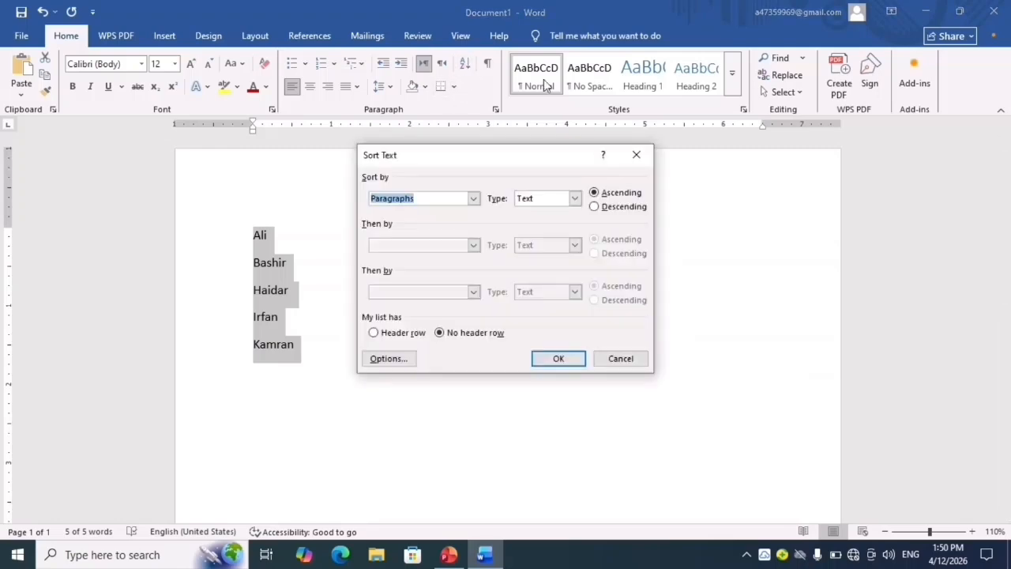
left_click(605, 210)
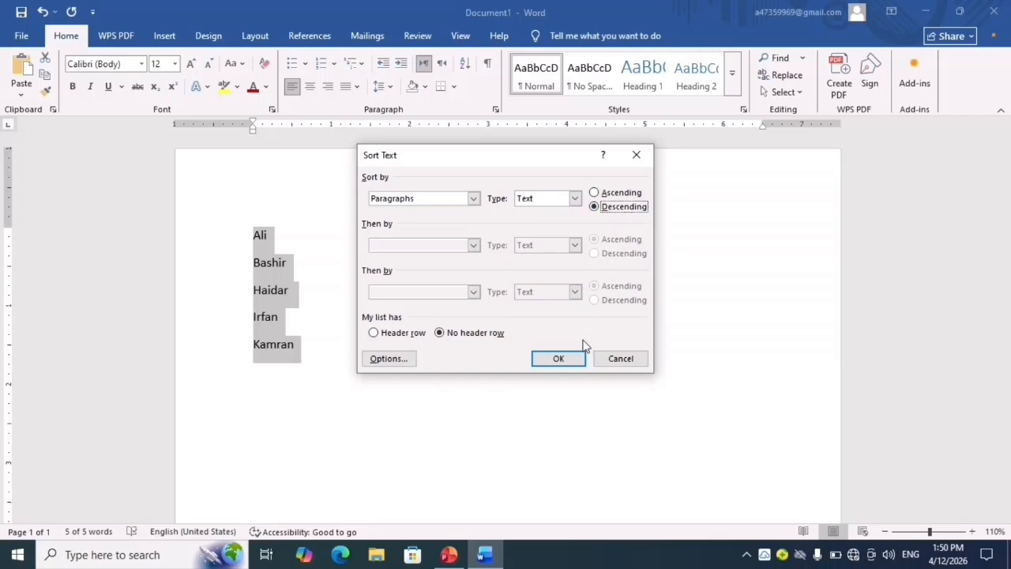
left_click(571, 360)
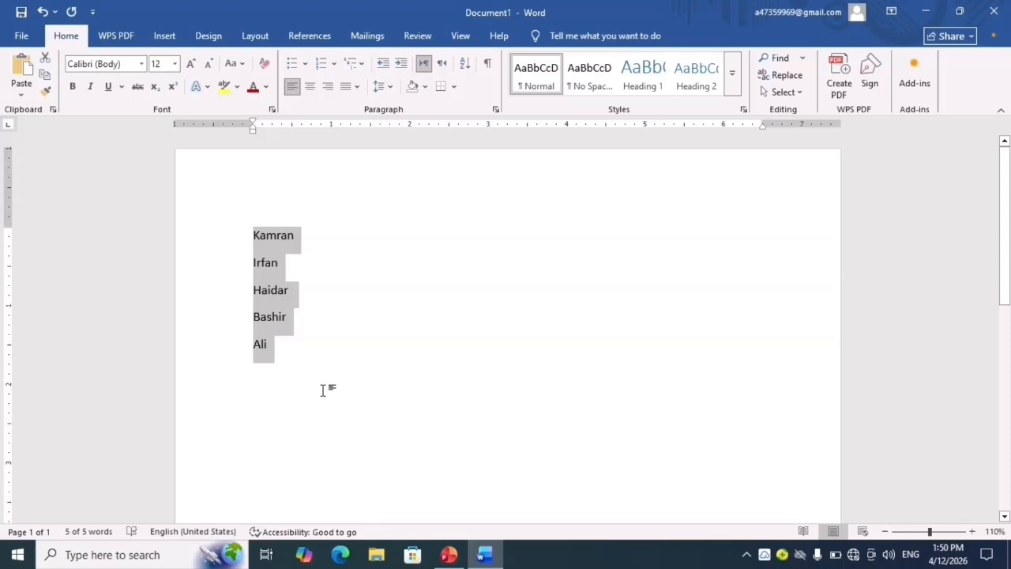
- Delete the list of names and generate five paragraphs of sample text with =rand(5), returning to the document's start
key("Delete")
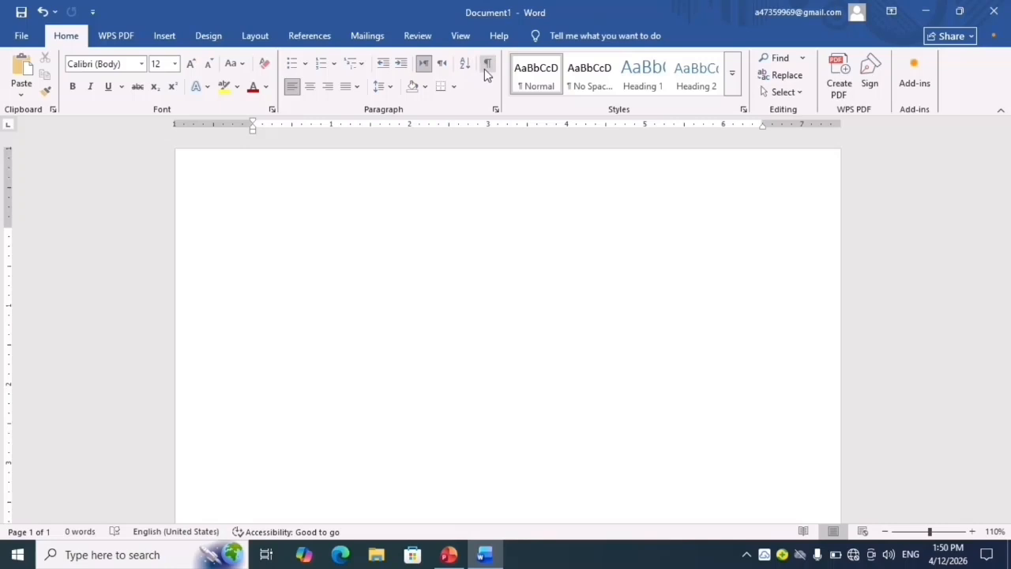
type("=randn")
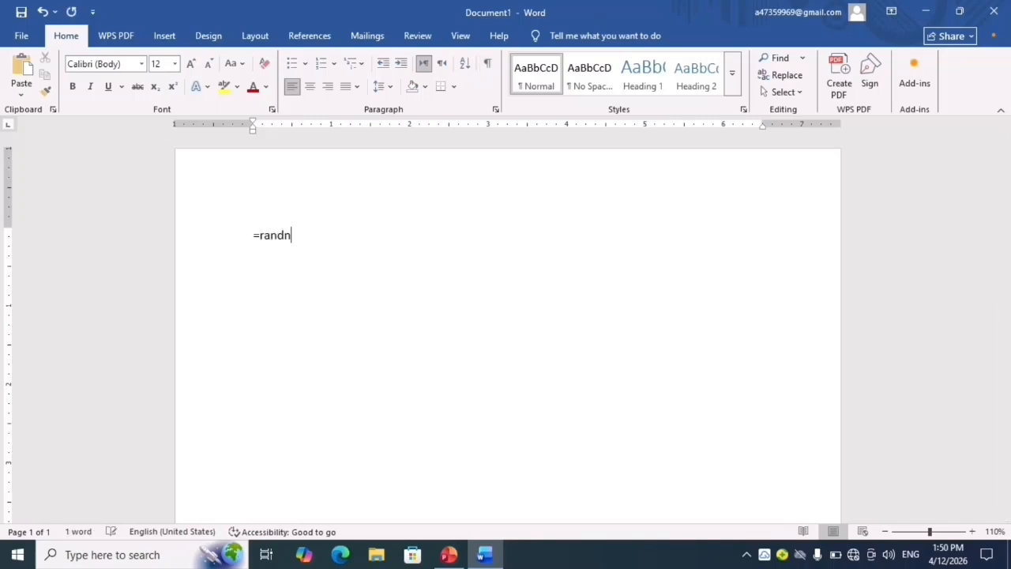
key("BackSpace")
type("(5)")
key("Return")
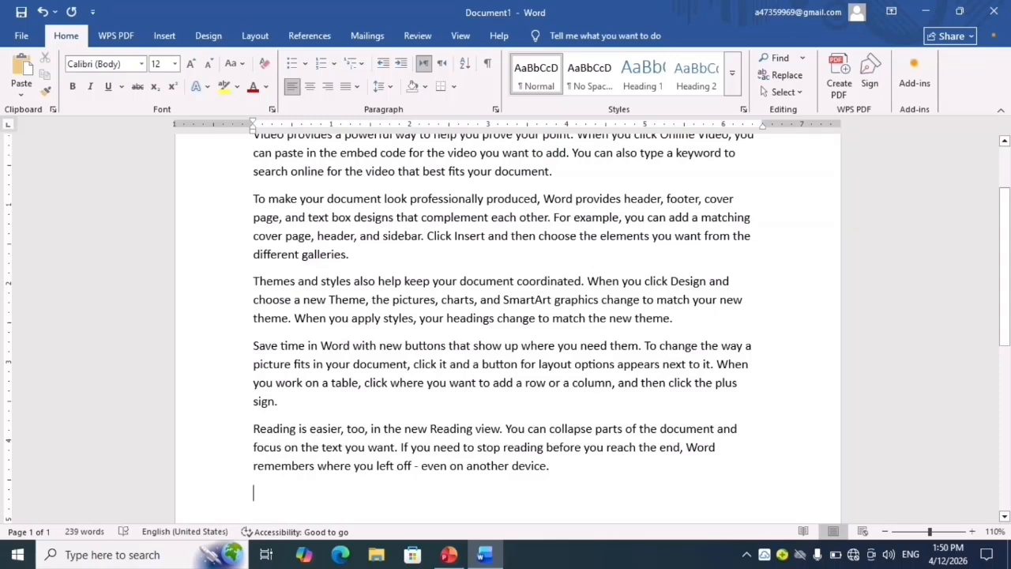
key("ctrl+Home")
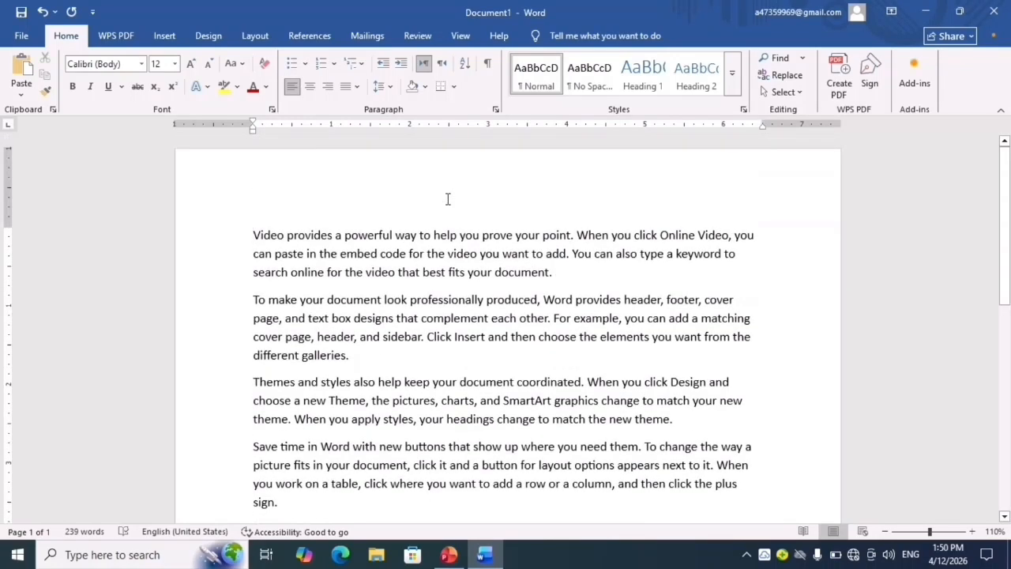
- Show the formatting marks across the whole selected text, and hide them again
key("ctrl+a")
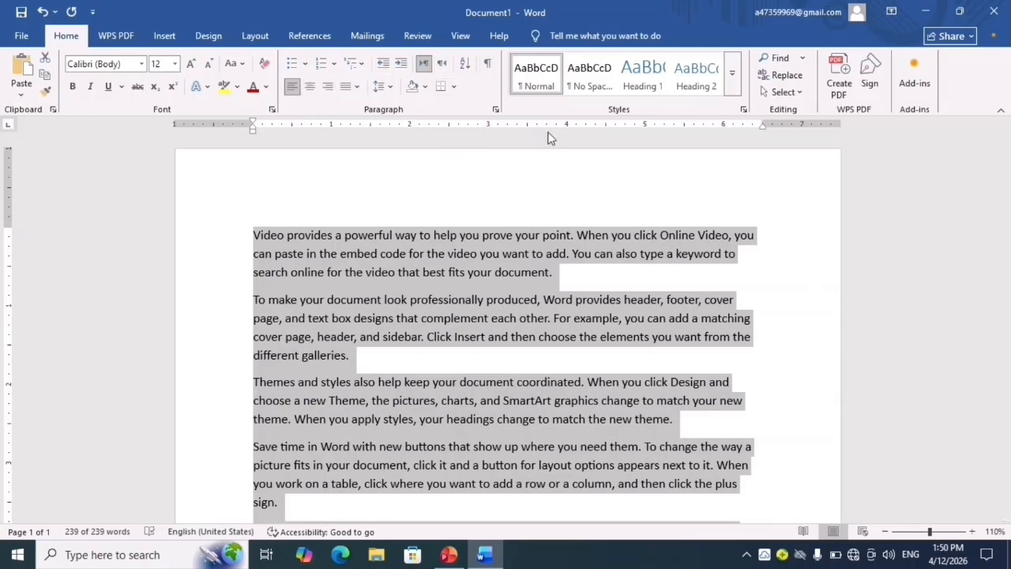
left_click(489, 67)
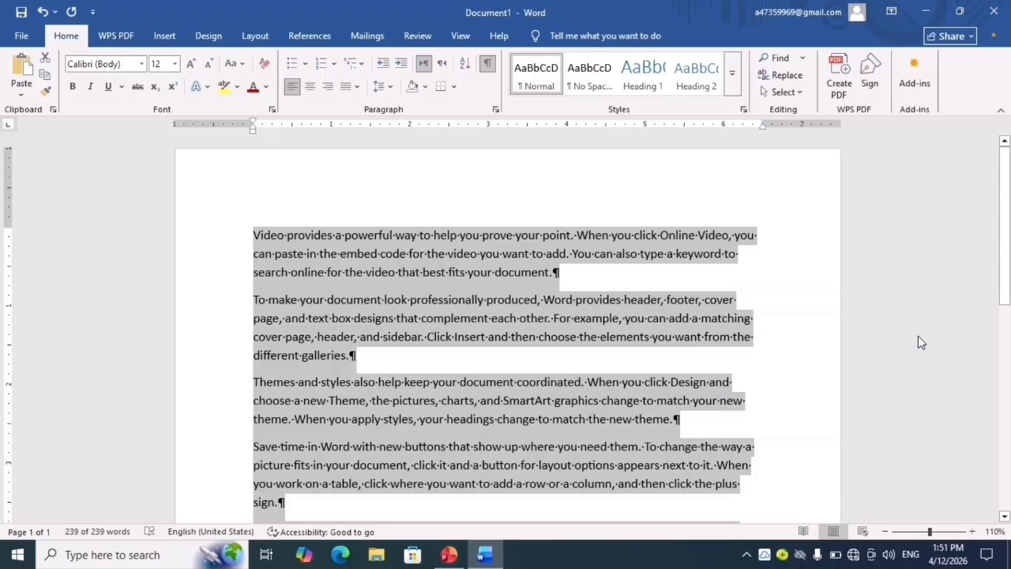
left_click(489, 64)
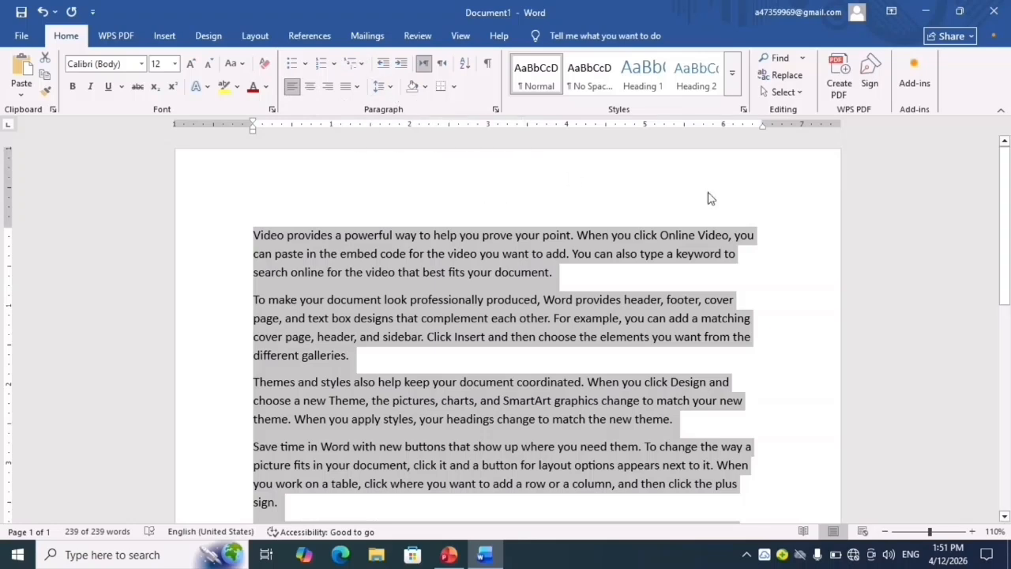
- Examine the line spacing, shading colour and border options for the selected paragraphs, and clear the selection
left_click(389, 87)
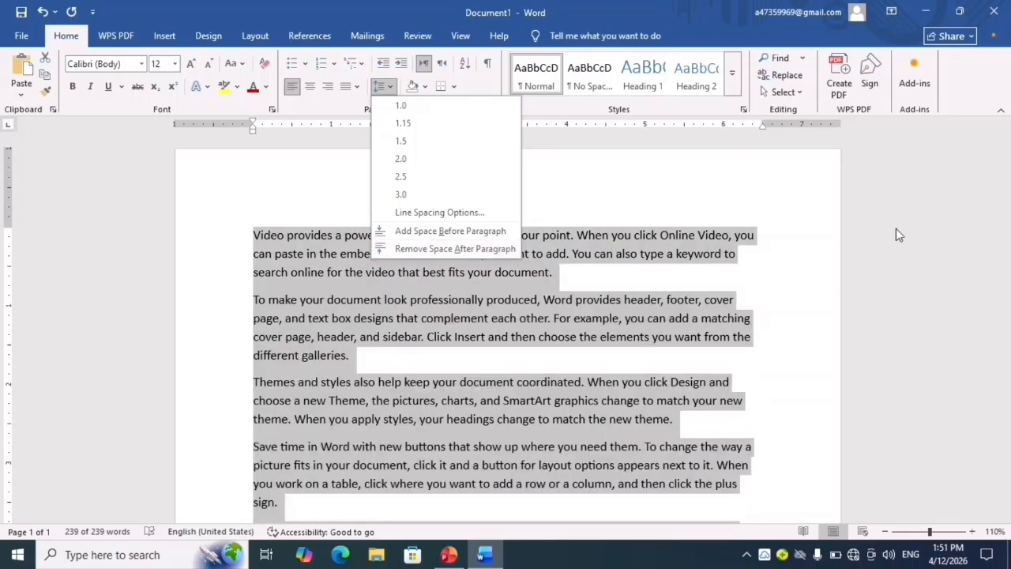
left_click(896, 229)
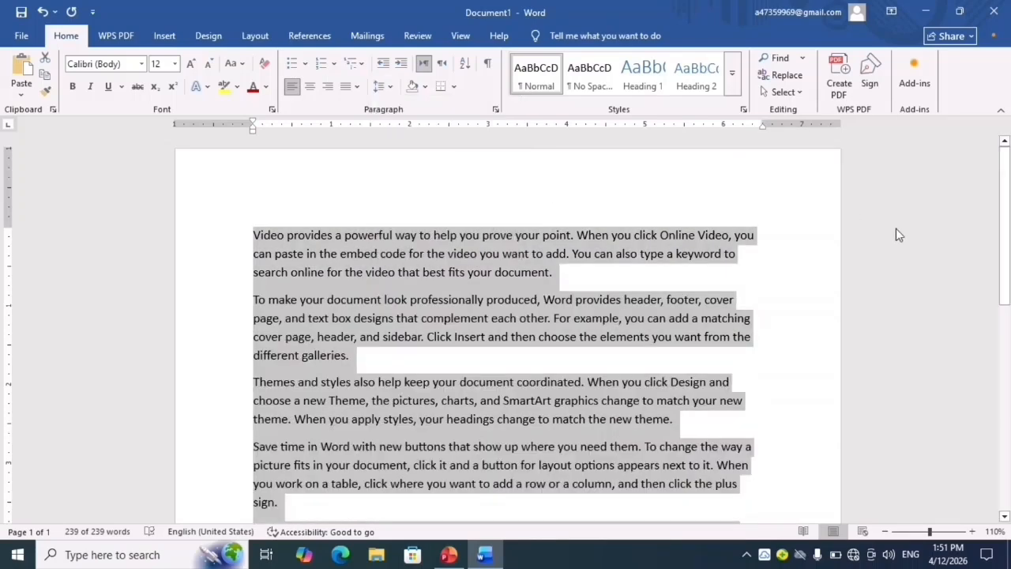
left_click(425, 89)
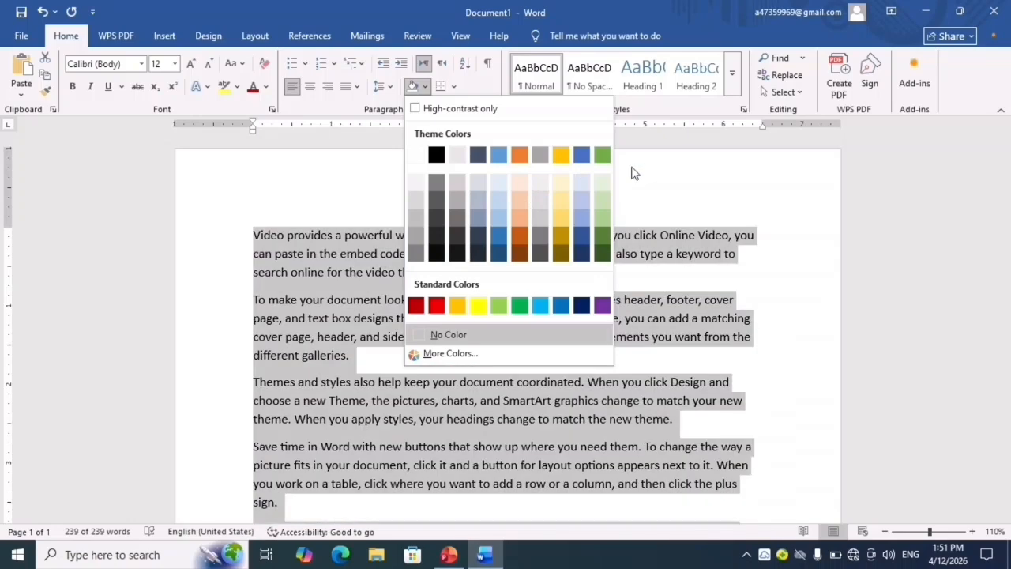
left_click(895, 242)
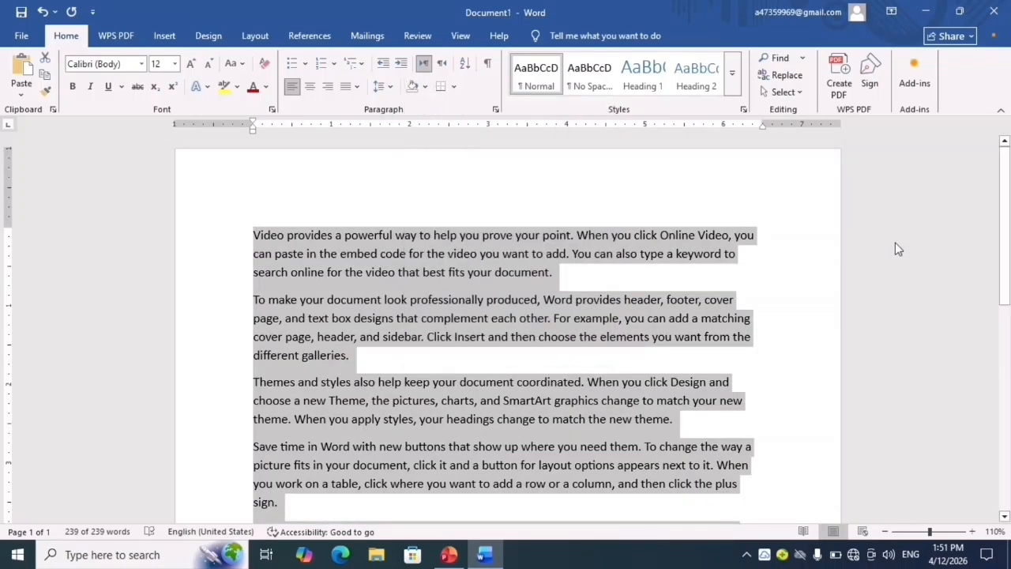
left_click(455, 88)
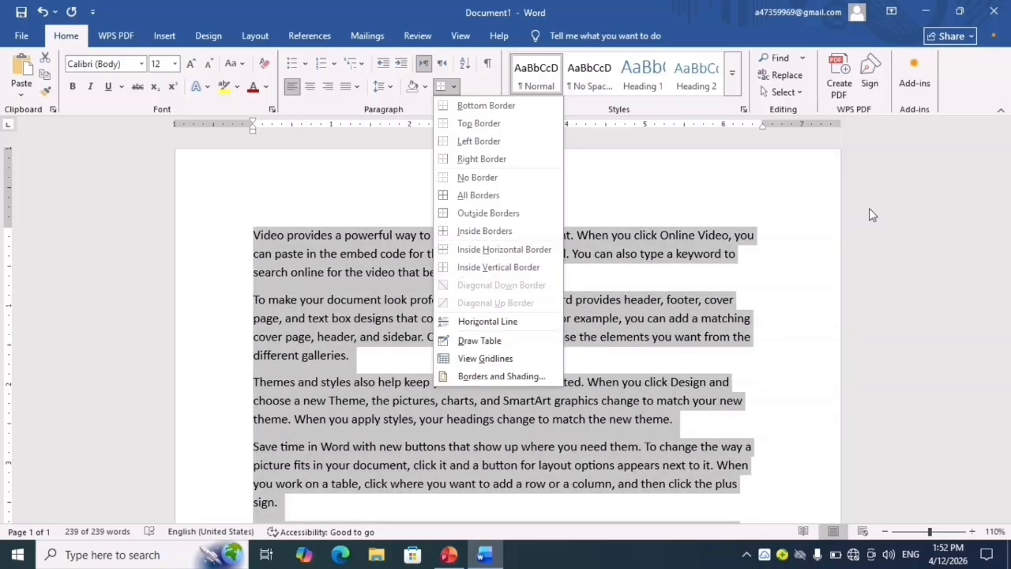
left_click(870, 212)
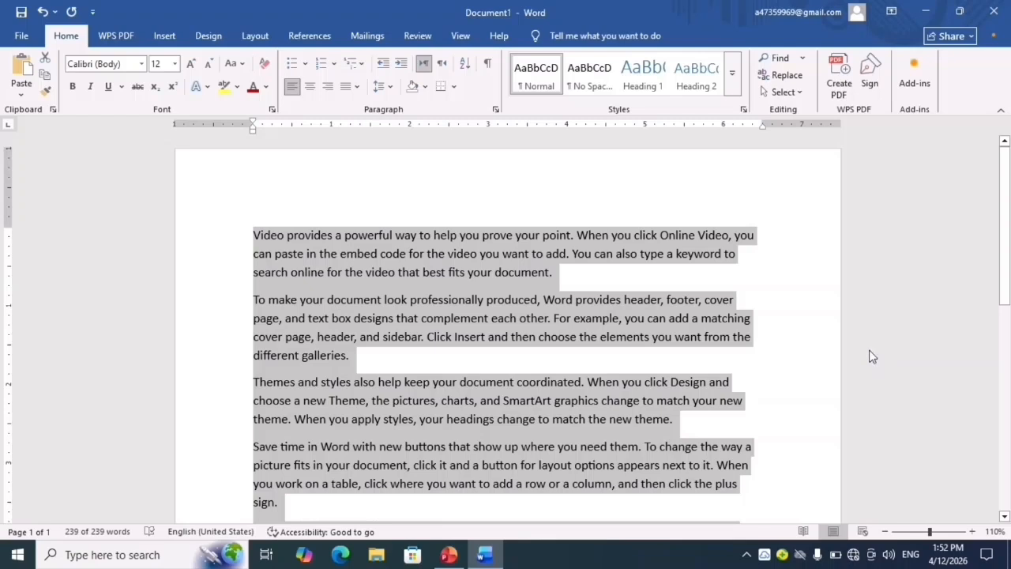
left_click(943, 274)
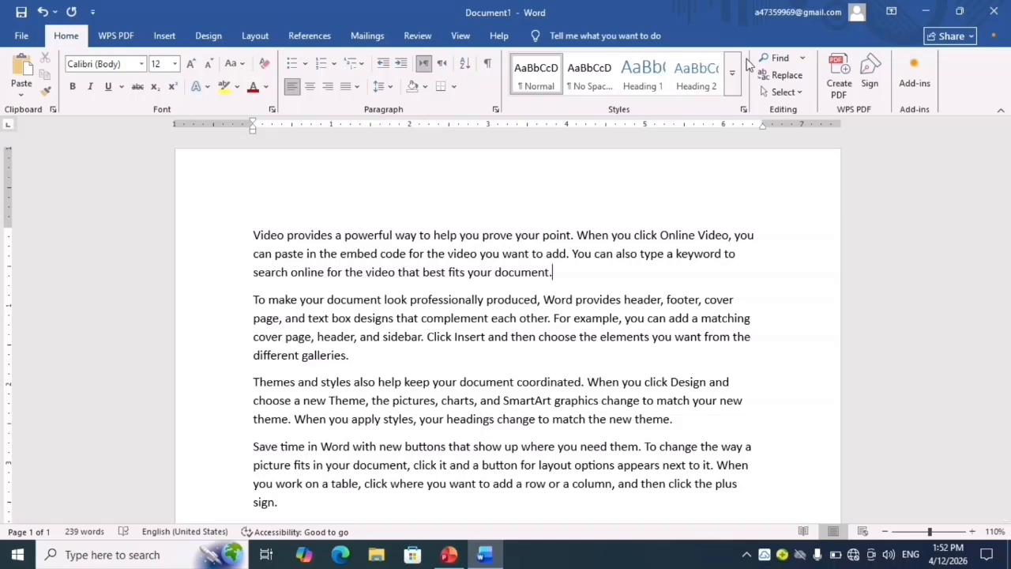
- Search the document for the word "Video" with Find
left_click(801, 58)
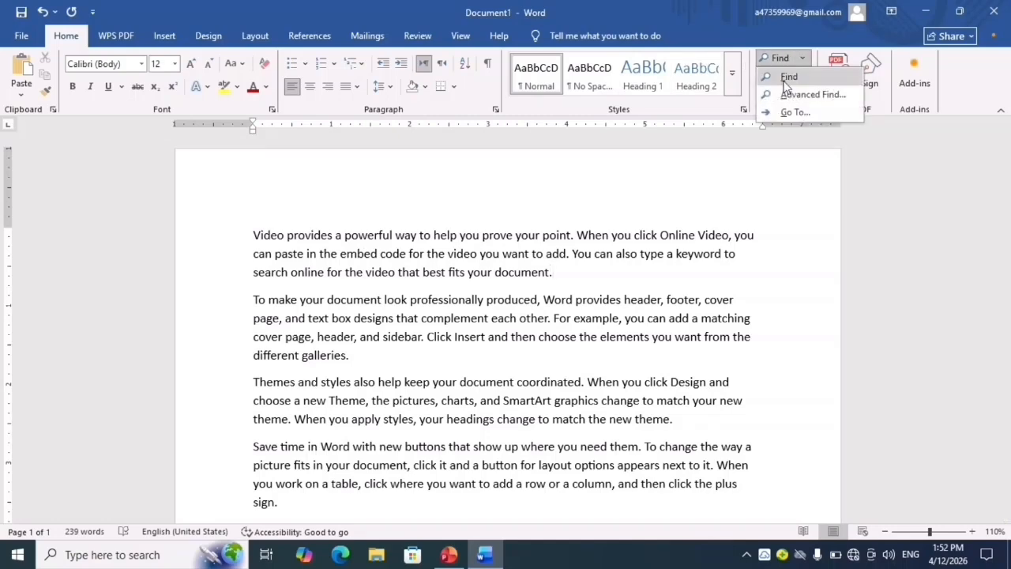
left_click(789, 77)
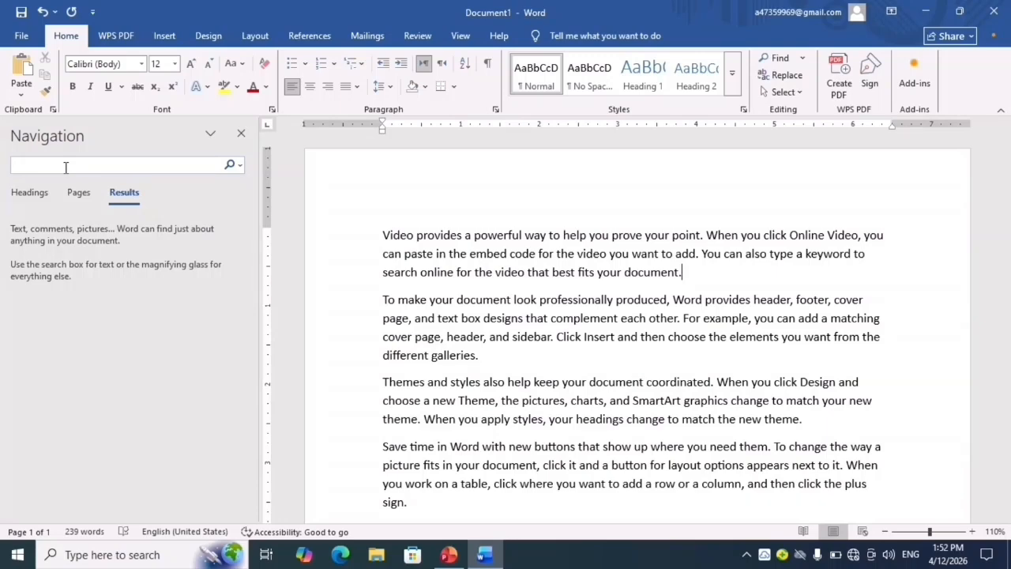
type("Video")
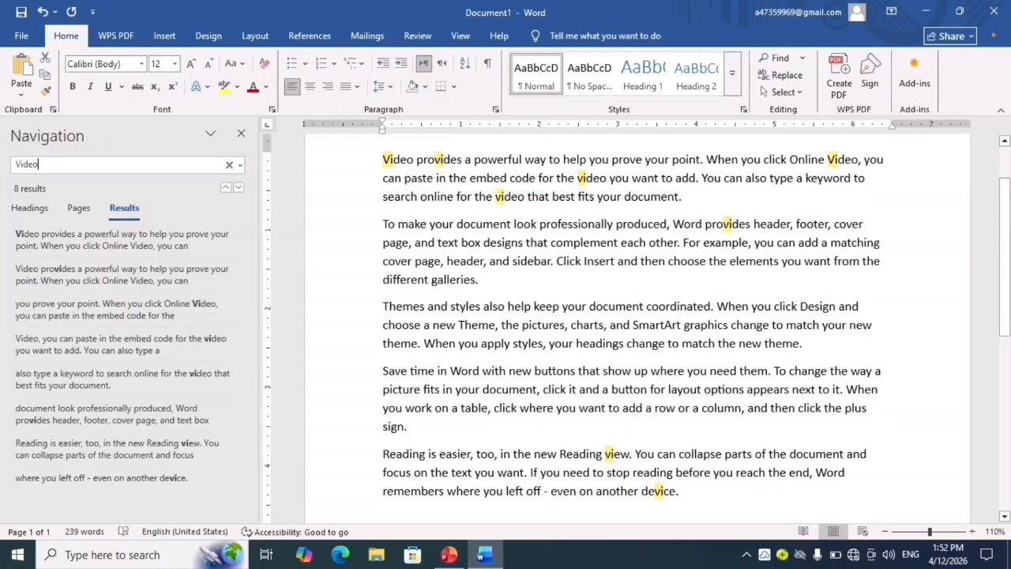
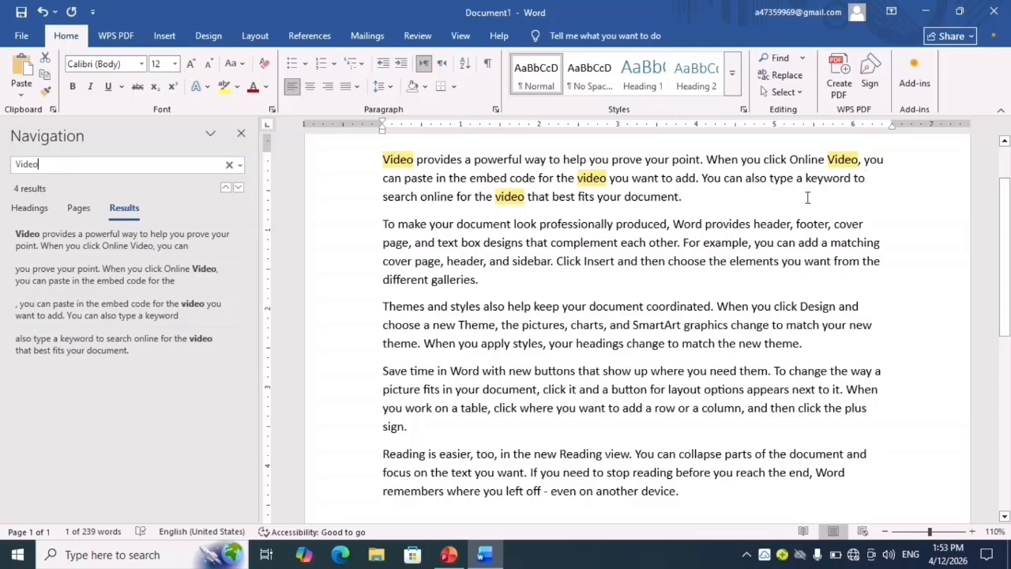
- Close the search results, select the whole document text and start Replace
left_click(241, 132)
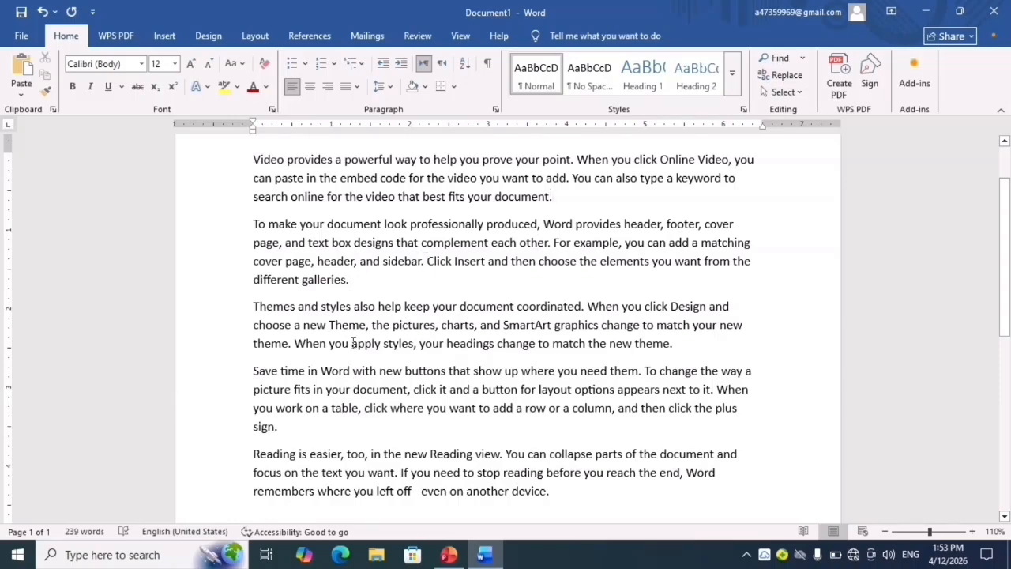
left_click(253, 167)
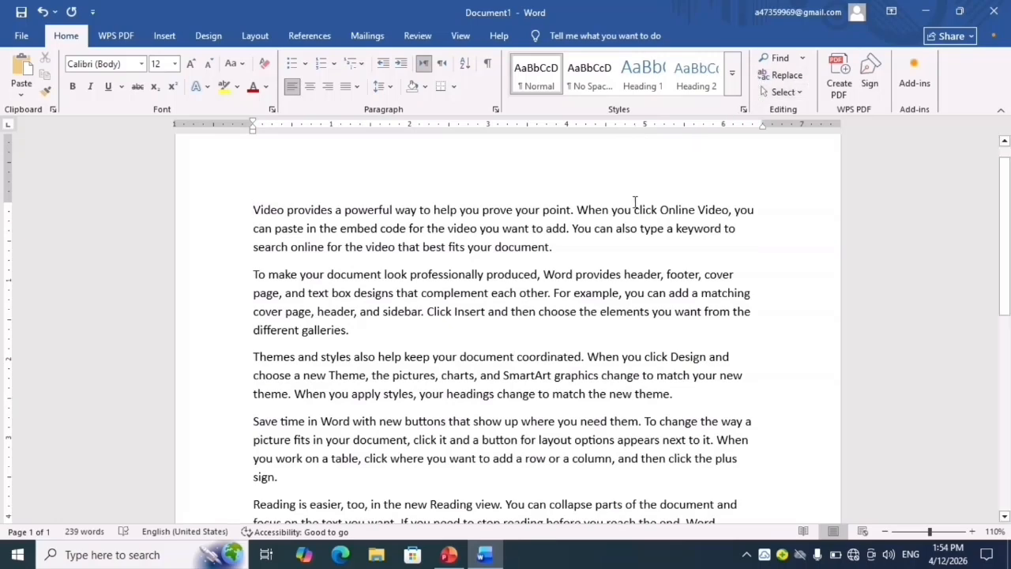
key("ctrl+a")
left_click(786, 76)
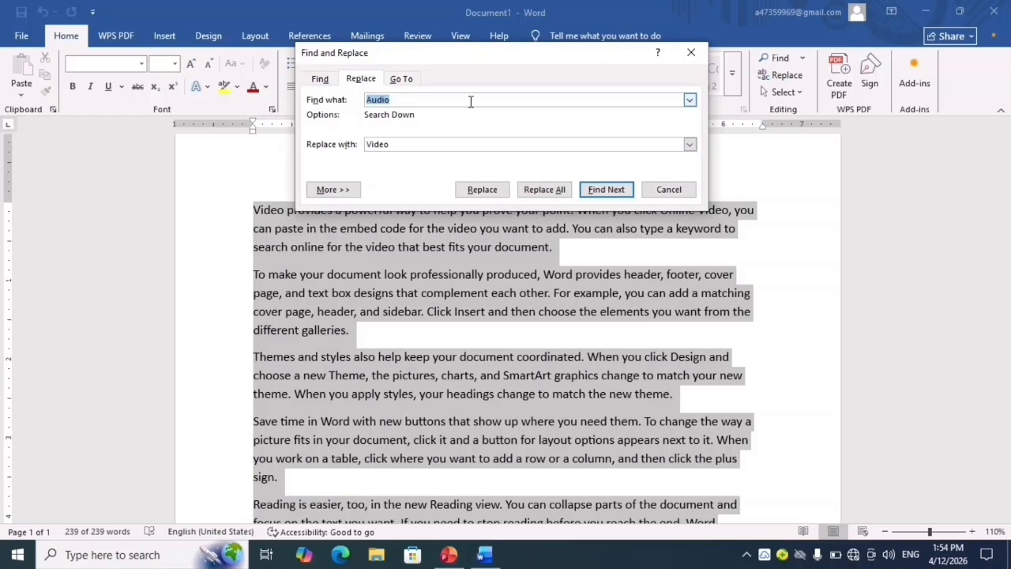
- Set the replacement to find "video" and substitute "Audio"
left_click(470, 101)
key("BackSpace")
key("BackSpace")
key("BackSpace")
key("BackSpace")
key("BackSpace")
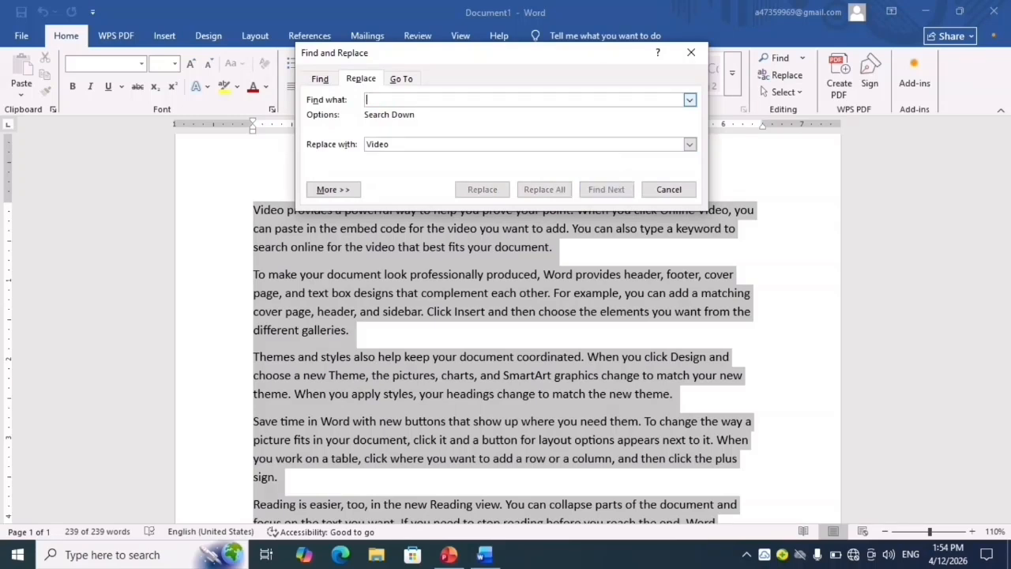
type("vi")
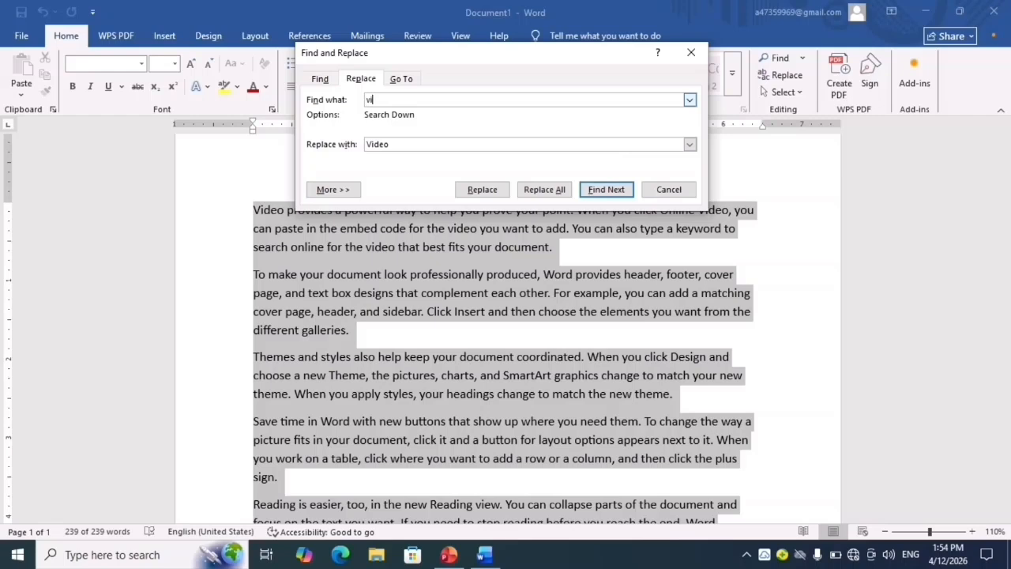
type("do")
left_click(454, 144)
key("BackSpace")
key("BackSpace")
key("BackSpace")
key("BackSpace")
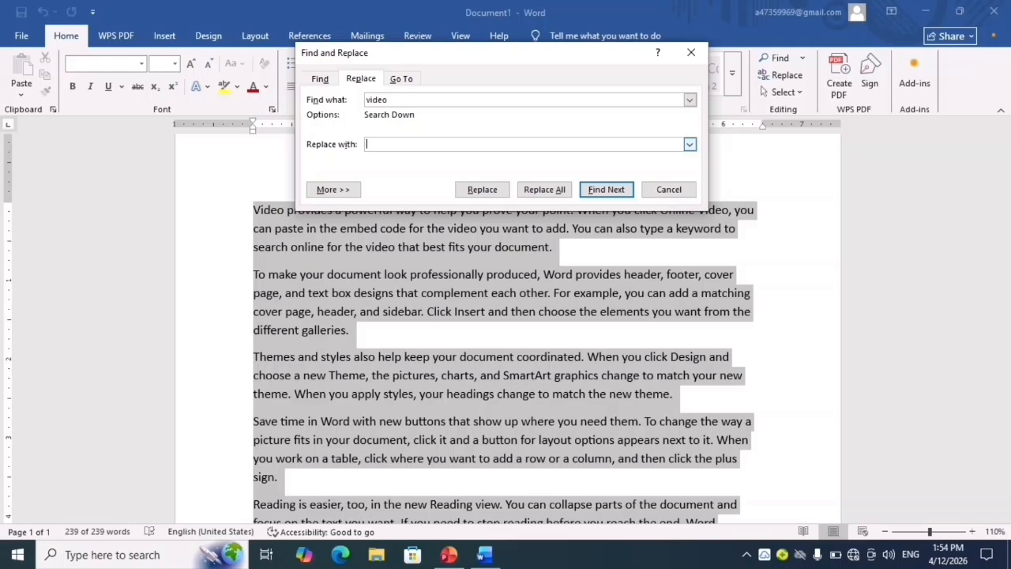
type("Audio")
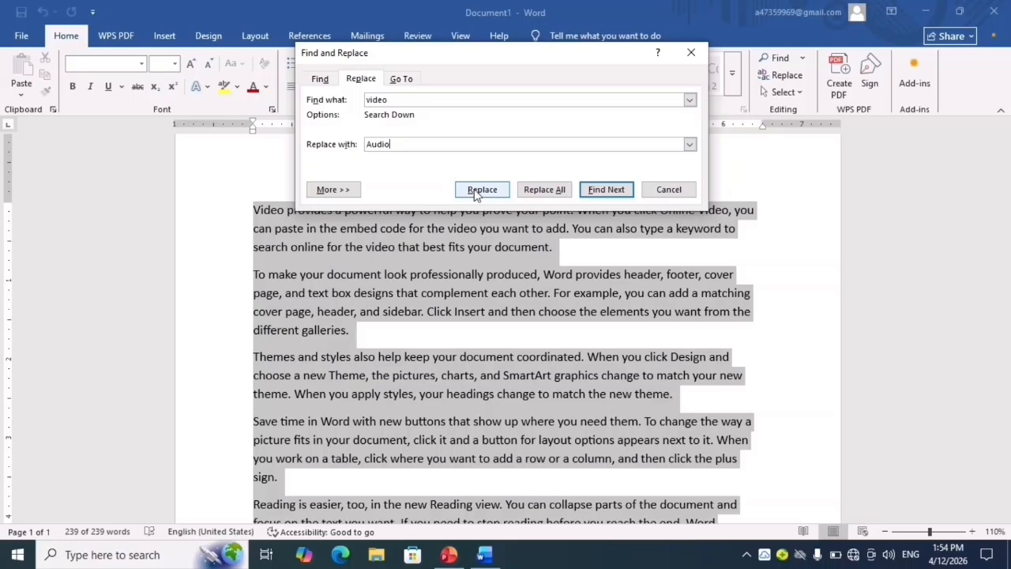
- Replace every "video" with "Audio" in the selection and the rest of the document, and close Find and Replace
left_click(539, 193)
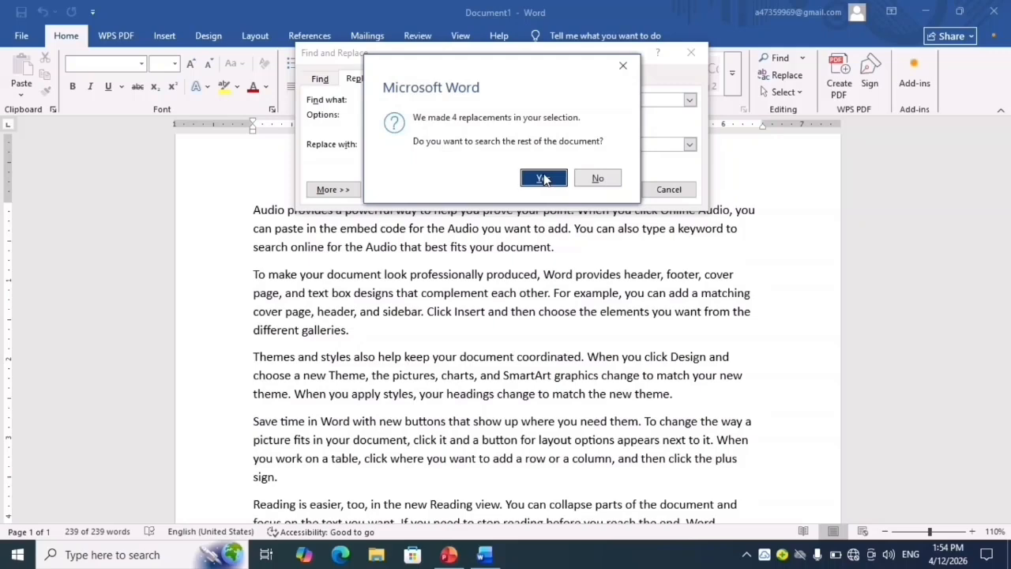
left_click(543, 179)
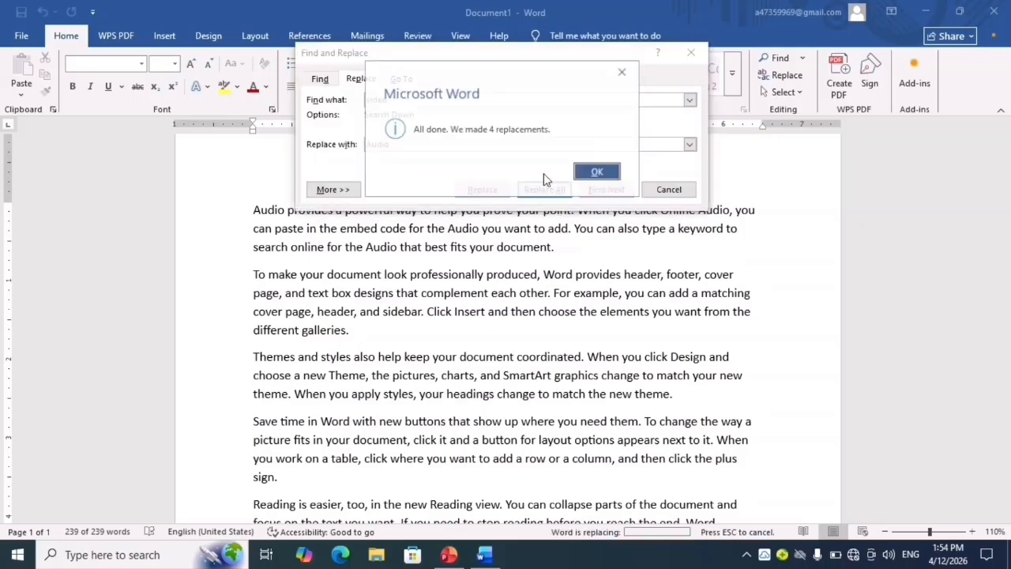
left_click(598, 173)
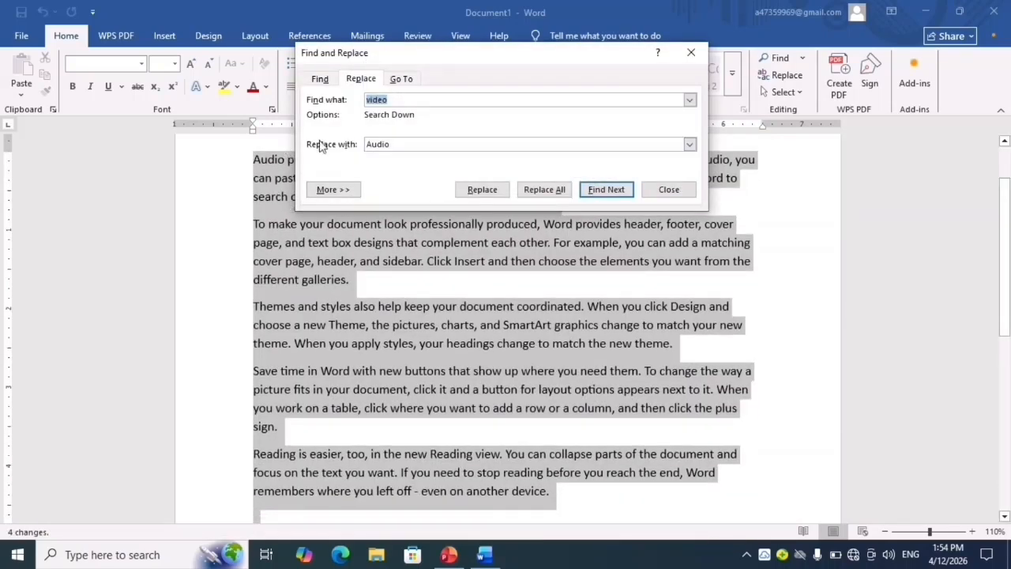
left_click(691, 52)
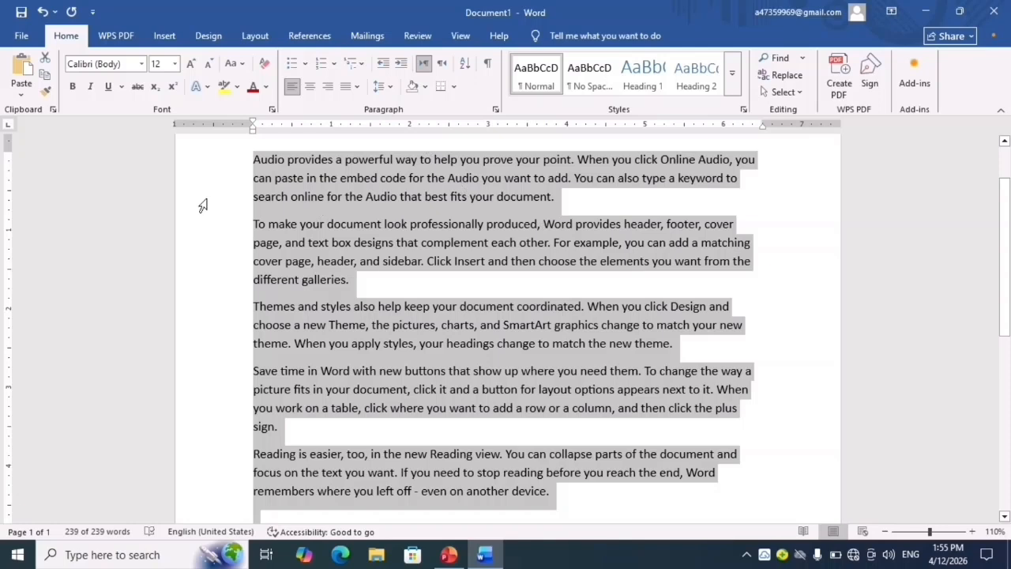
- Set up a reverse replacement that finds "Audio" and substitutes "Video" in the selected text
left_click(784, 75)
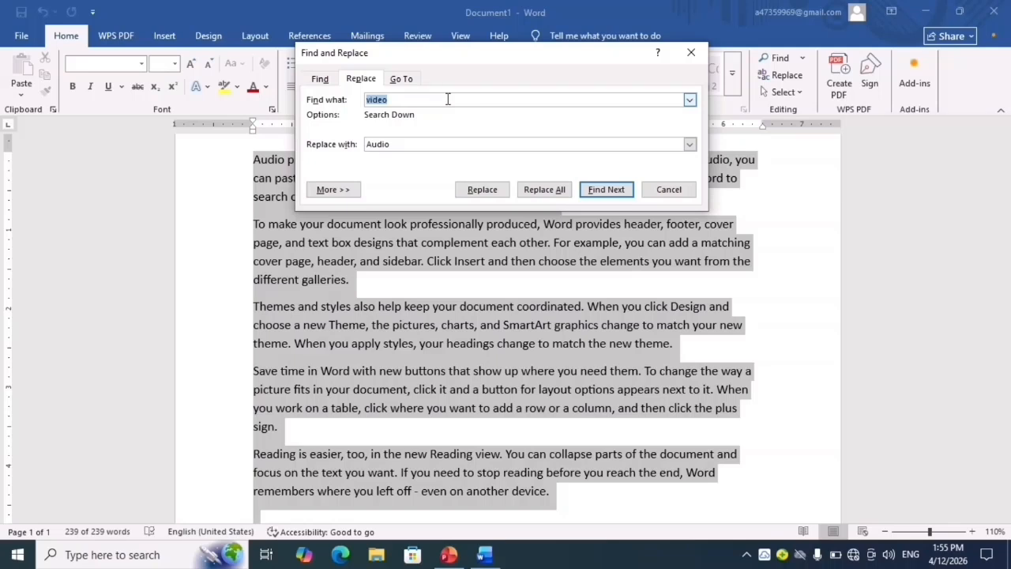
key("BackSpace")
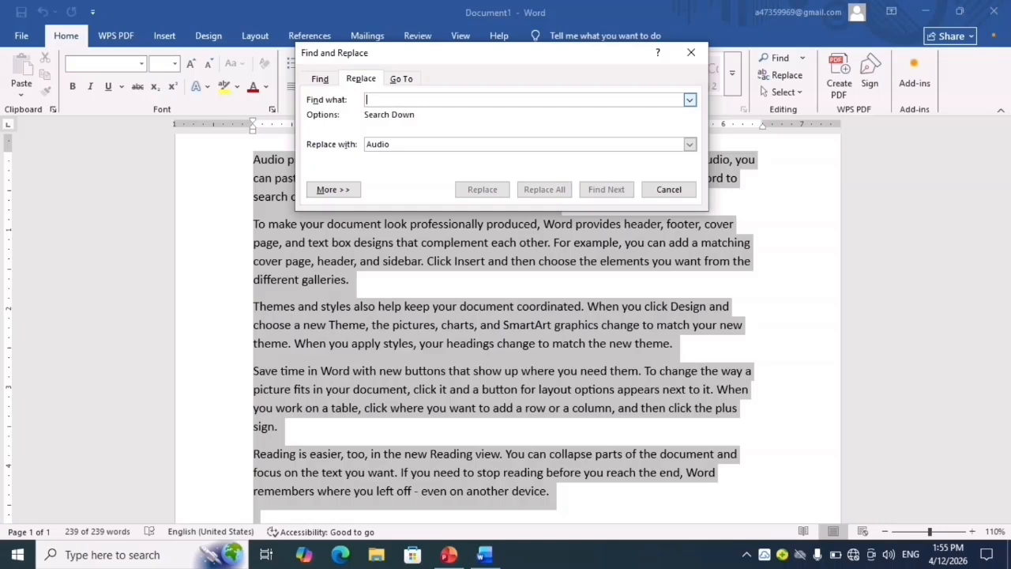
type("Au")
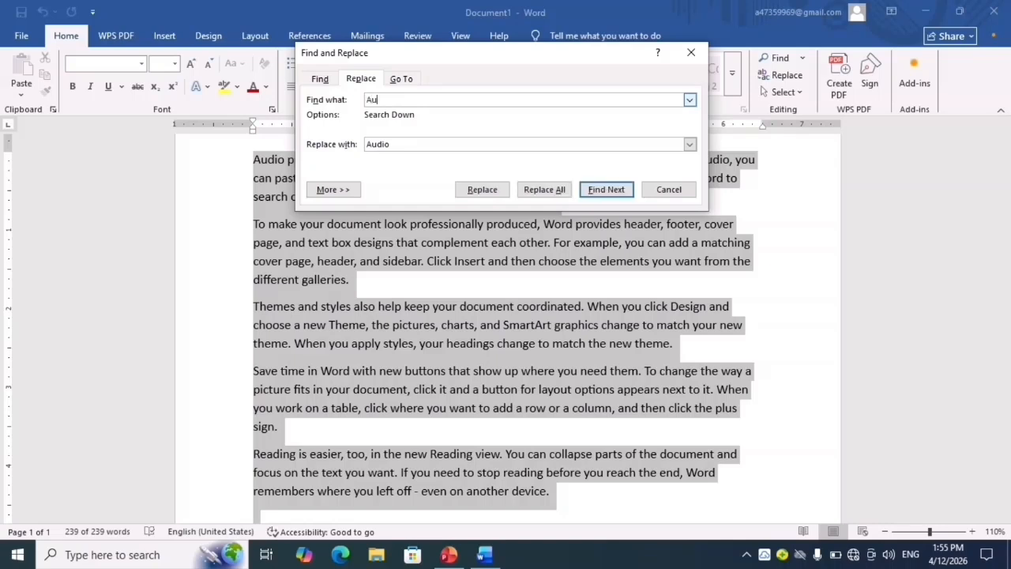
type("di")
key("BackSpace")
key("BackSpace")
key("BackSpace")
key("BackSpace")
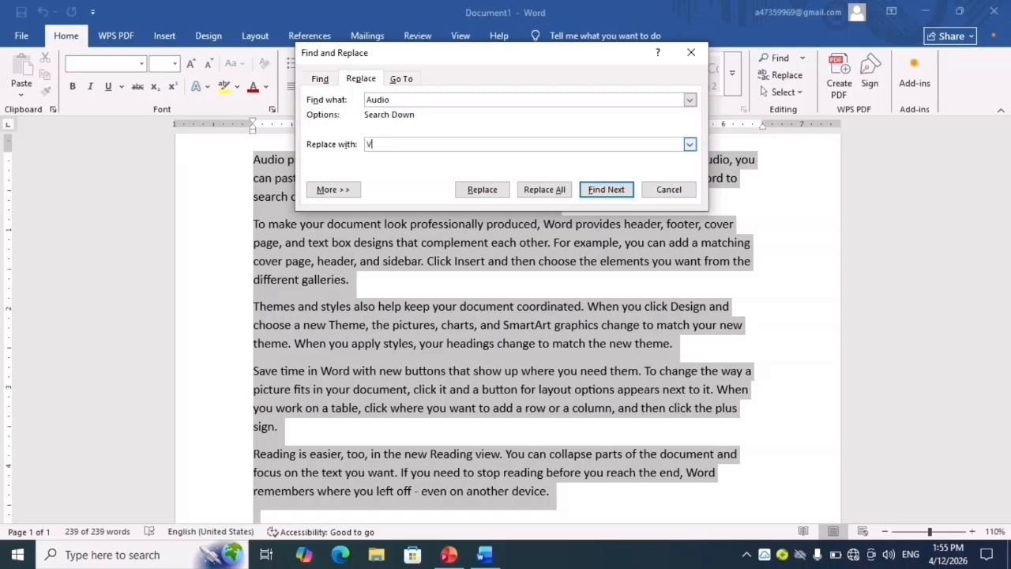
type("Video")
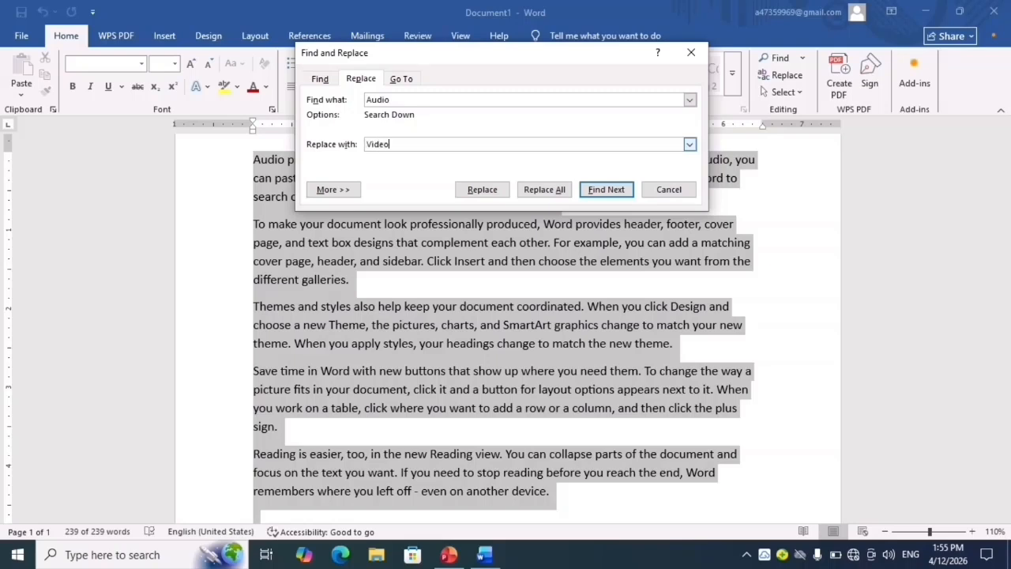
- Replace all occurrences of "Audio" with "Video", including the rest of the document, and close Find and Replace
left_click(544, 192)
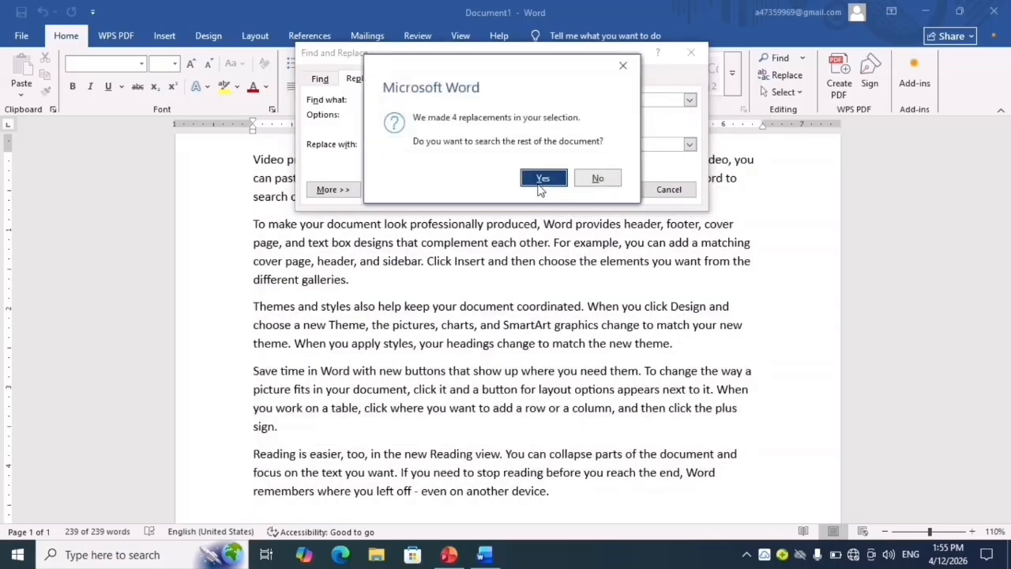
left_click(542, 180)
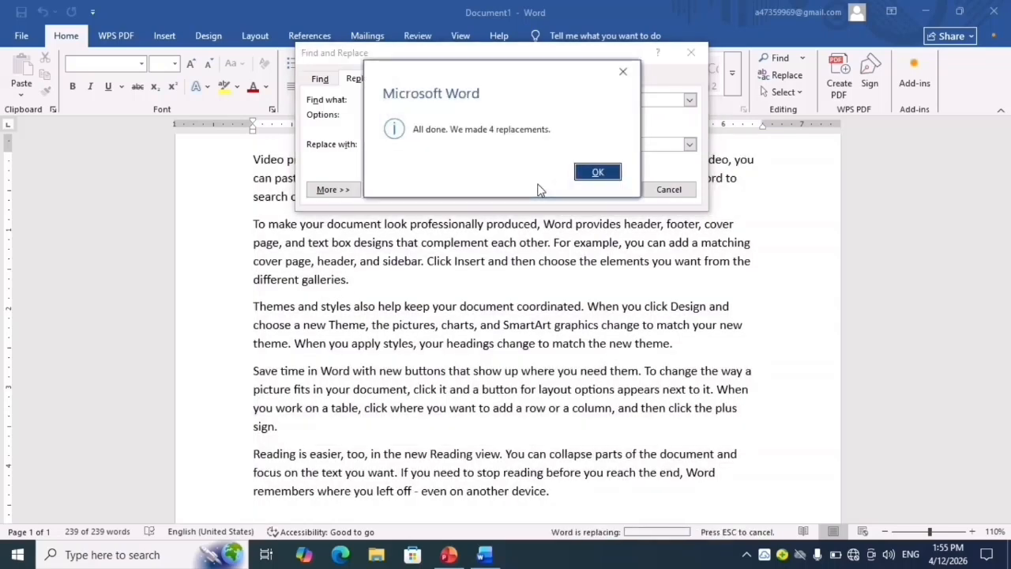
left_click(591, 173)
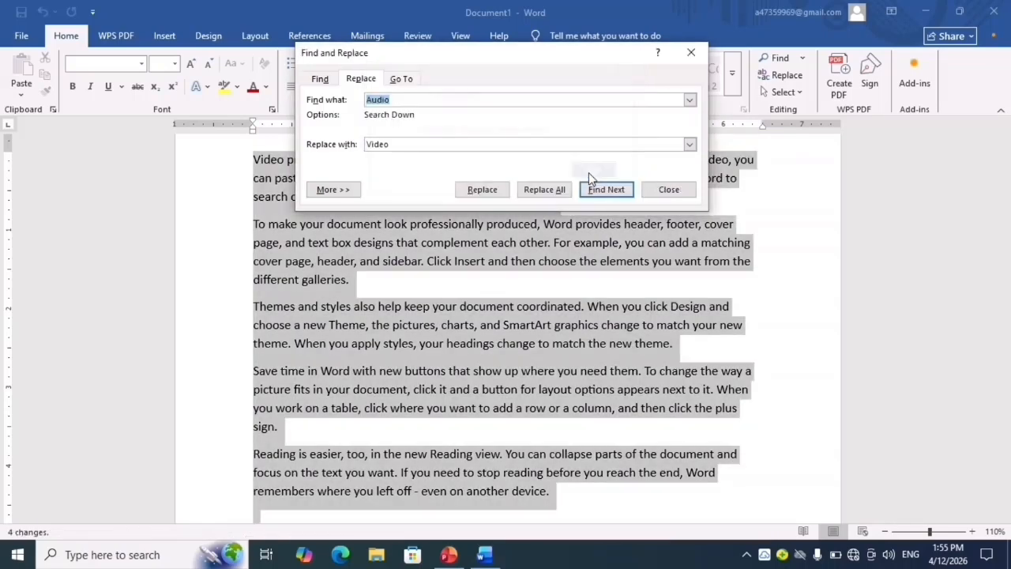
left_click(693, 53)
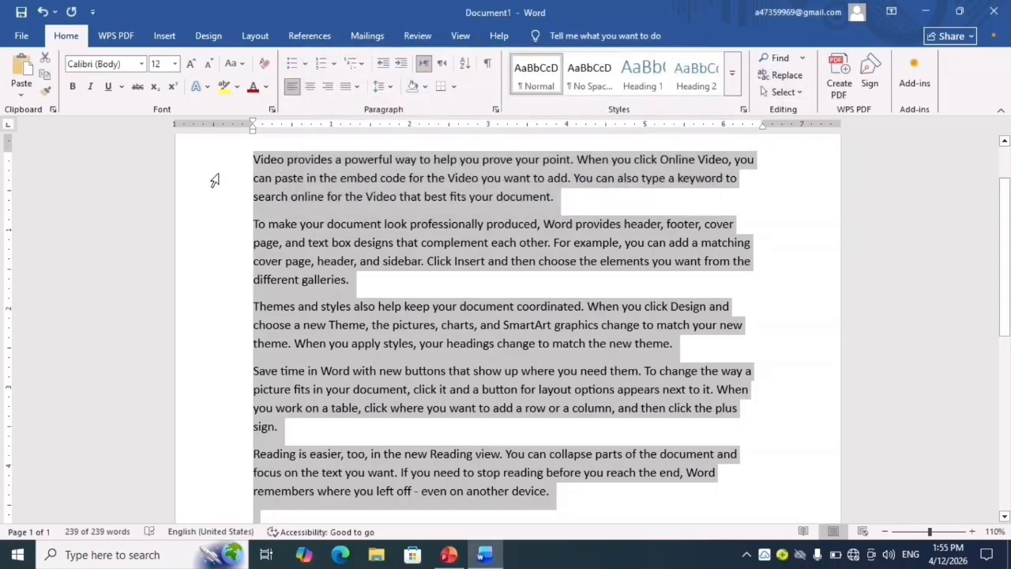
- Delete all the selected text and undo the deletion
key("Delete")
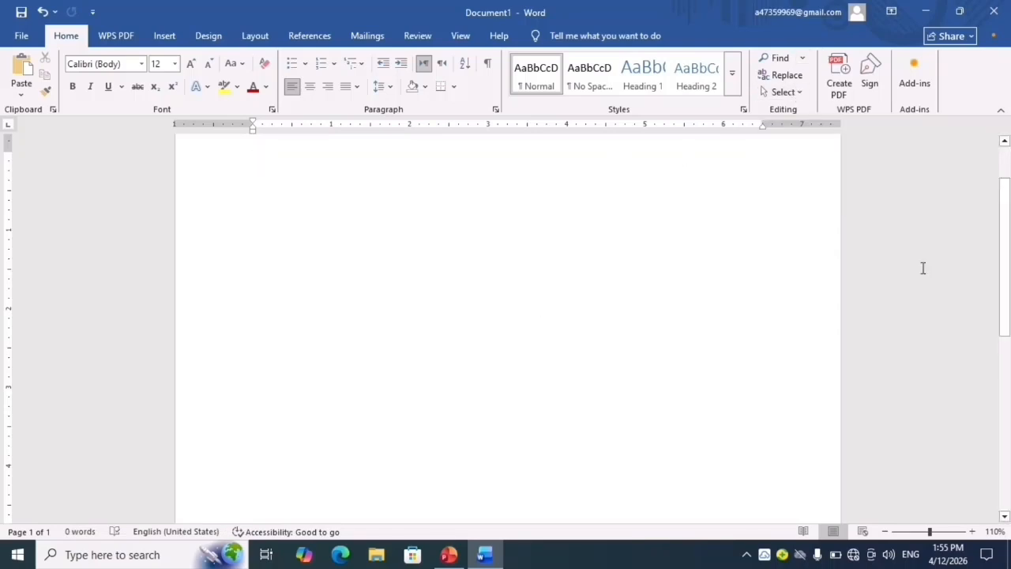
scroll(1008, 237, "up", 1)
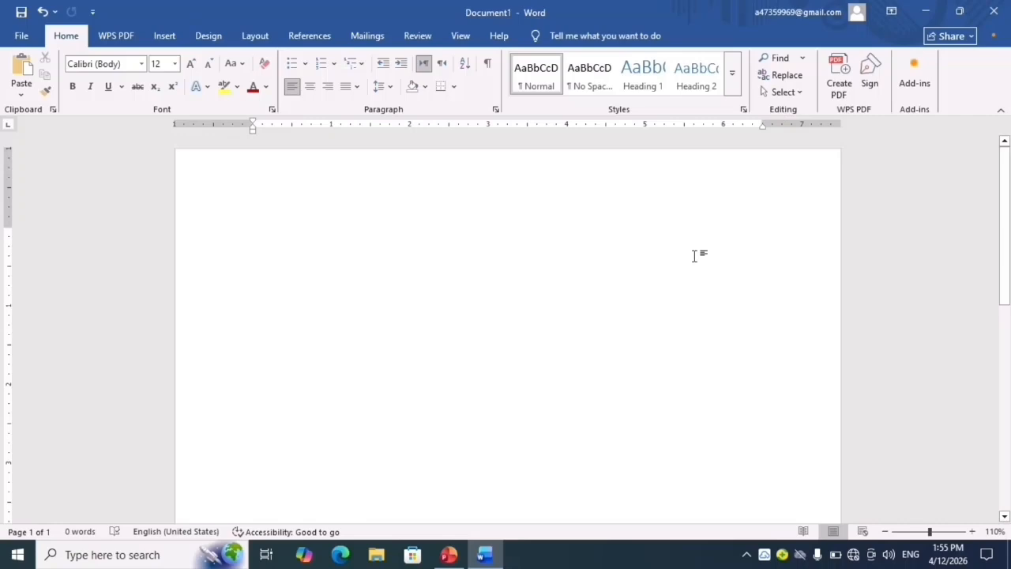
key("ctrl+z")
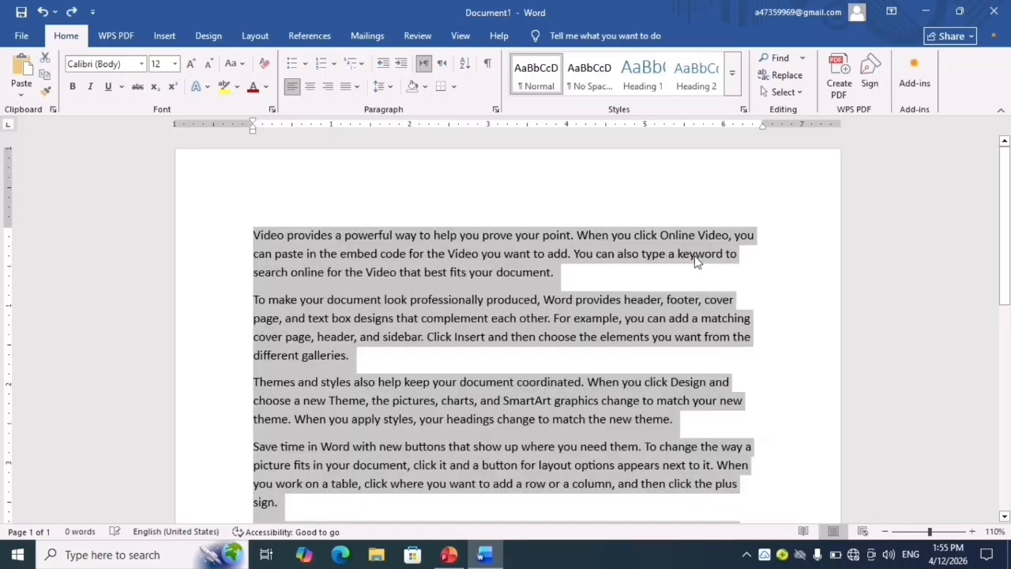
- Select the whole document with Select All, clear the selection, and examine the other selection options
left_click(789, 91)
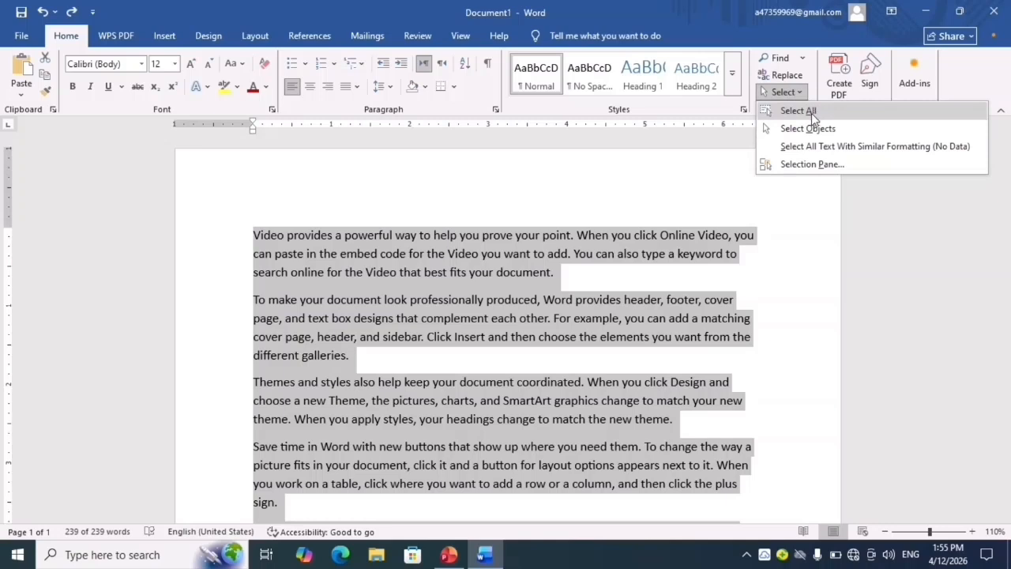
left_click(810, 111)
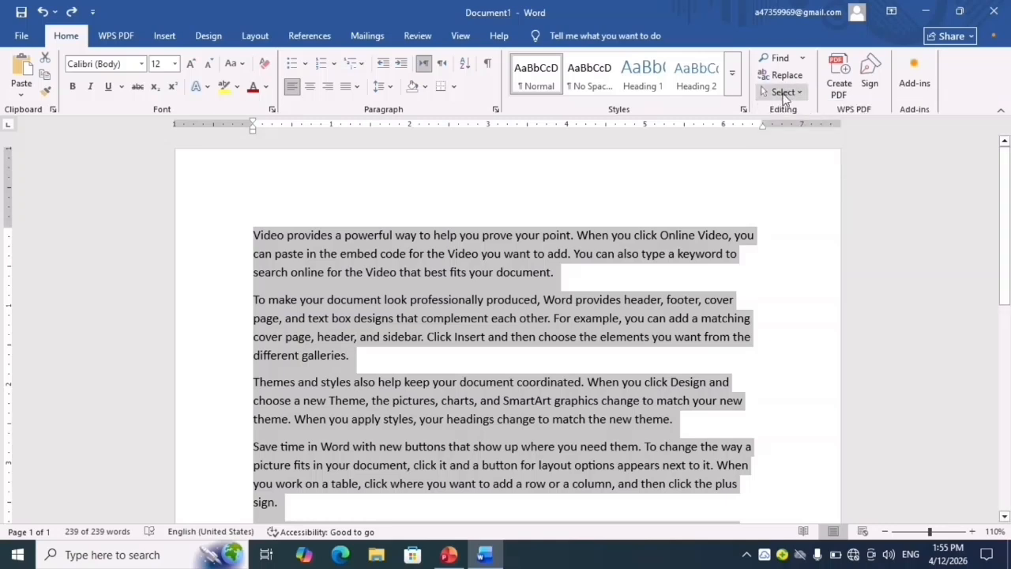
left_click(785, 93)
left_click(850, 215)
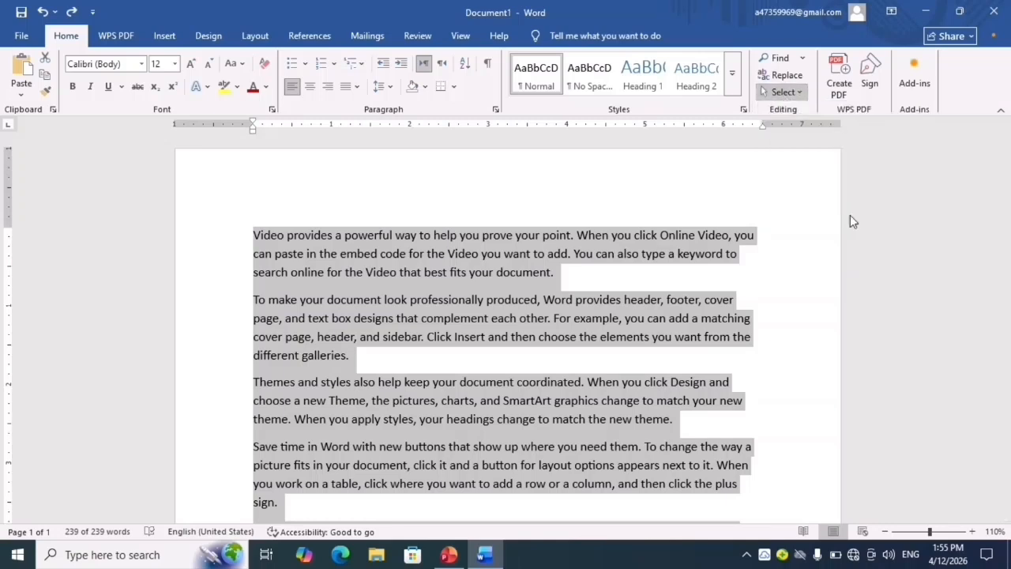
left_click(891, 234)
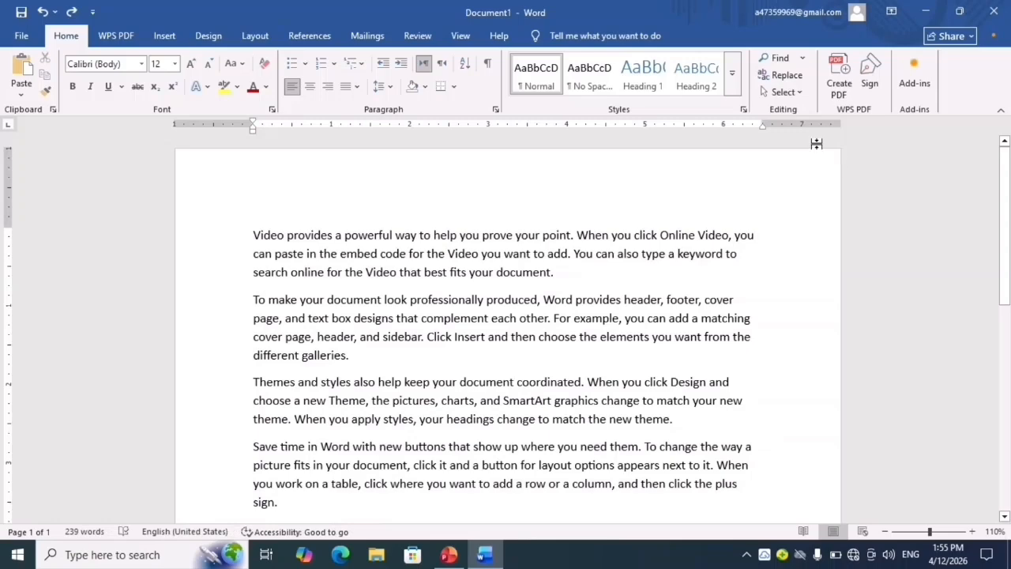
left_click(799, 96)
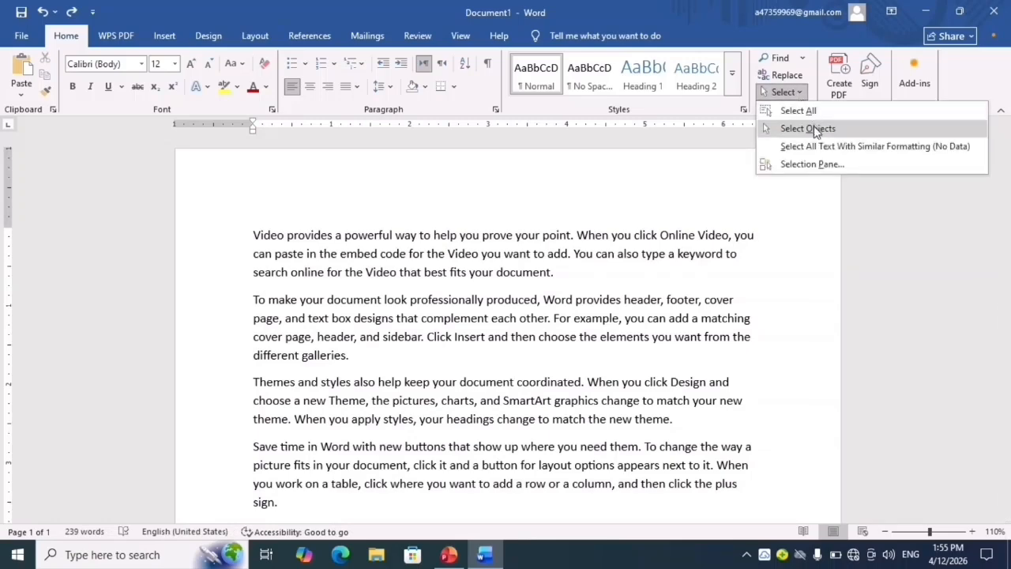
left_click(891, 233)
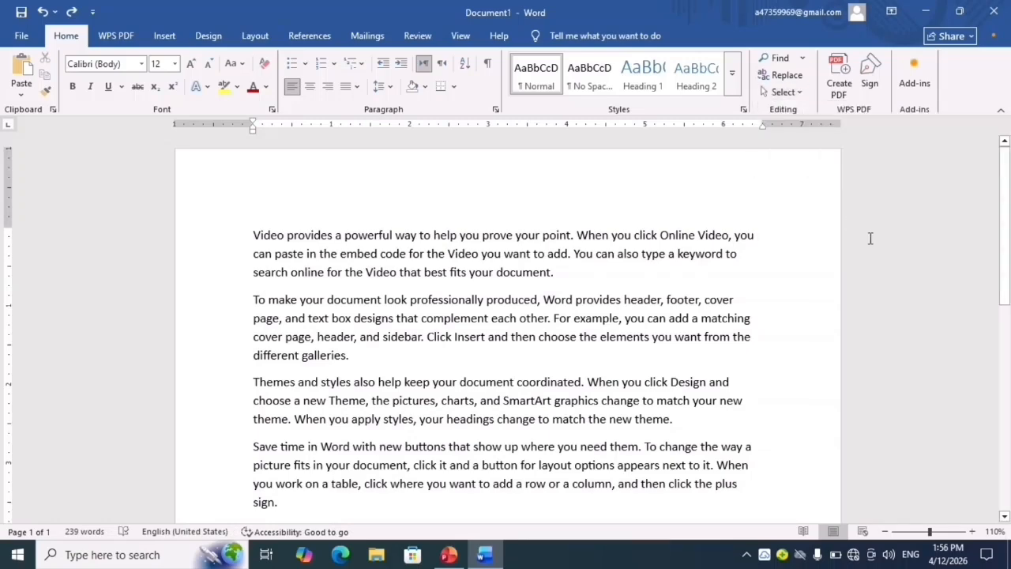
- Delete all five sample paragraphs to leave a blank page
key("ctrl+a")
left_click(869, 239)
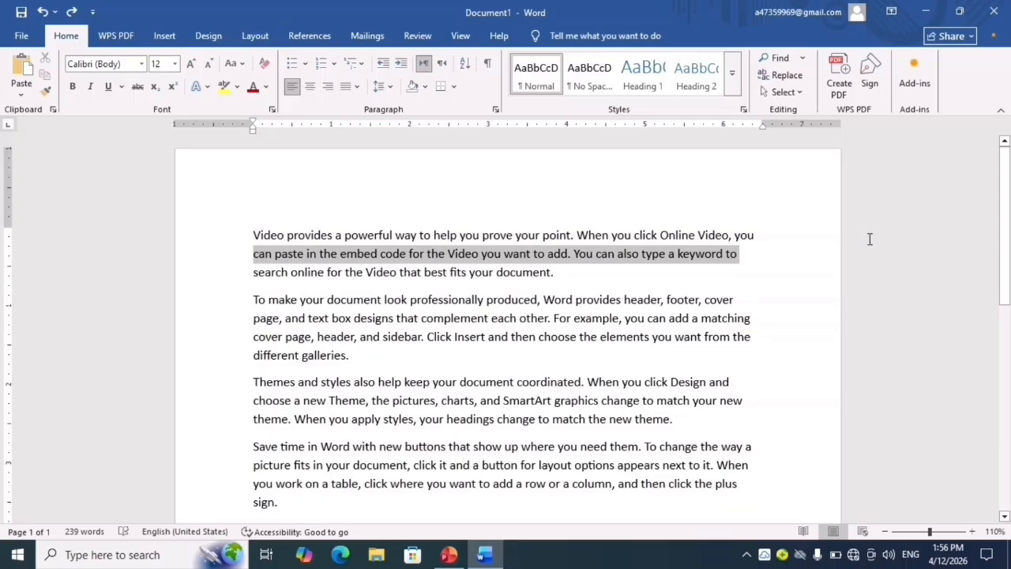
key("ctrl+a")
key("Delete")
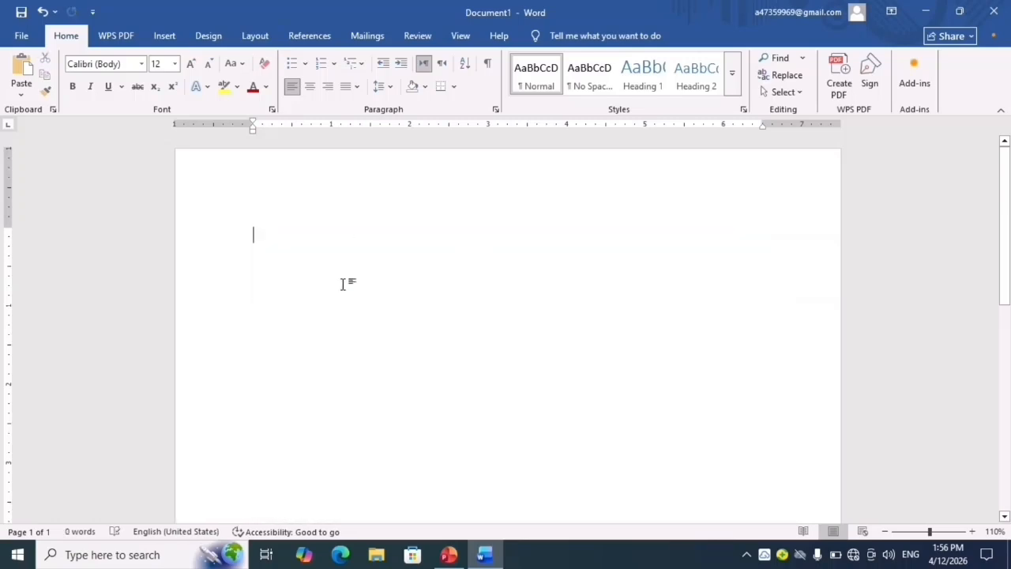
- Insert a circle 1" high and 1" wide near the page's upper-left area
left_click(166, 38)
left_click(203, 72)
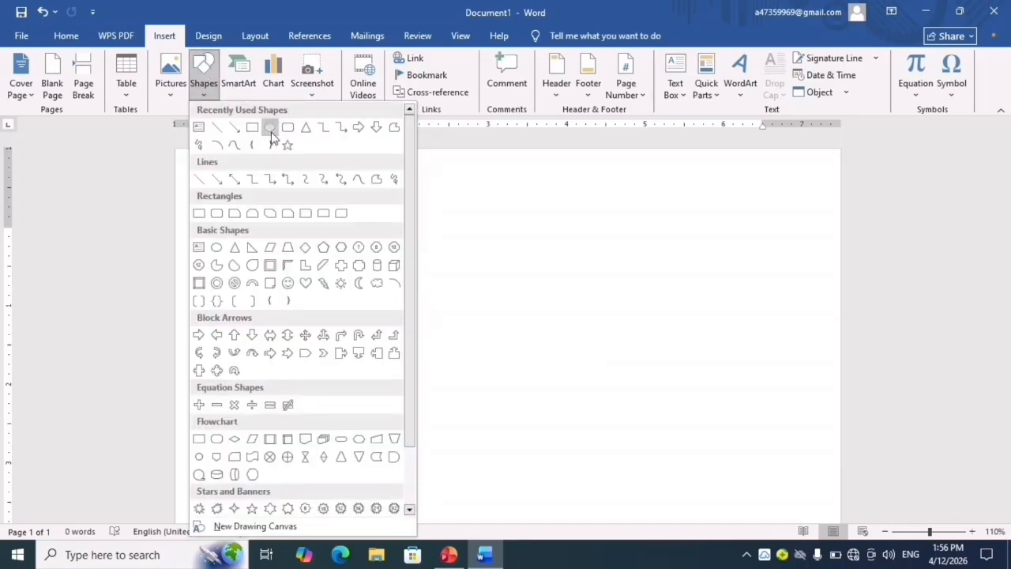
left_click(270, 127)
left_click(291, 250)
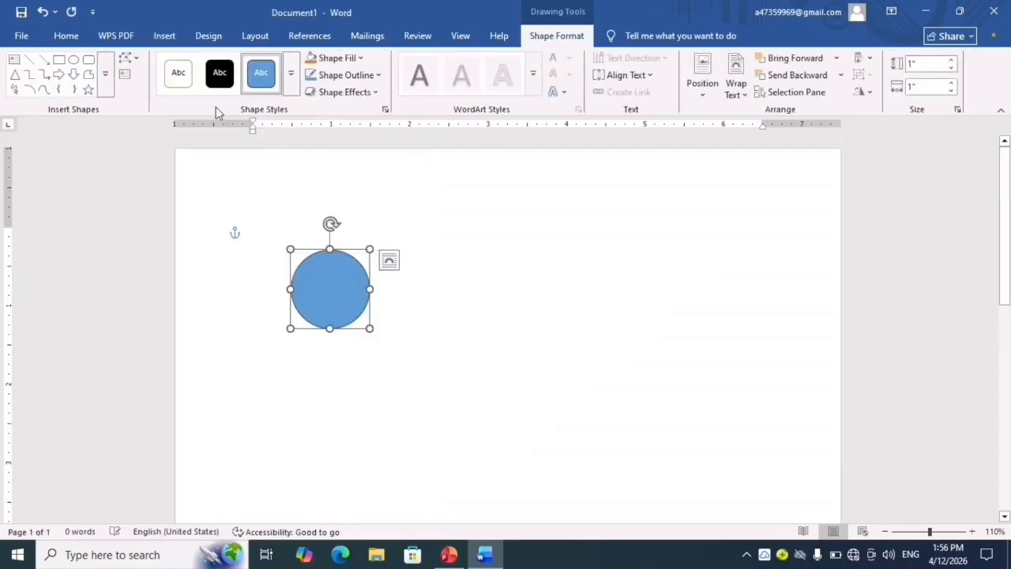
- Insert a square 1" high and 1" wide, below and to the right of the circle
left_click(164, 35)
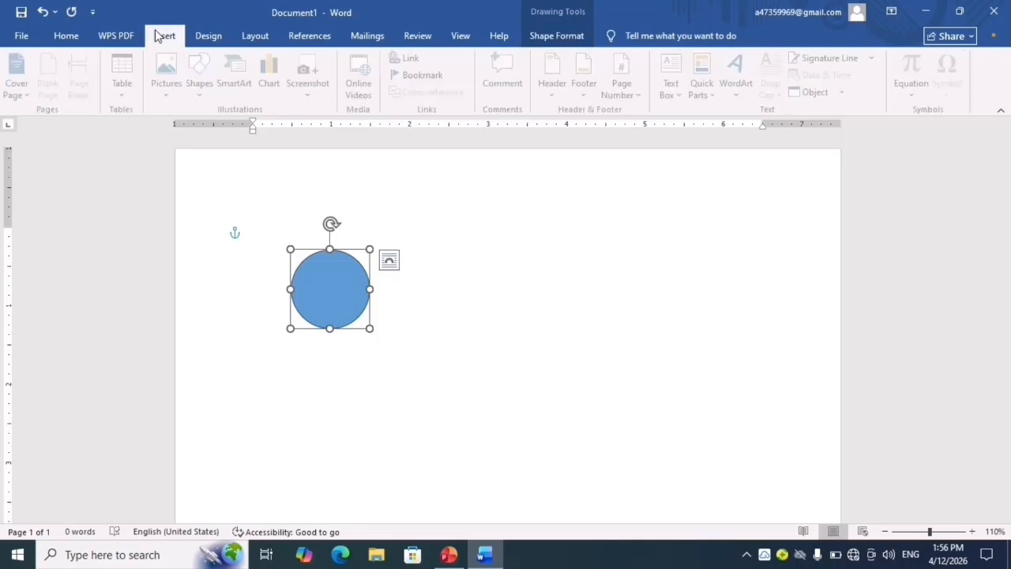
left_click(204, 79)
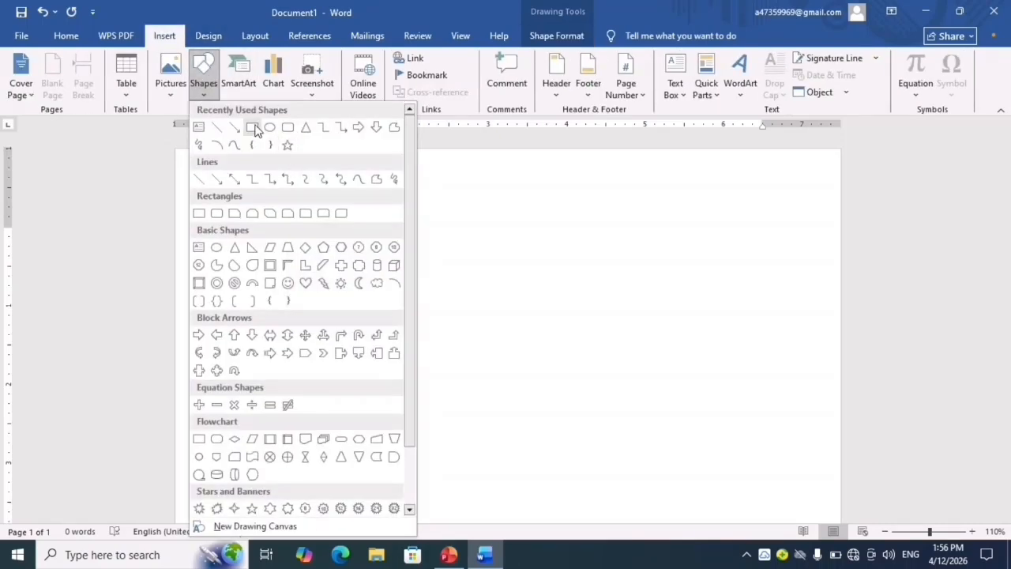
left_click(252, 126)
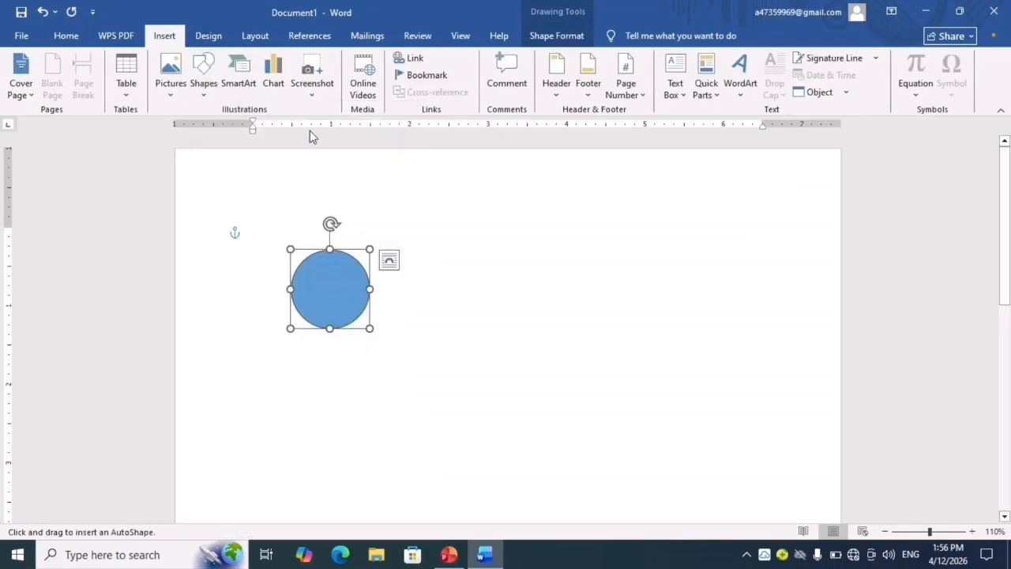
left_click(556, 342)
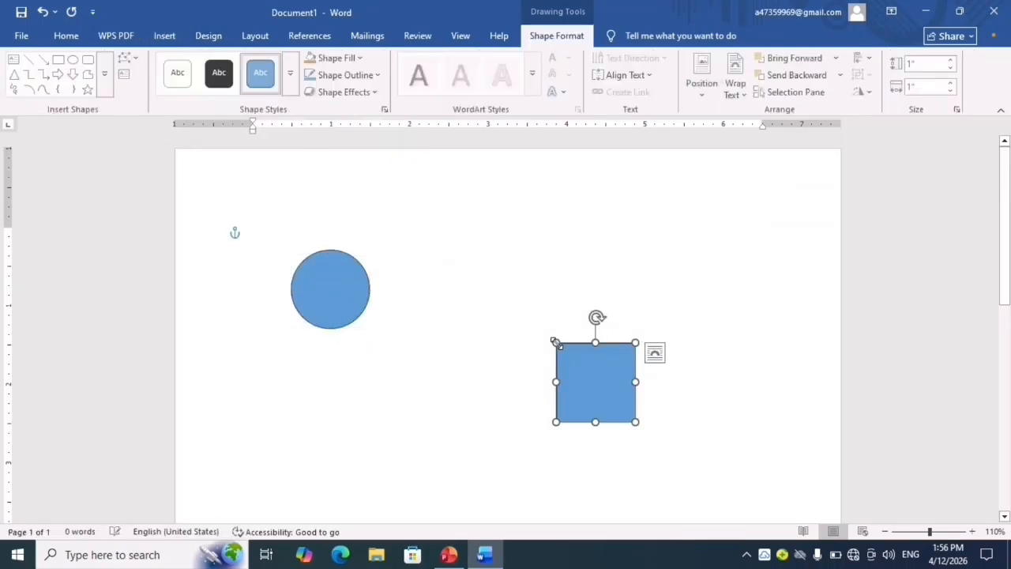
- Insert an isosceles triangle 1" high and 1.16" wide, below the circle and to the left of the square
left_click(162, 35)
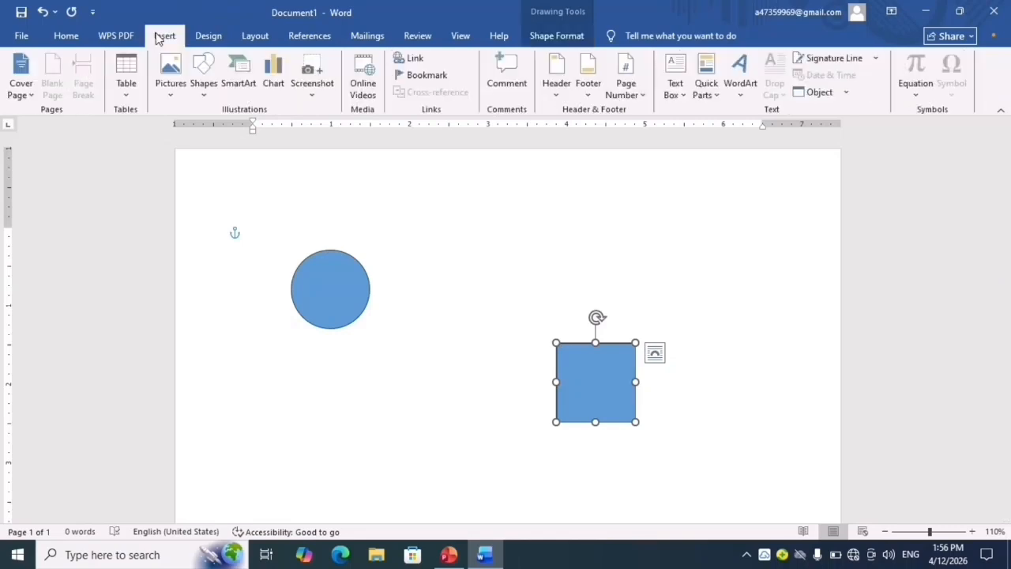
left_click(203, 77)
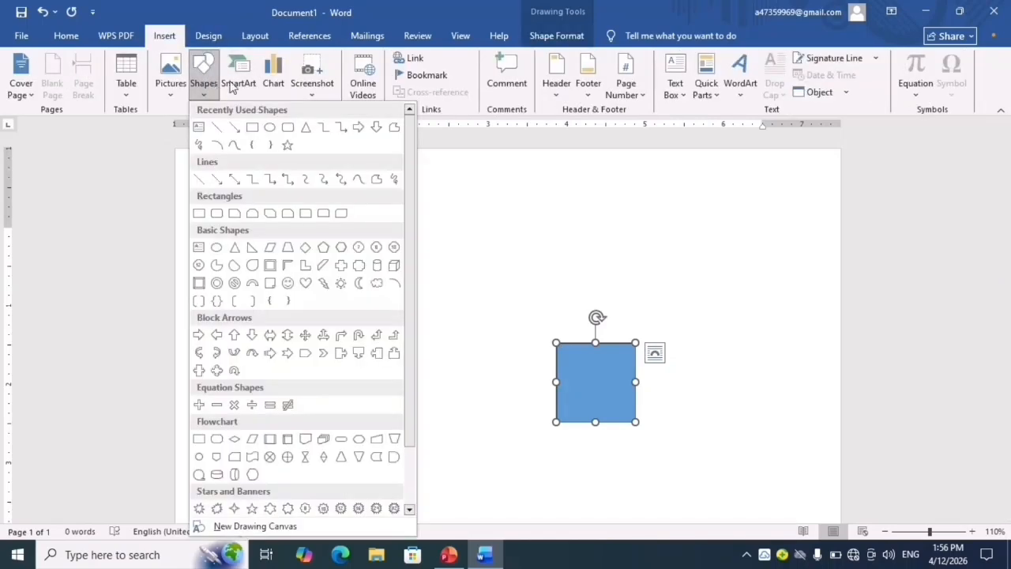
left_click(306, 131)
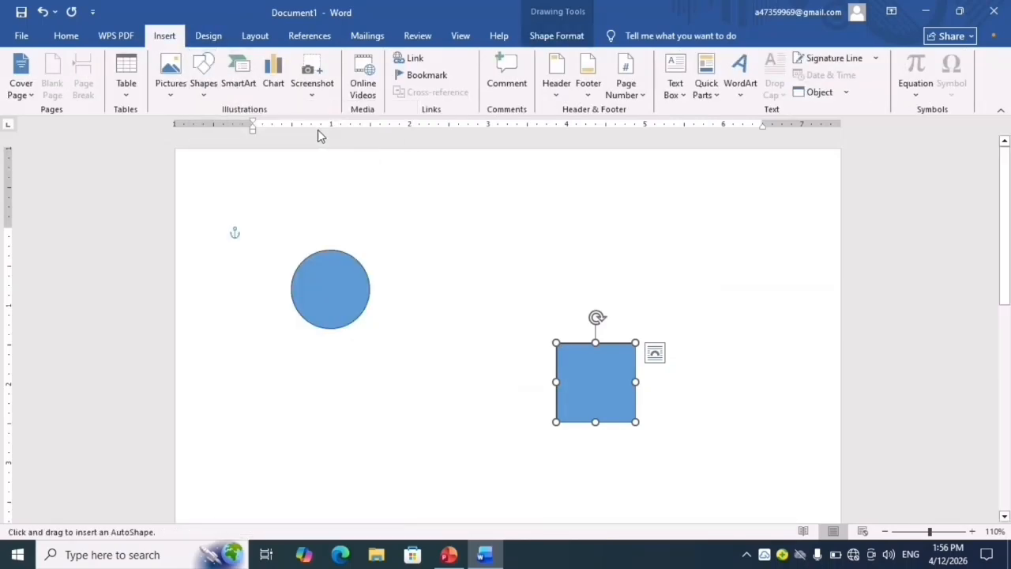
left_click(368, 453)
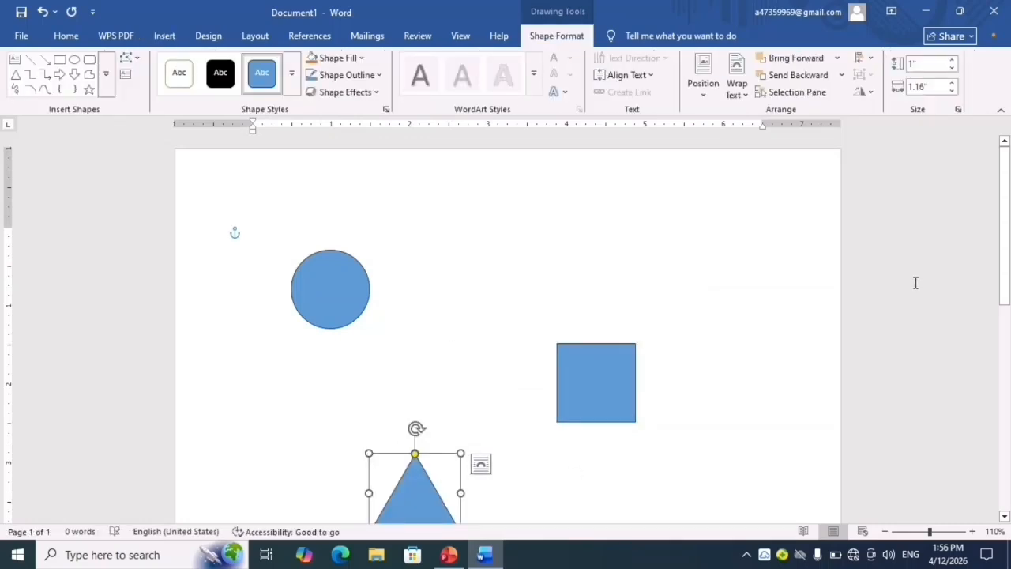
- Select the circle, the square, the triangle and the circle again one at a time, and clear the selection
scroll(1004, 265, "down", 1)
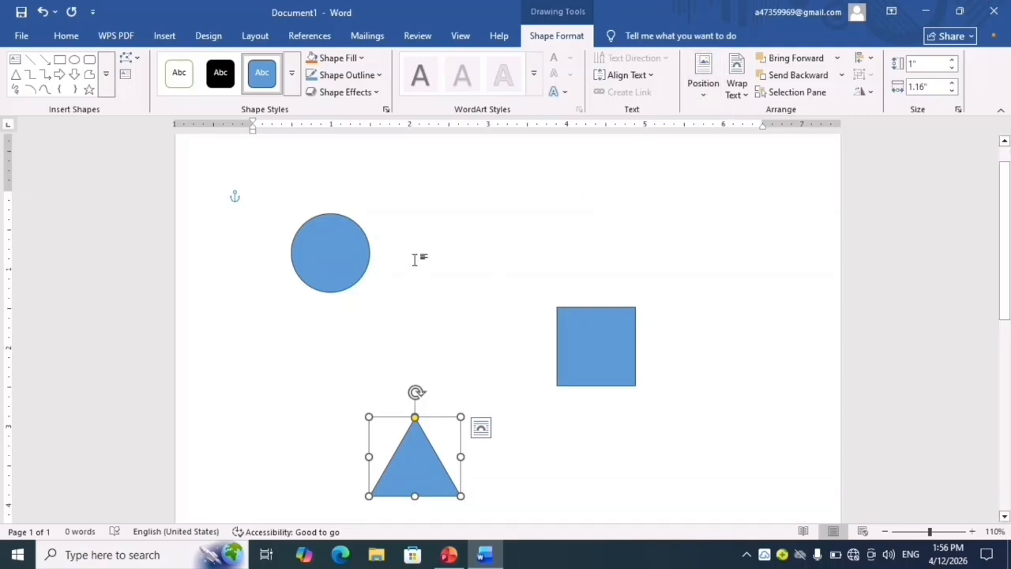
left_click(331, 278)
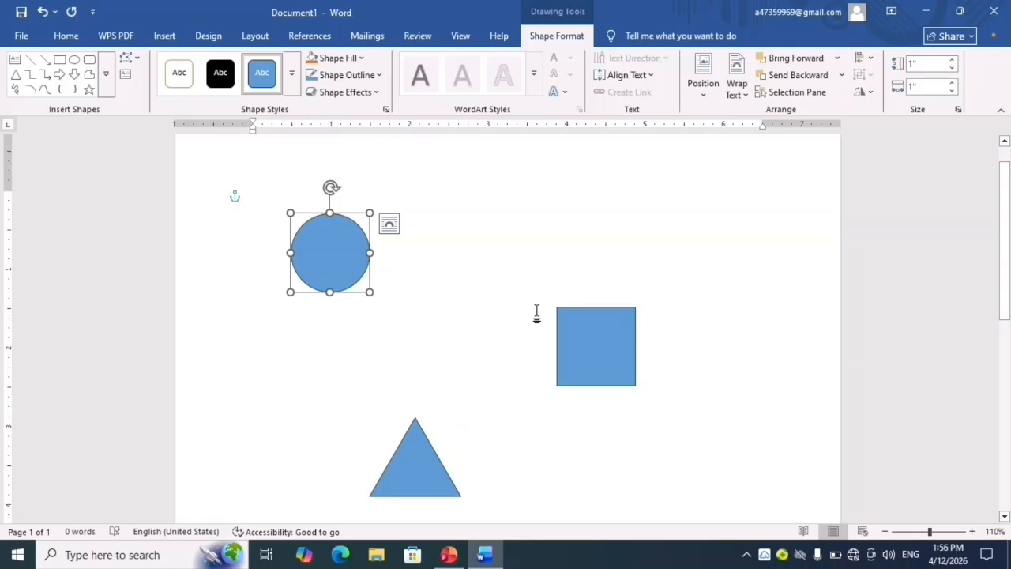
left_click(585, 357)
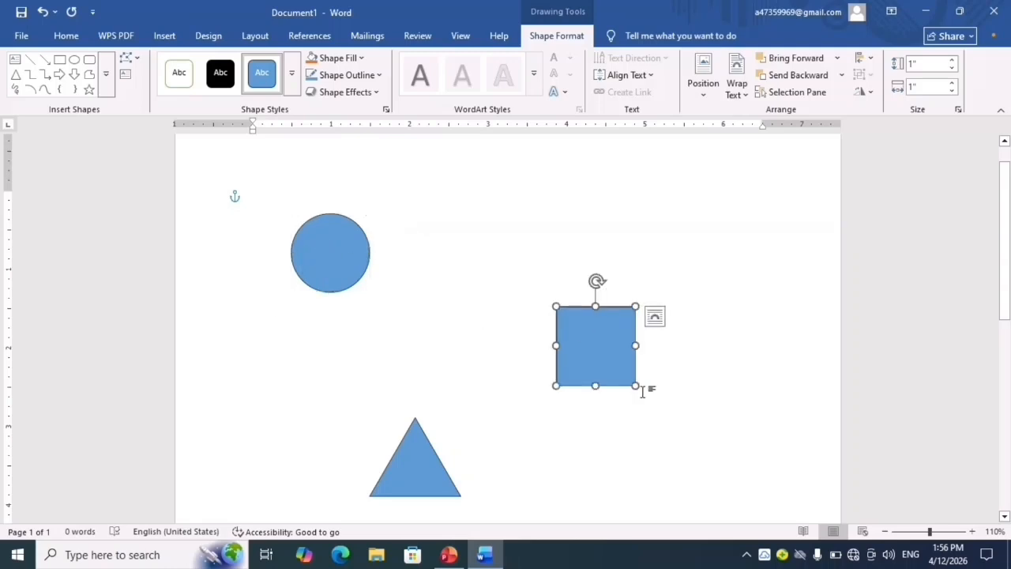
left_click(411, 478)
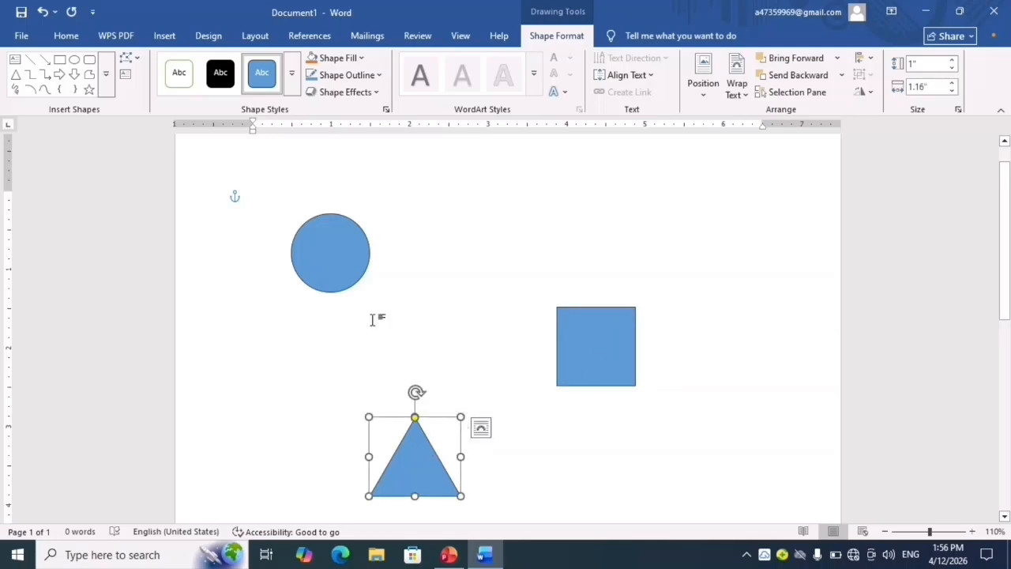
left_click(349, 260)
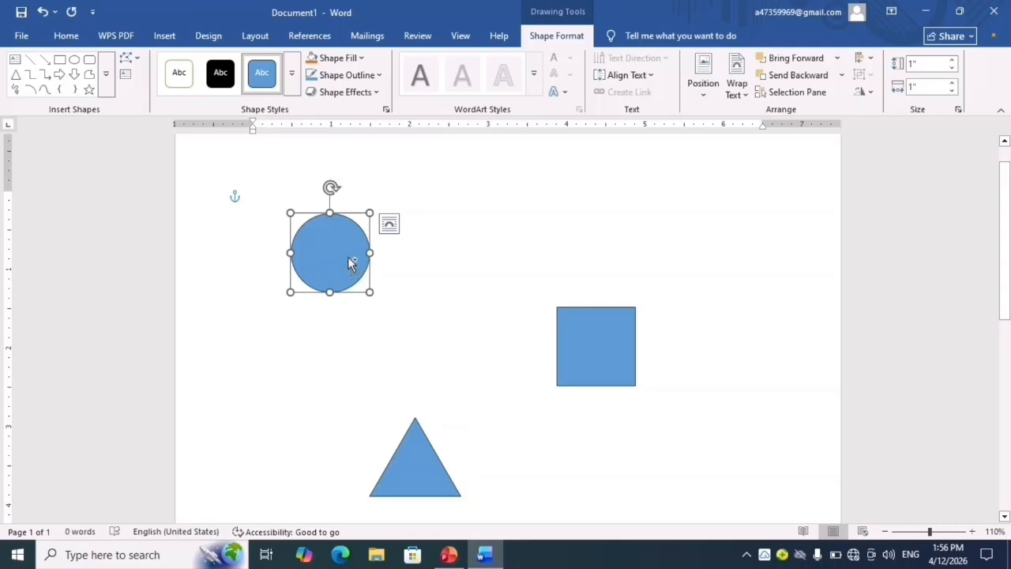
key("Escape")
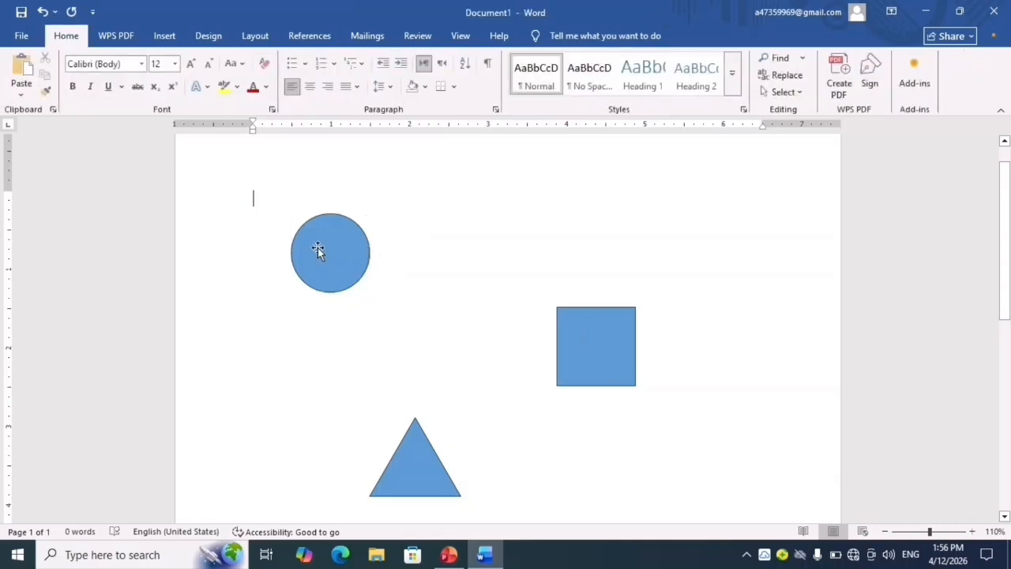
- Add the circle, square and triangle one by one to a single multiple selection, and deselect them all
left_click(317, 247)
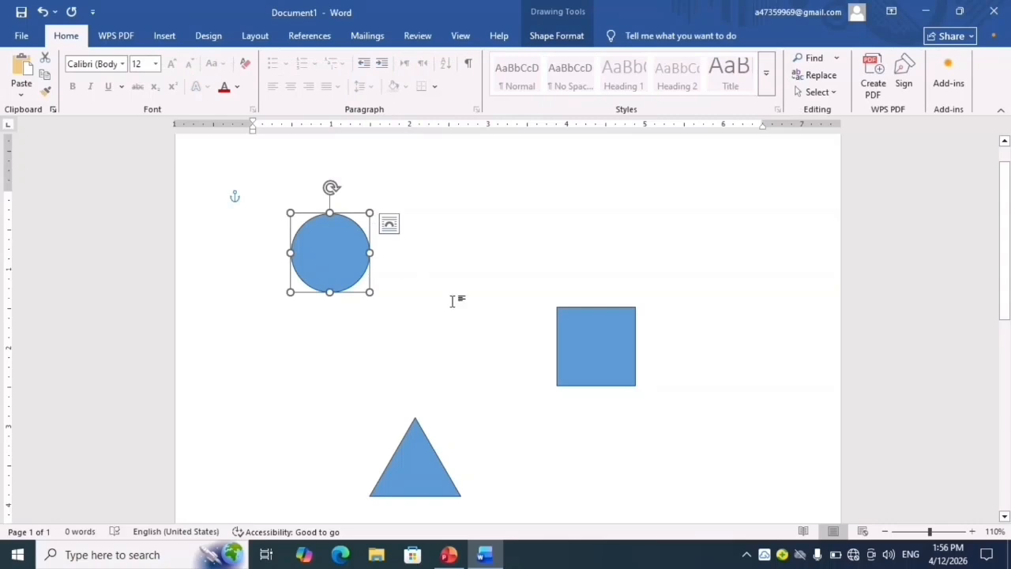
left_click(604, 350, "shift")
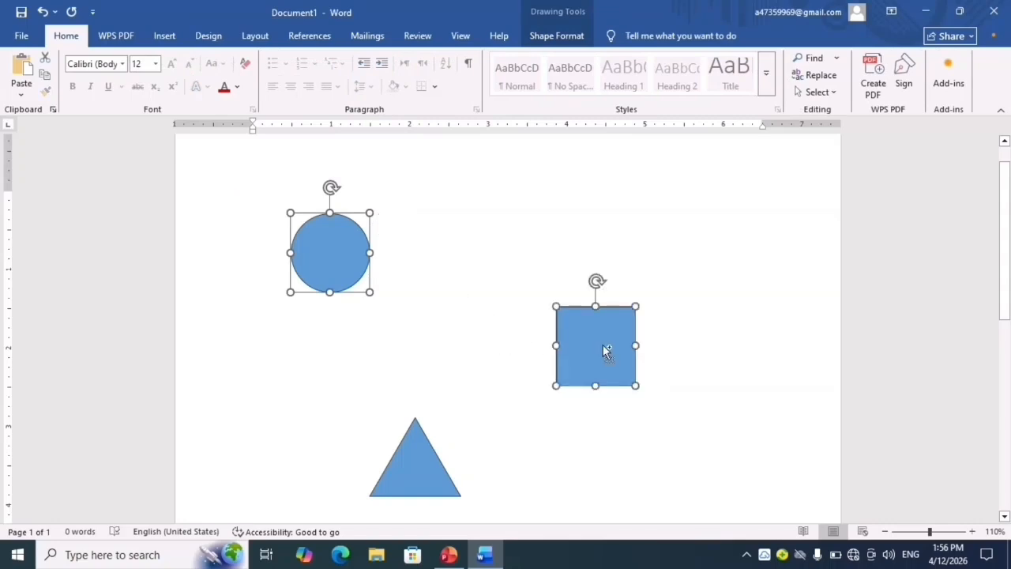
left_click(399, 485, "shift")
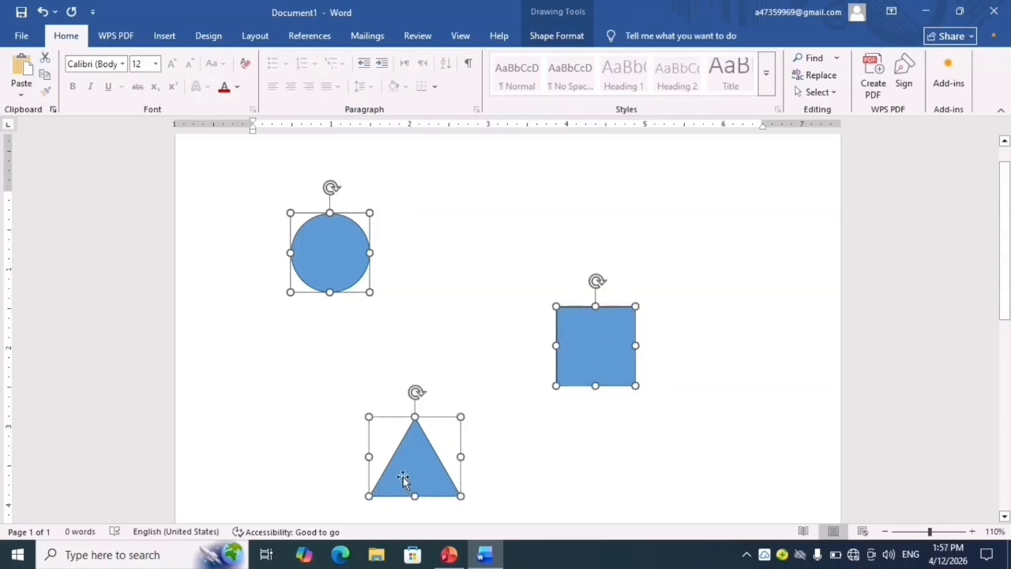
left_click(487, 363)
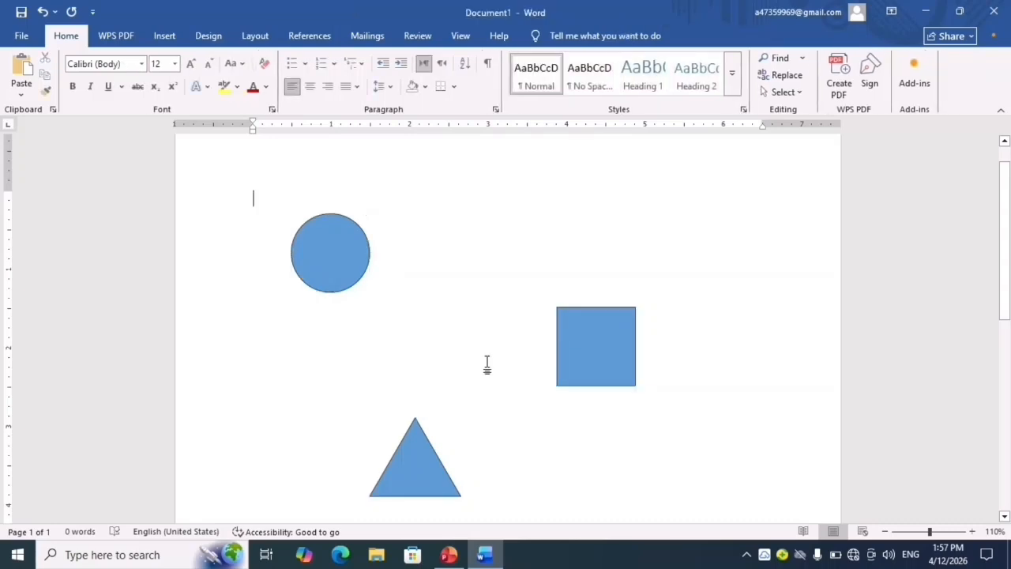
- Select all three shapes together with Select Objects and delete them, undoing the deletion once and repeating it
left_click(798, 91)
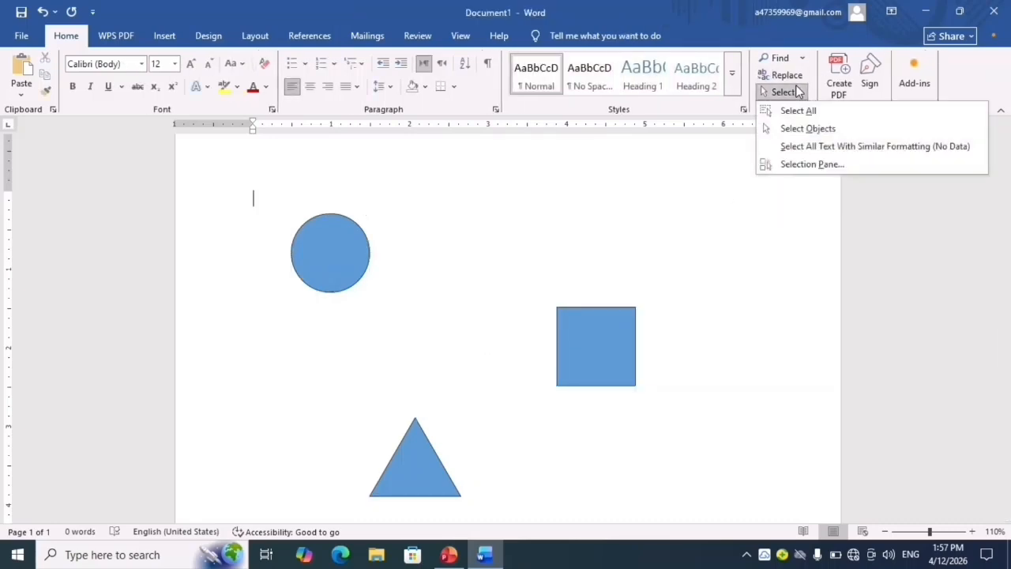
left_click(802, 129)
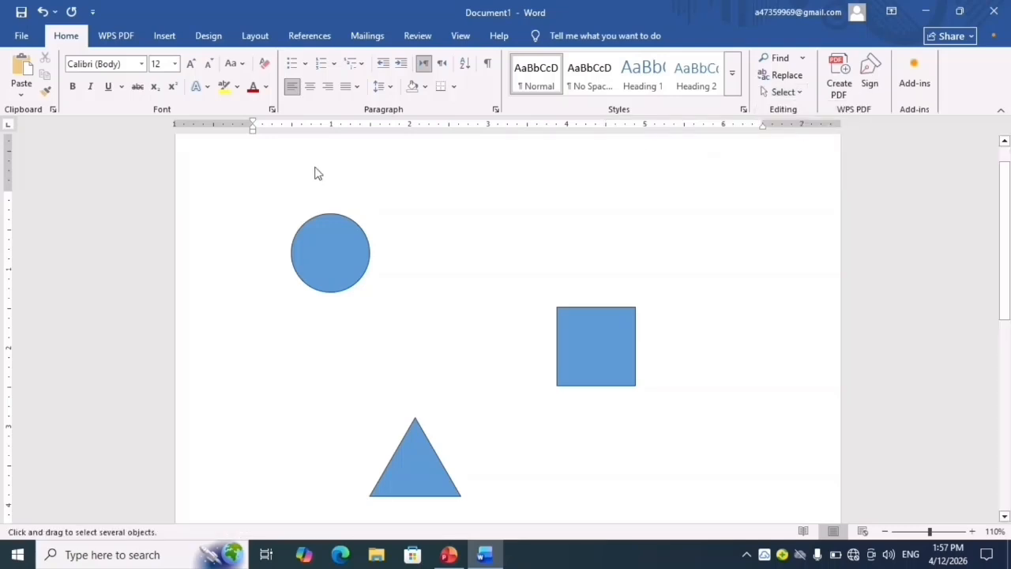
left_click_drag(219, 177, 679, 511)
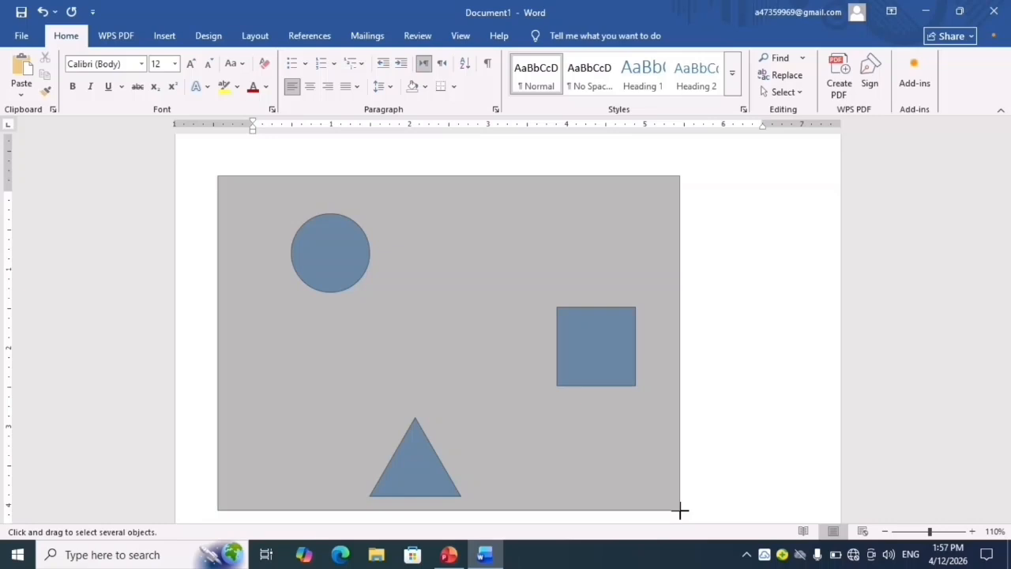
left_click_drag(679, 511, 681, 513)
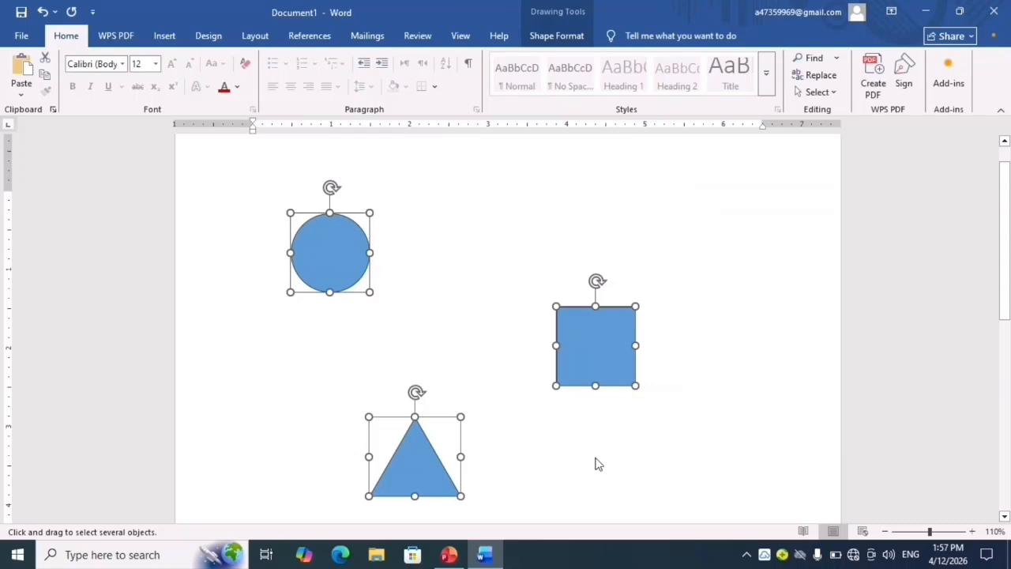
key("Delete")
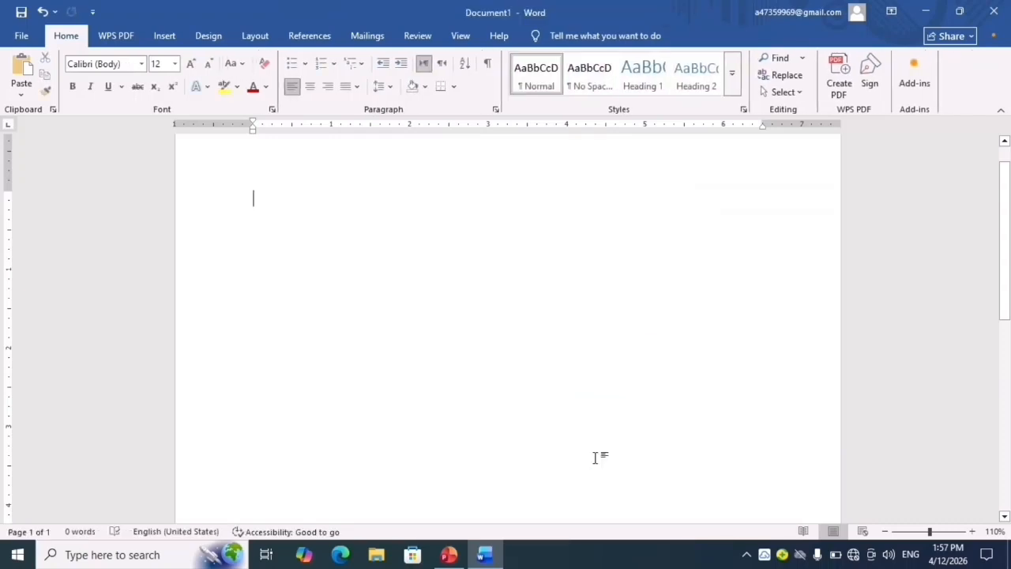
key("ctrl+z")
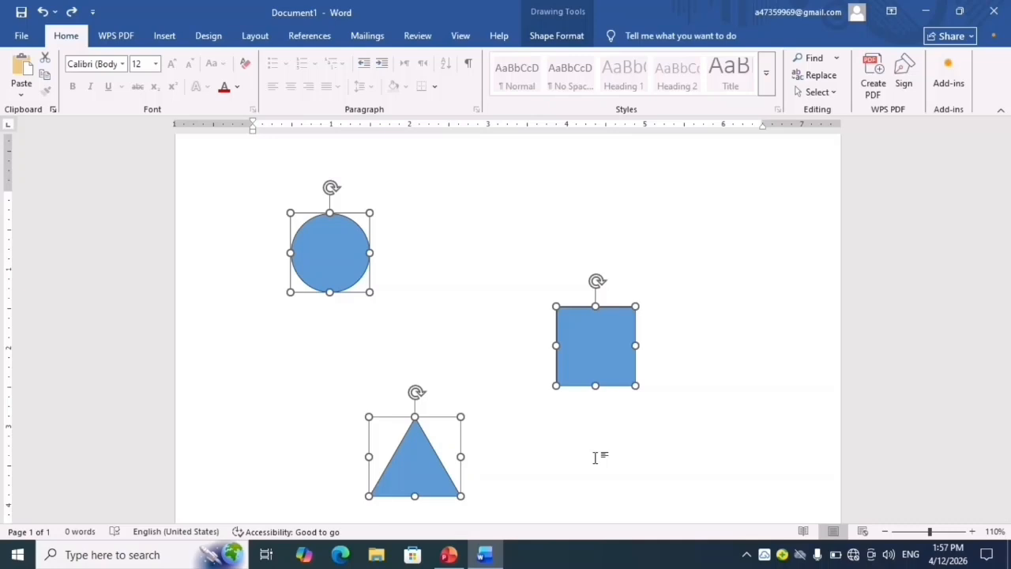
key("Delete")
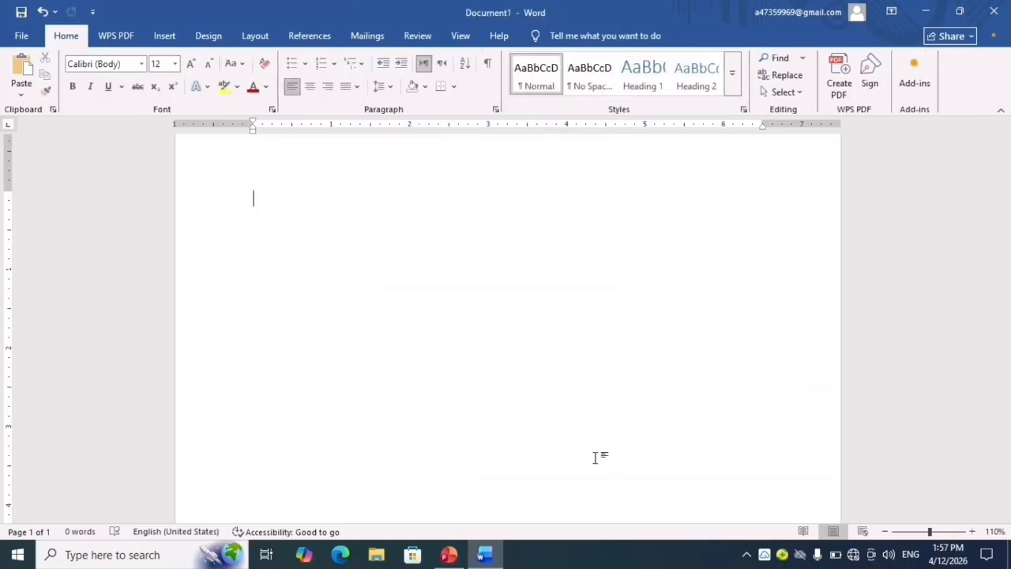